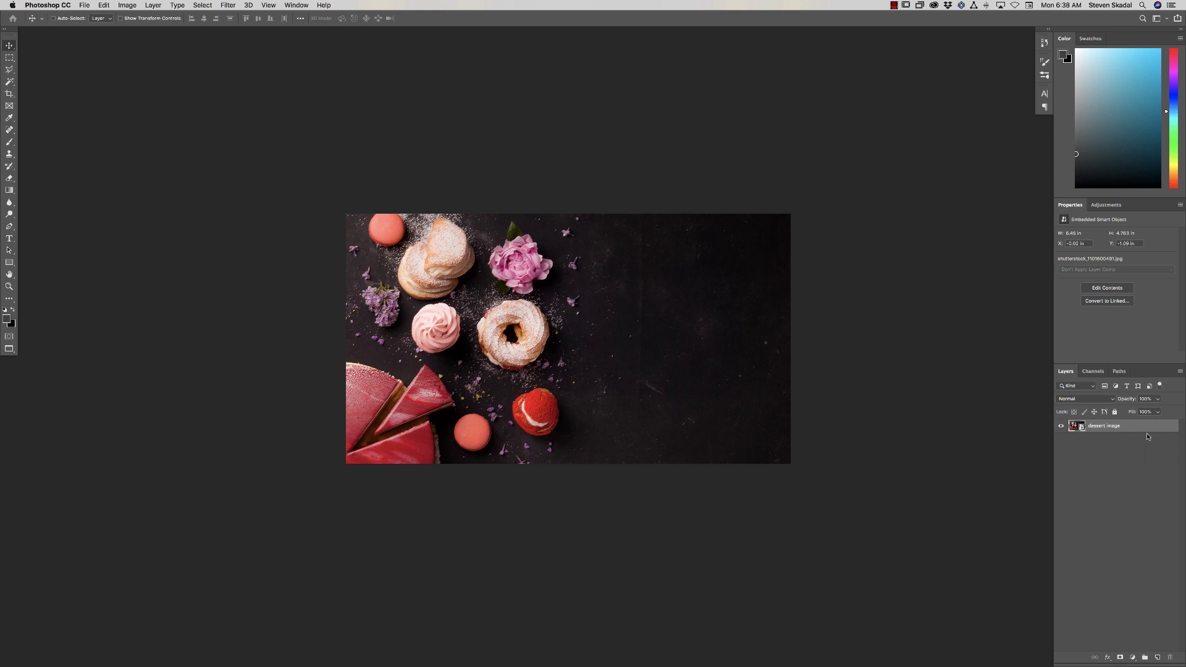
Add a point text layer reading "Desserts" on the dark empty area of the dessert image.
left_click(9, 240)
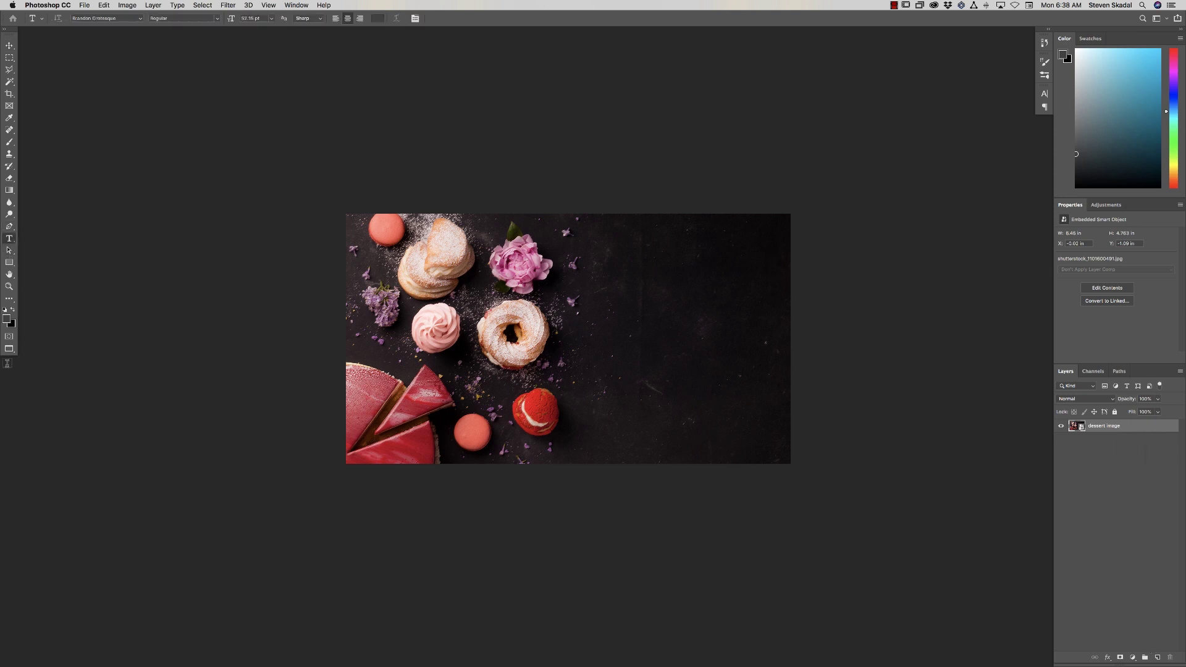
left_click(619, 320)
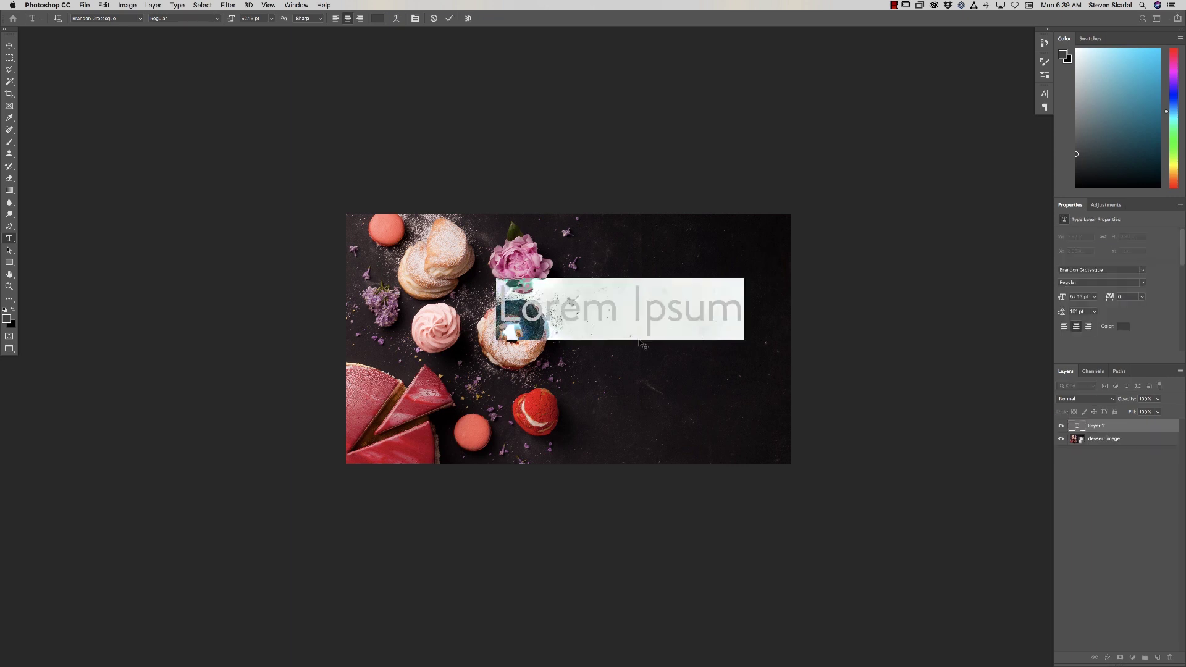
type("D")
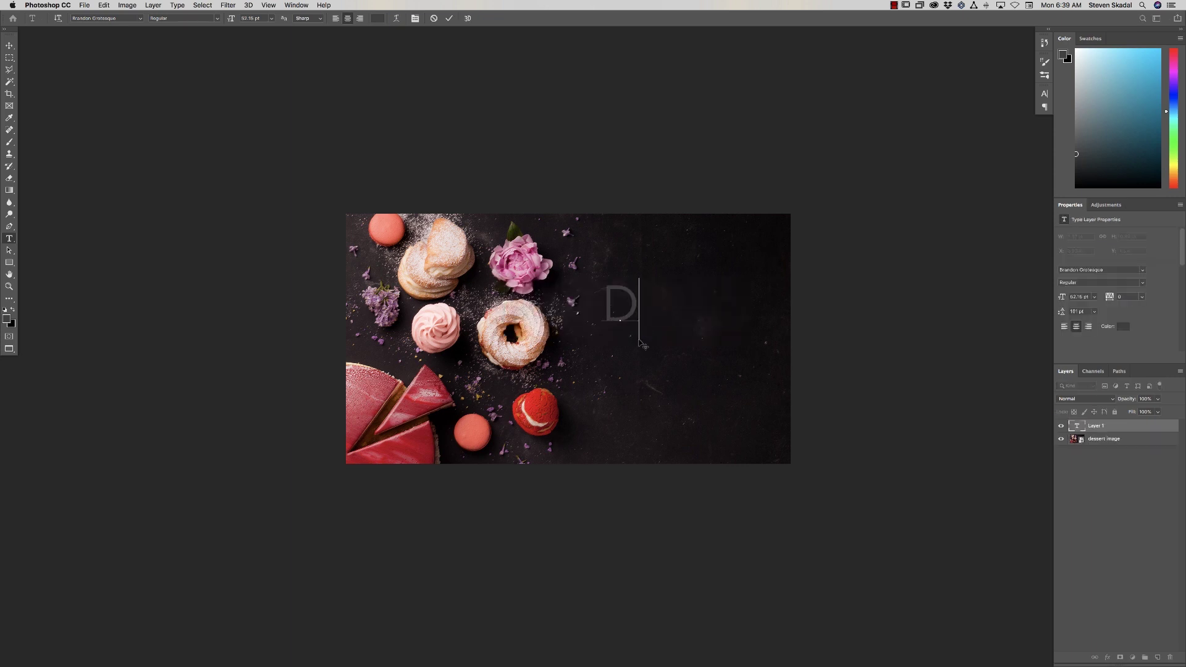
type("esserts")
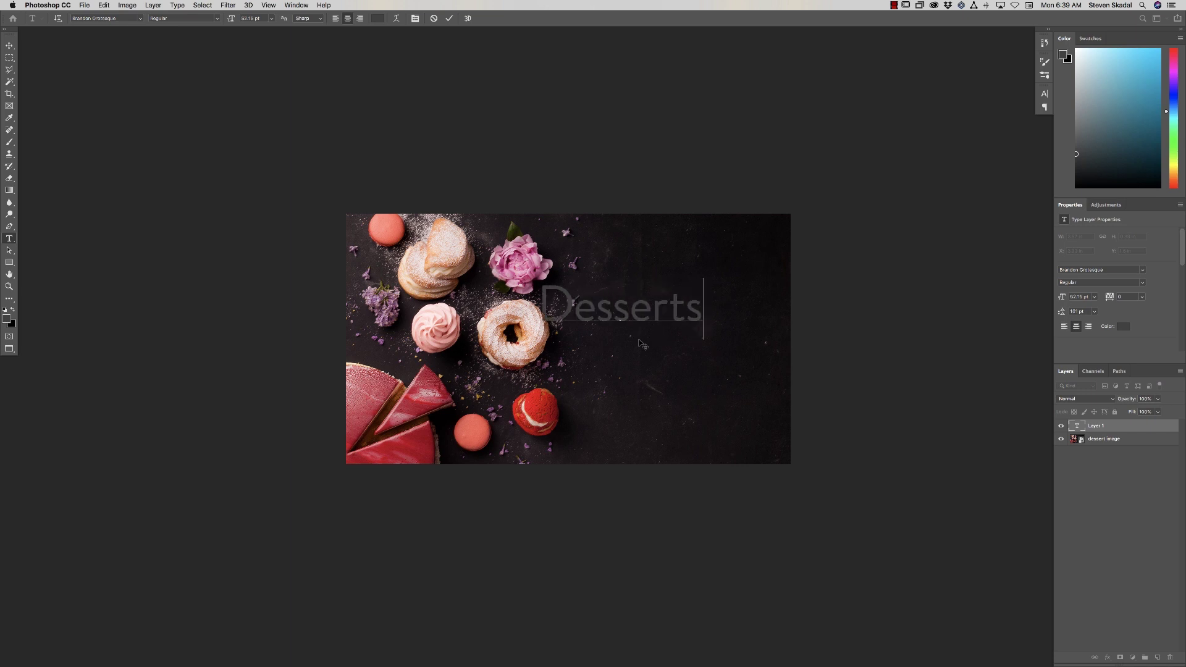
Set the font of the whole "Desserts" text to Signatra DEMO.
key("super+a")
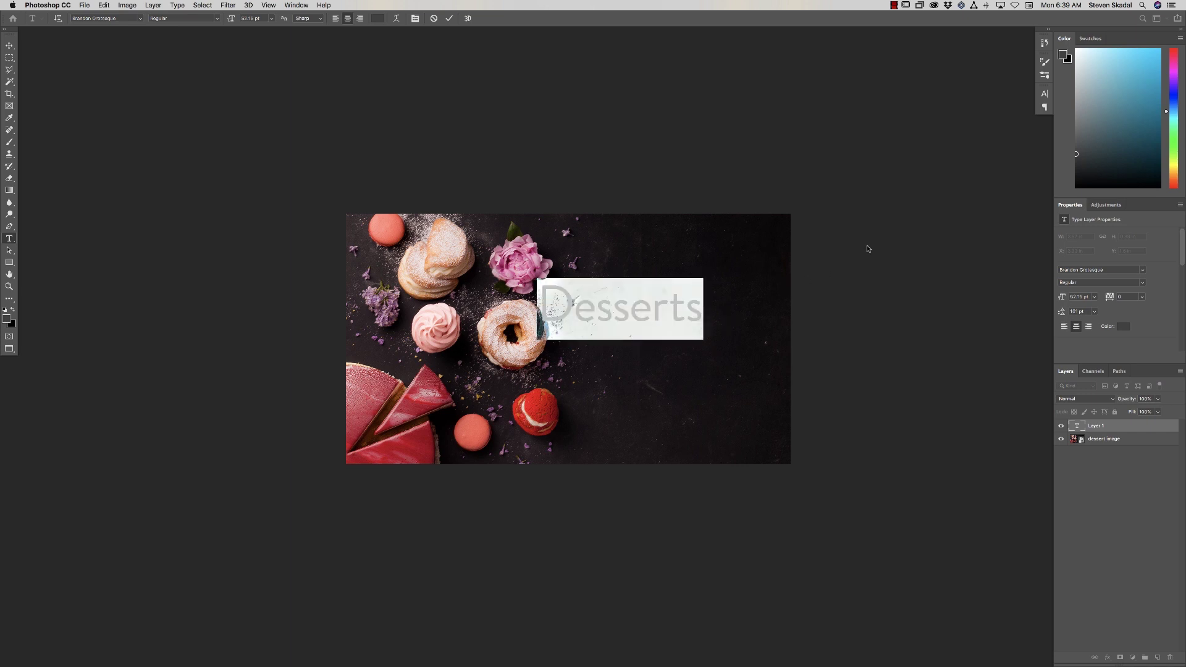
left_click(1044, 93)
double_click(978, 106)
triple_click(955, 106)
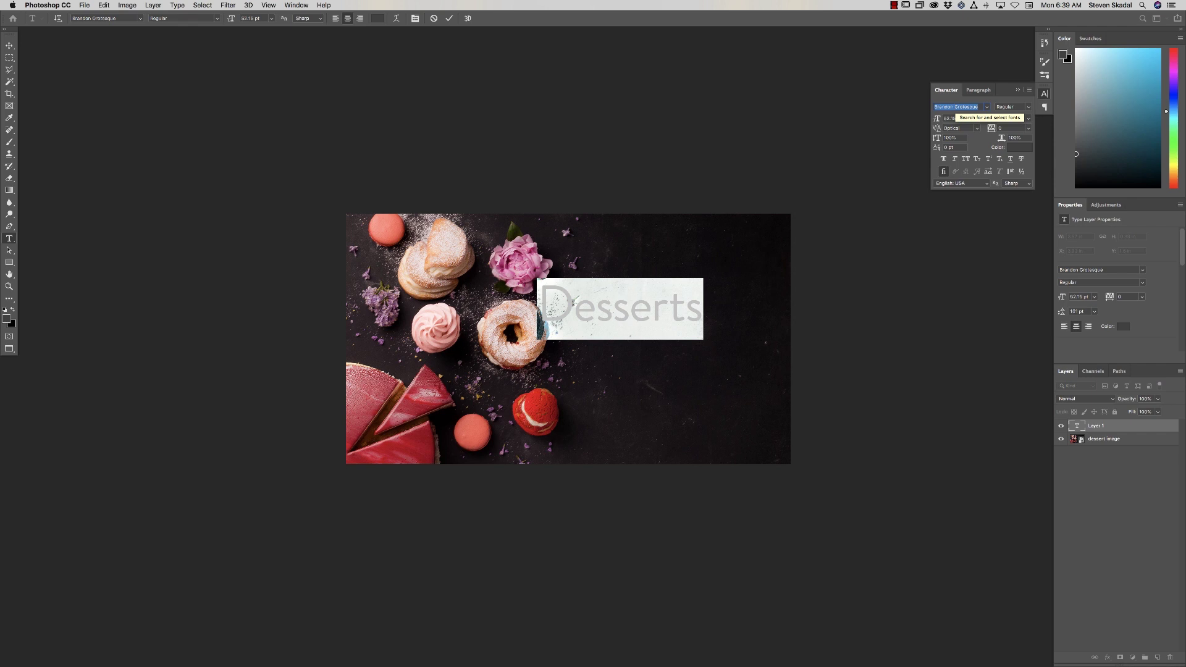
type("Signa")
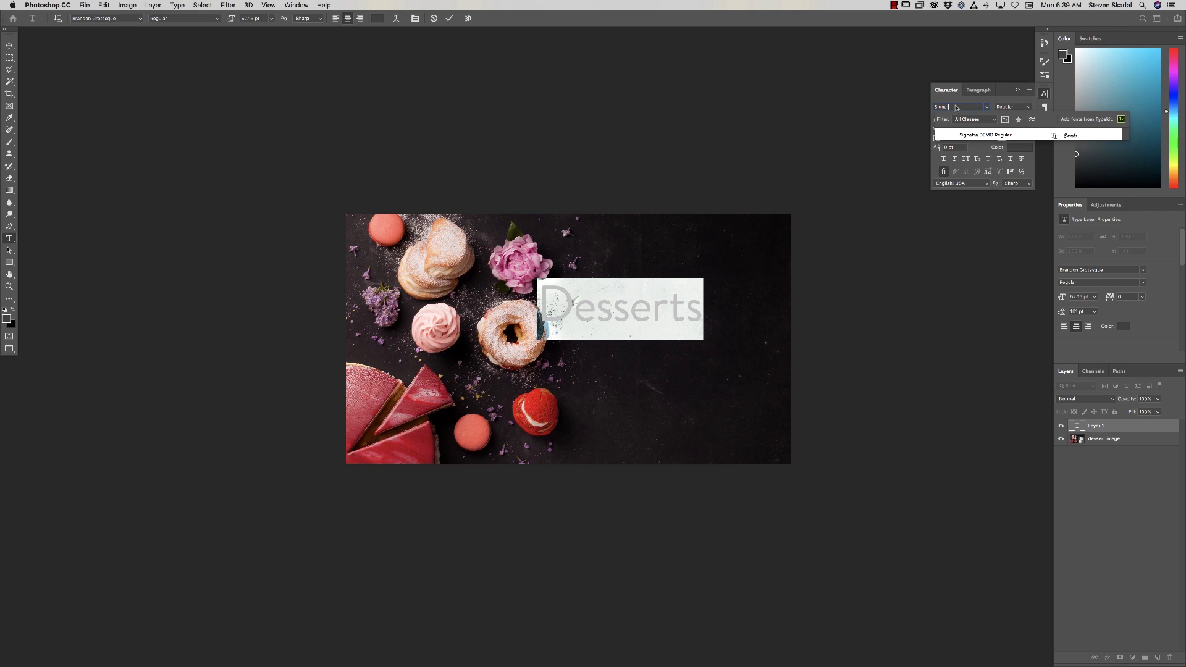
key("Down")
key("Return")
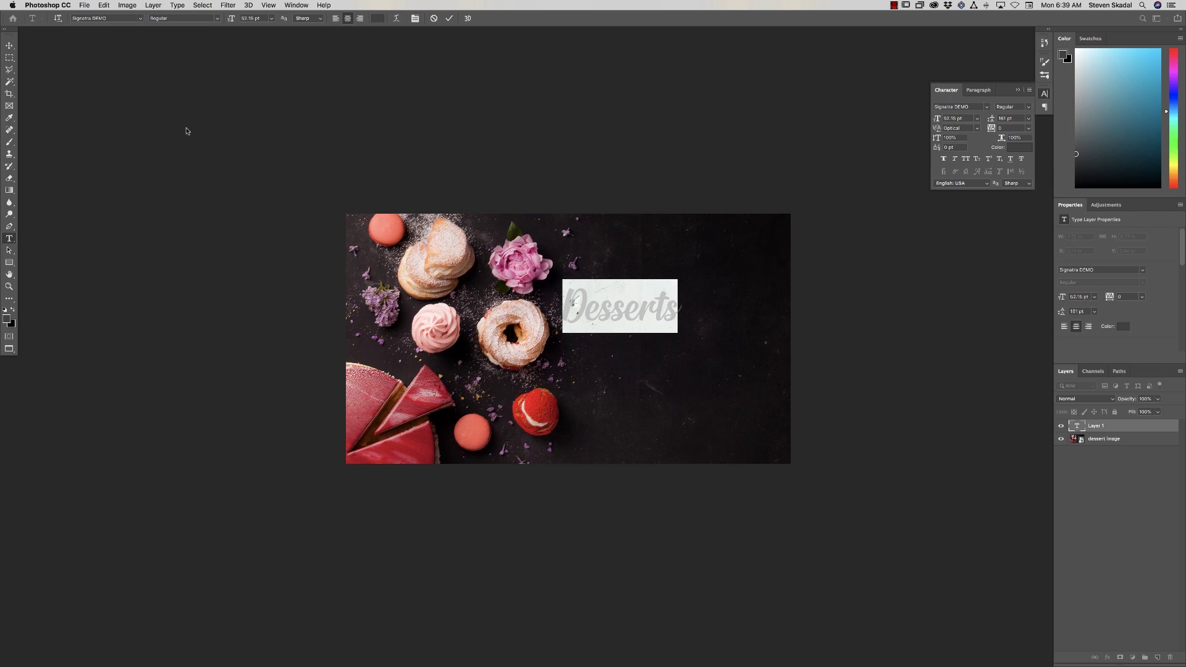
Set the kerning of the "Desserts" text to Metrics.
left_click(606, 309)
left_click_drag(606, 309, 678, 309)
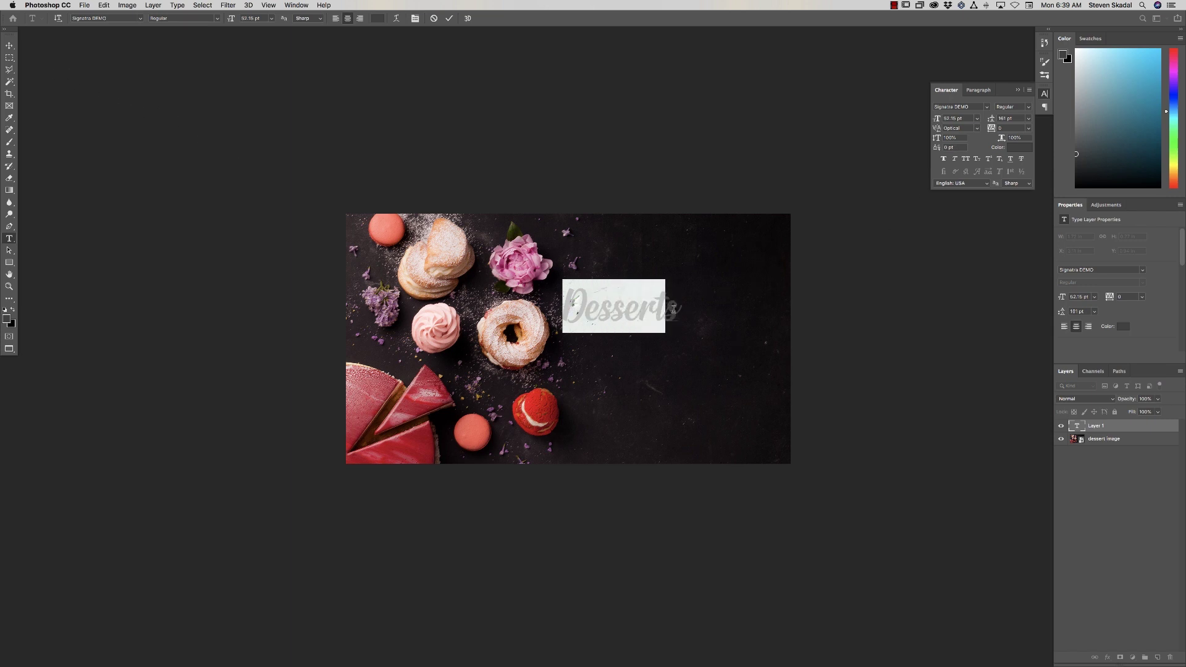
left_click(976, 129)
left_click(973, 136)
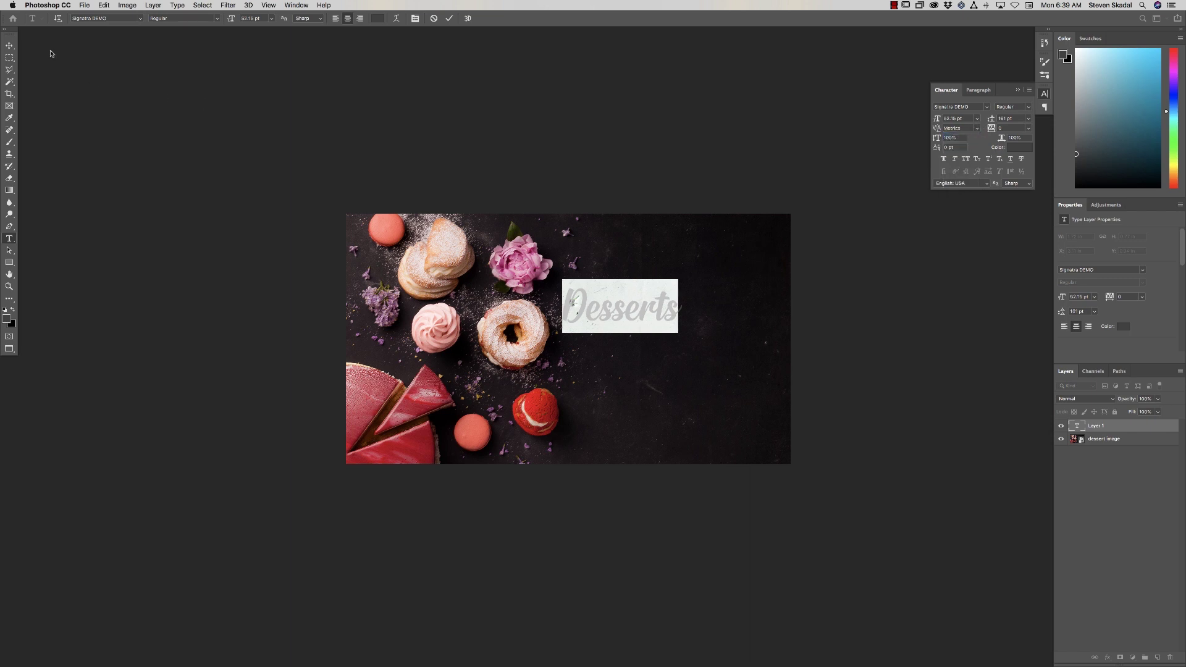
Enlarge the "Desserts" text to about 81 pt and position it on the dark area beside the pastries.
left_click(9, 45)
left_click_drag(652, 313, 684, 334)
key("super")
key("super+t")
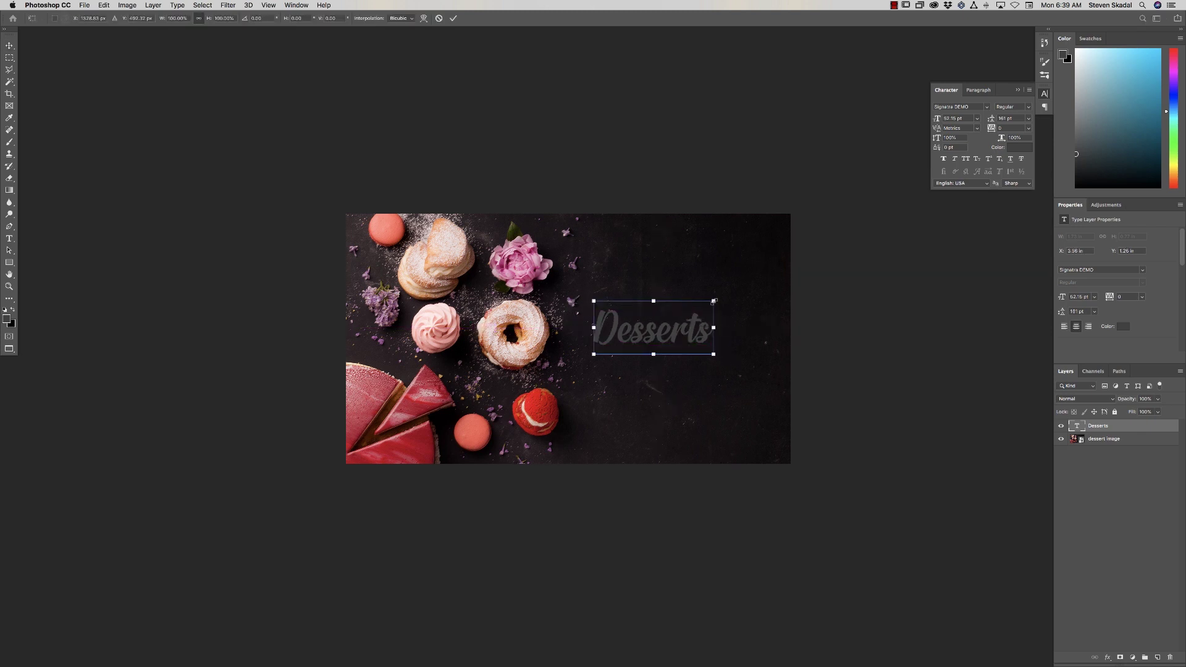
mouse_move(713, 301)
left_mouse_down()
mouse_move(781, 271)
mouse_move(731, 308)
left_mouse_up()
key("Return")
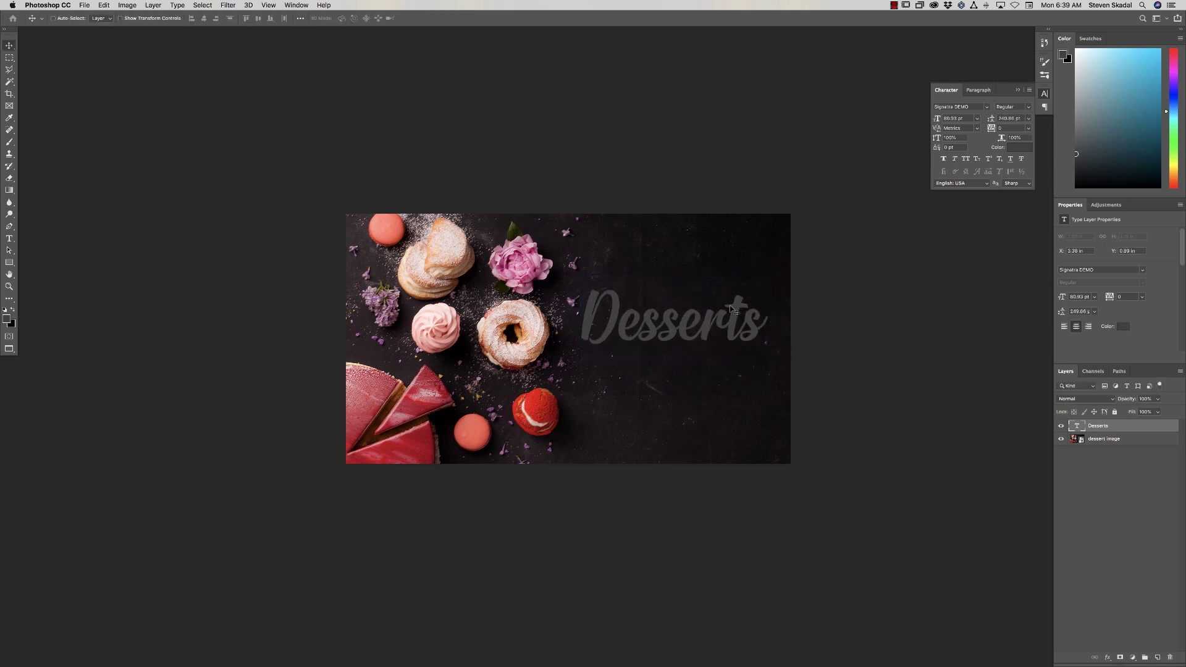
left_click_drag(718, 329, 754, 340)
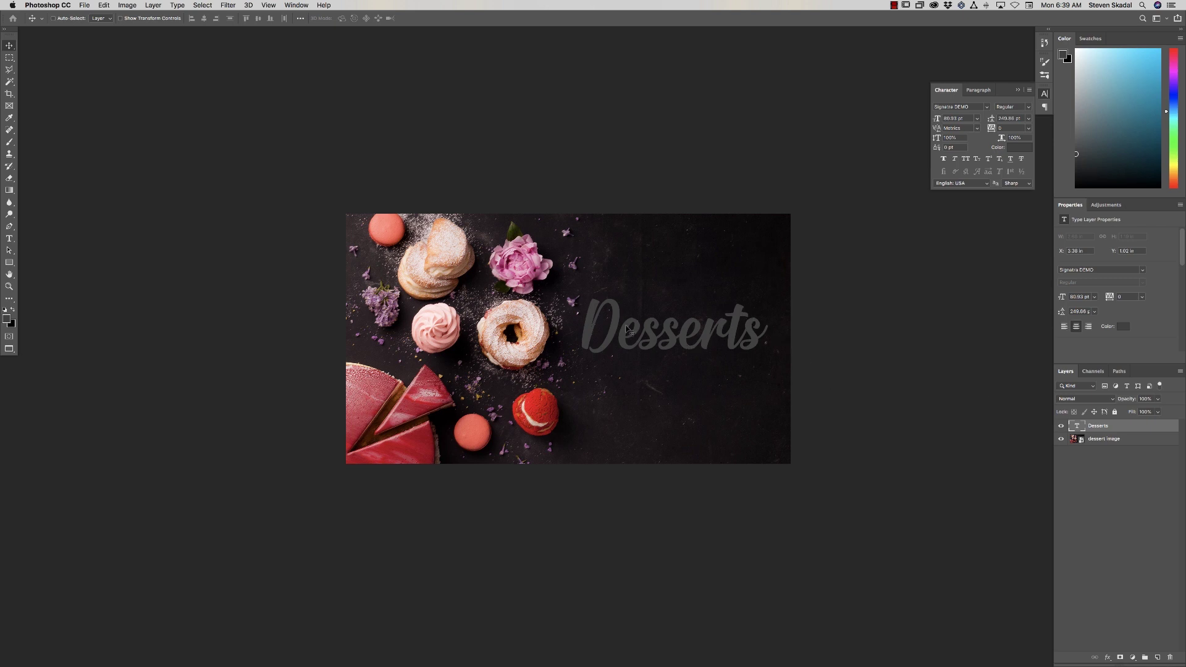
Add a Gradient Overlay to the Desserts text layer using the Black, White gradient preset.
double_click(1146, 427)
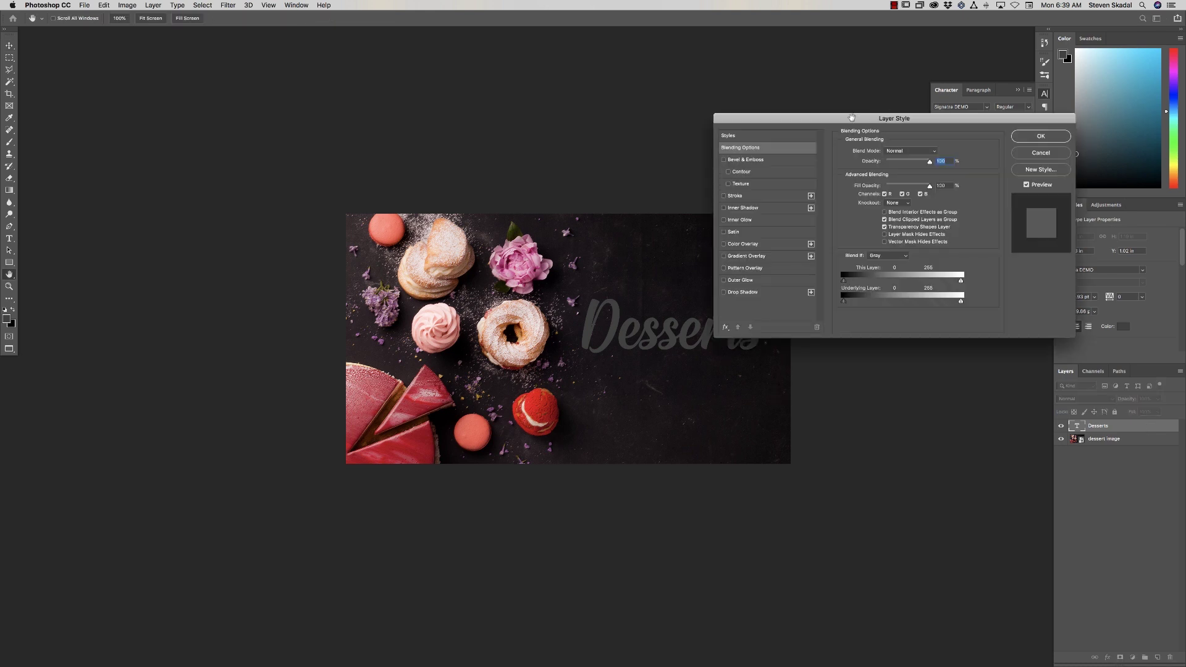
left_click_drag(852, 117, 871, 59)
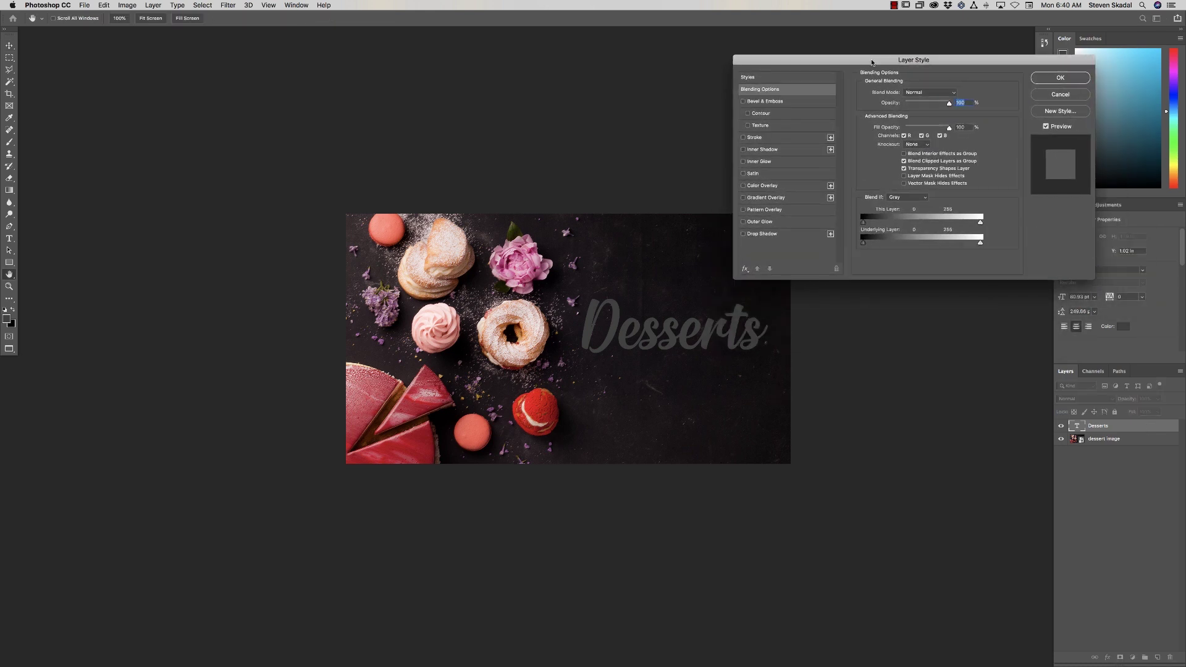
left_click(800, 201)
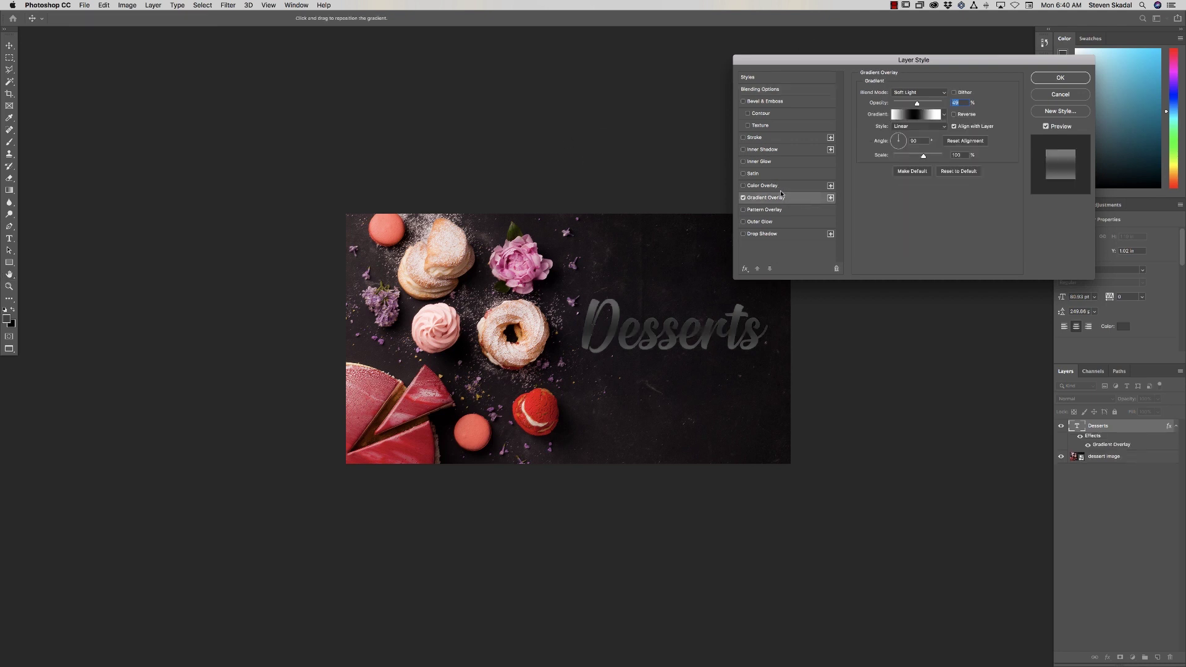
left_click(916, 115)
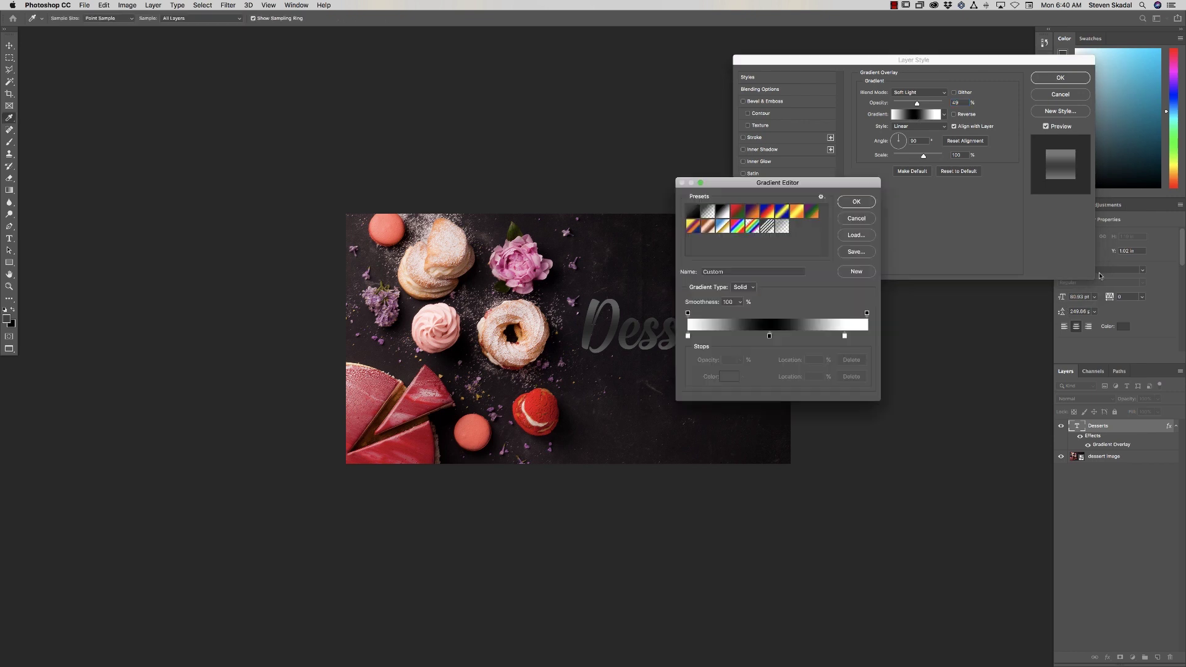
left_click(859, 217)
left_click(914, 115)
left_click(724, 213)
left_click_drag(729, 185, 869, 189)
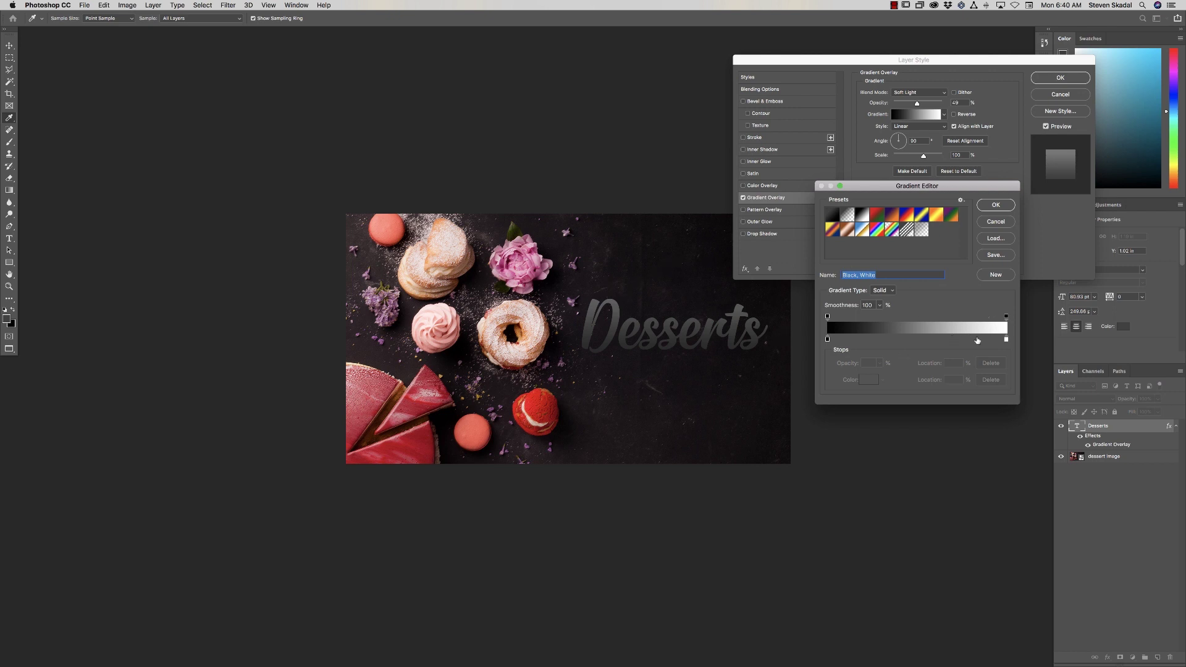
Change the gradient's white end stop to the red da0116 sampled from the strawberry in the image.
left_click(1006, 339)
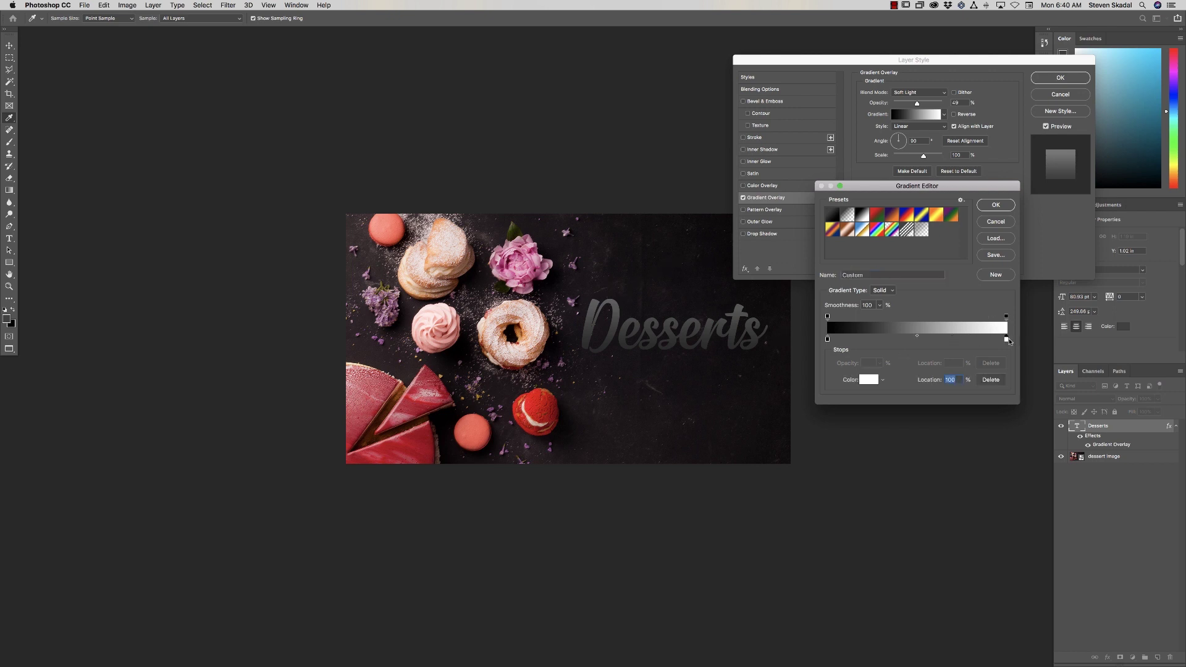
double_click(1006, 339)
left_click_drag(614, 239, 636, 60)
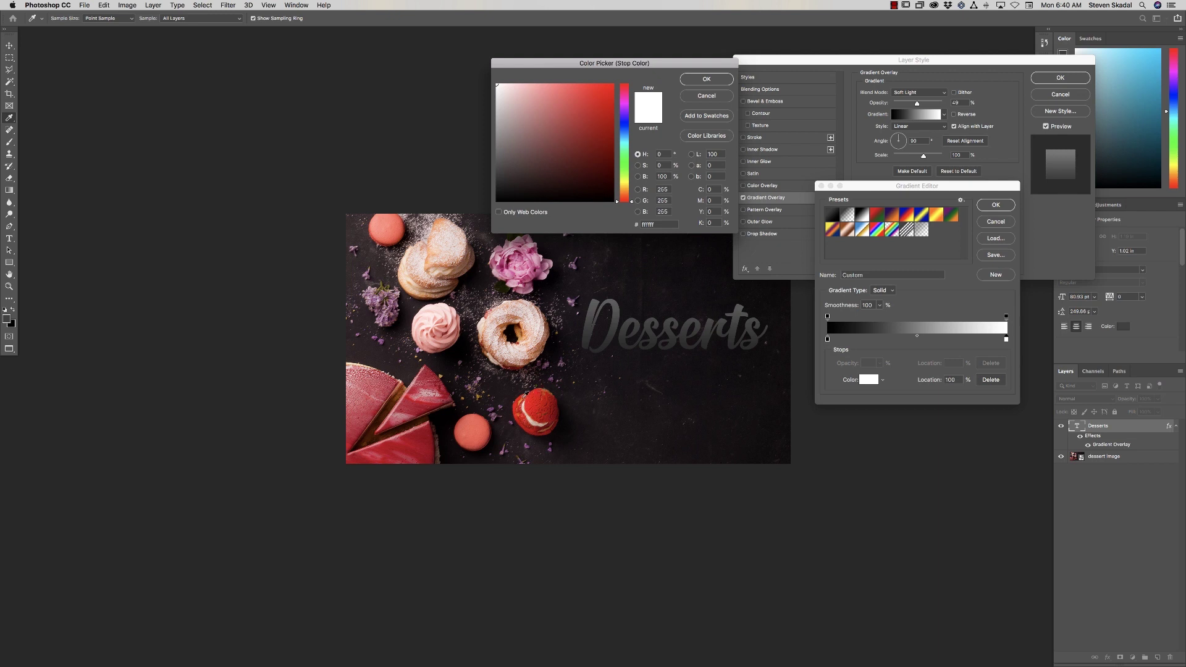
left_click(537, 406)
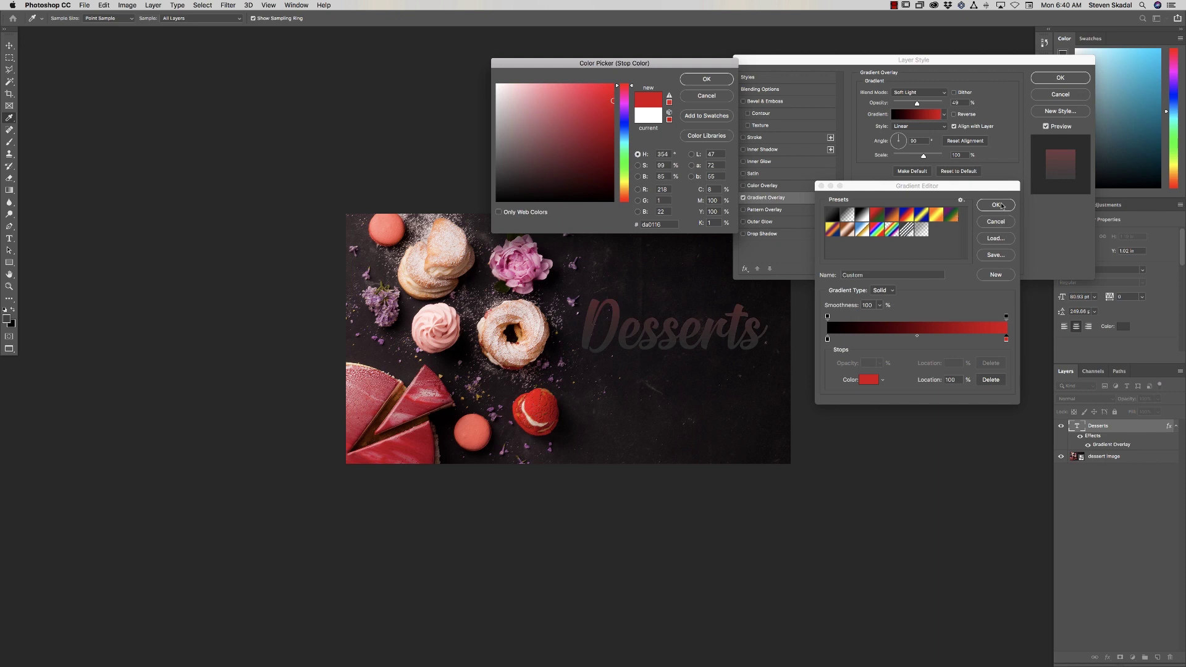
left_click(711, 81)
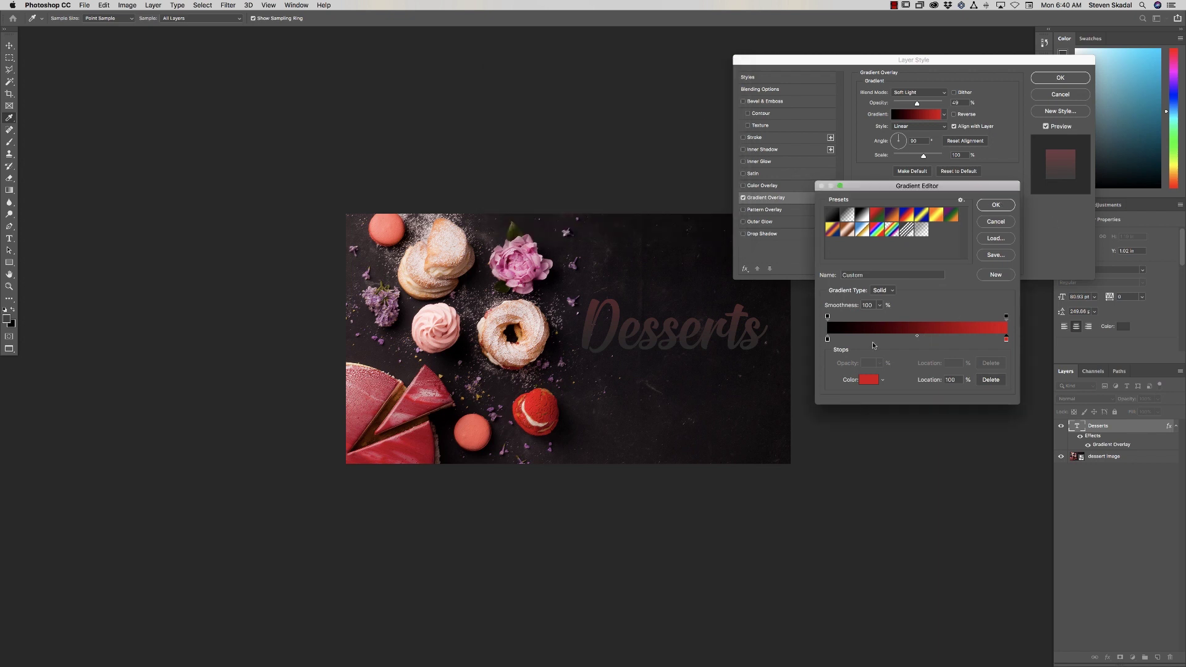
Change the gradient's black stop to the light pink fd968a sampled from the upper macaron, and reverse the overlay gradient.
double_click(828, 339)
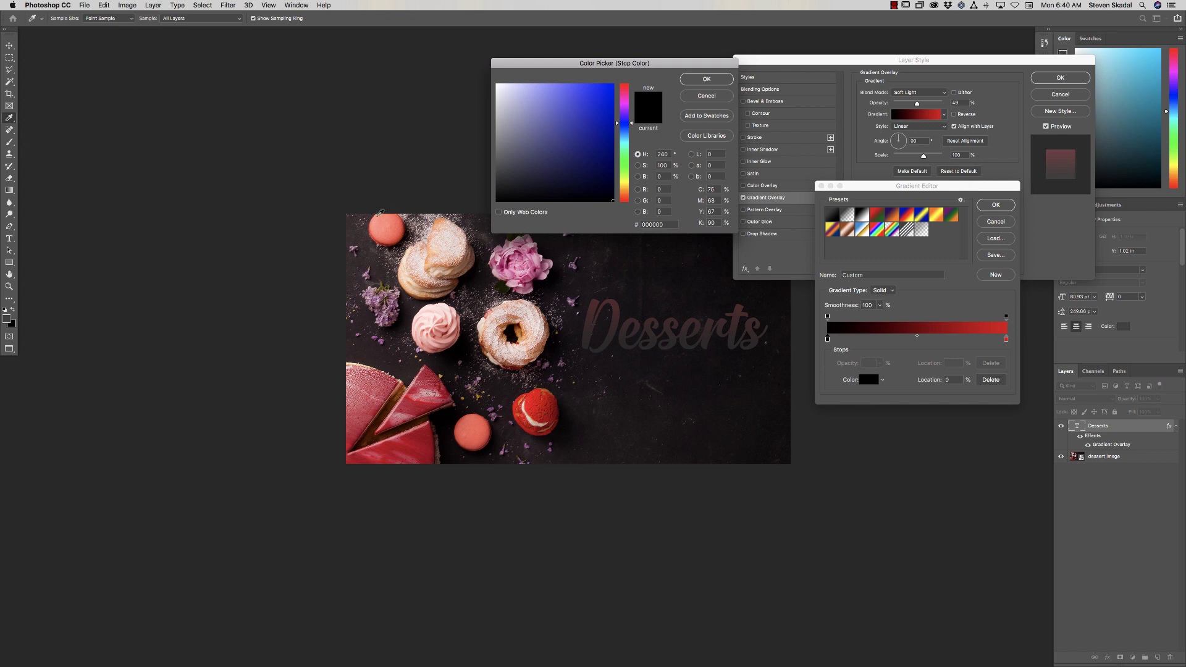
left_click(376, 219)
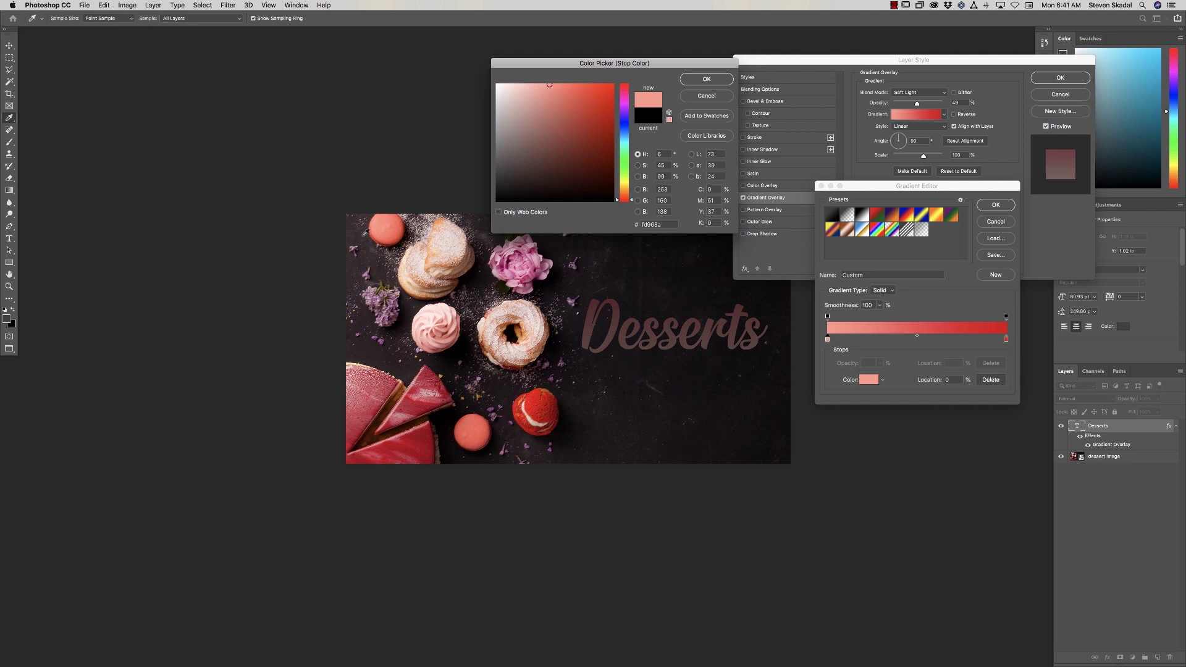
left_click(706, 79)
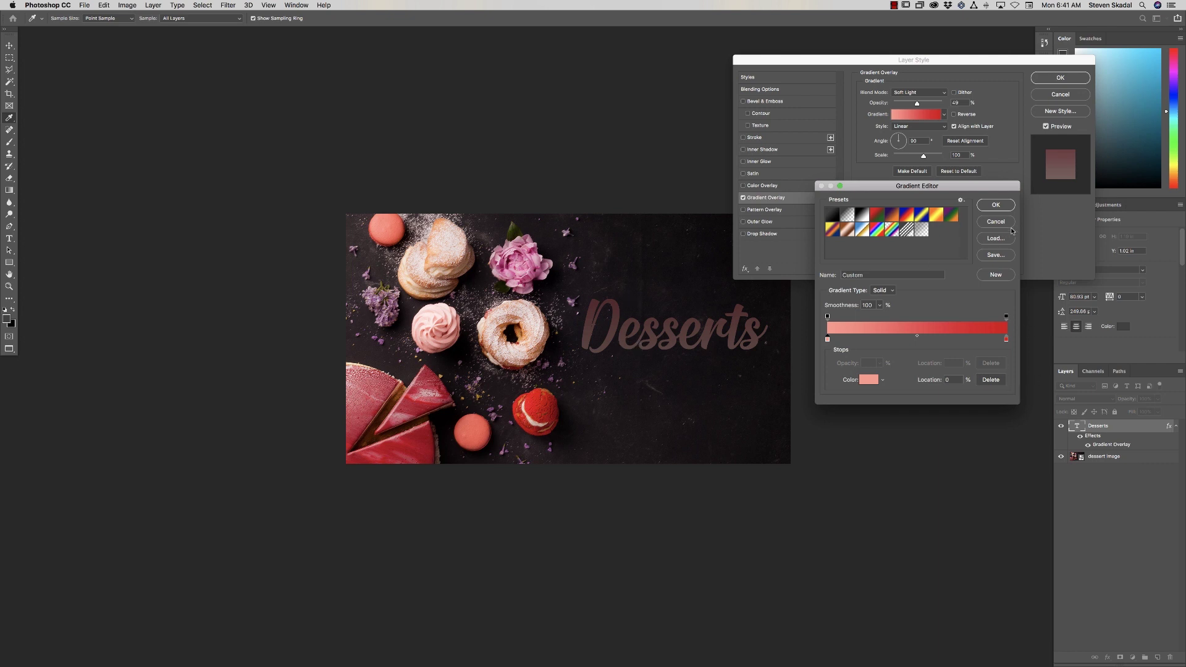
left_click(997, 204)
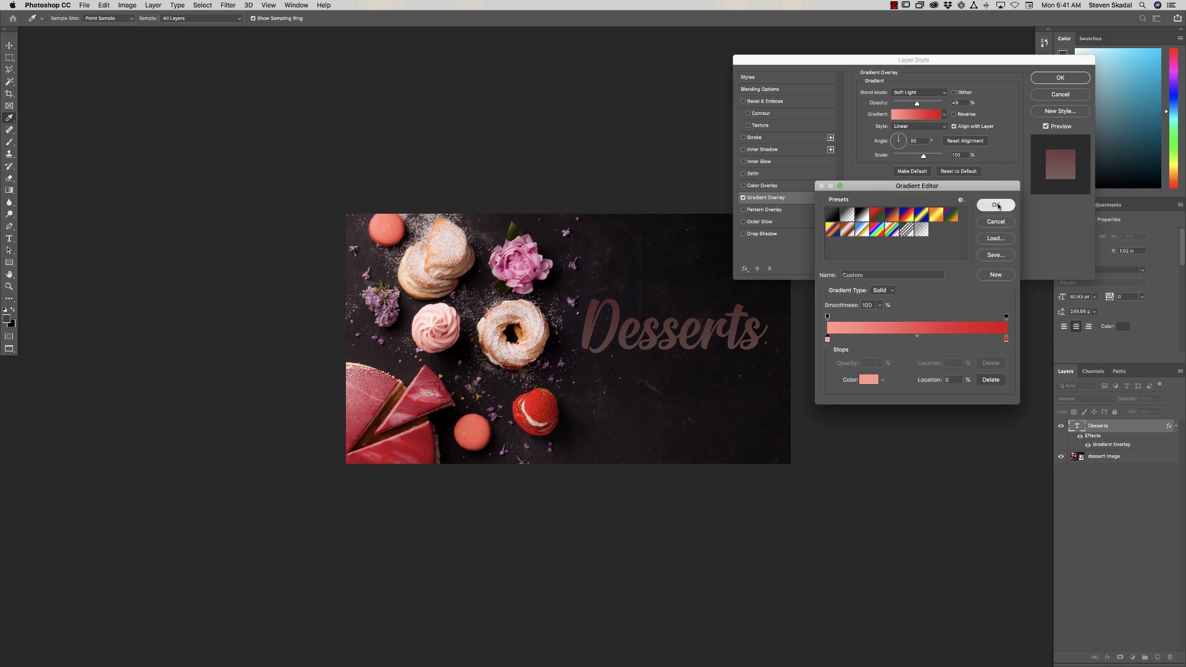
left_click(954, 115)
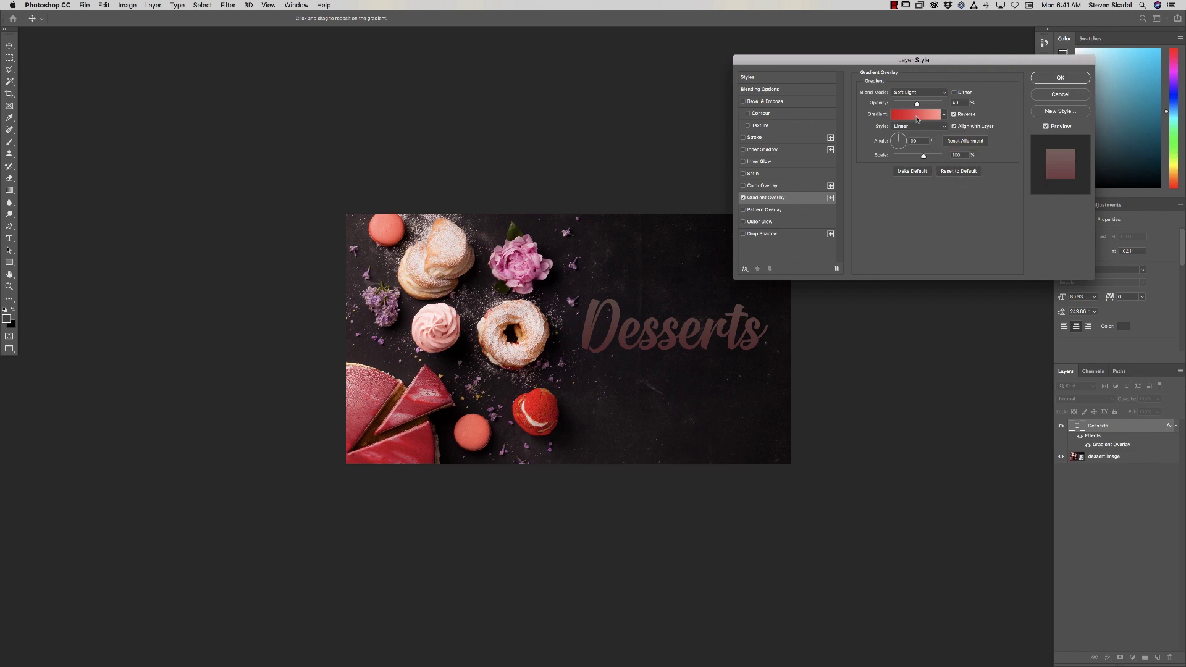
Add a middle color stop at 52% to the overlay gradient, using the coral eb5849 sampled from the upper macaron.
left_click(917, 115)
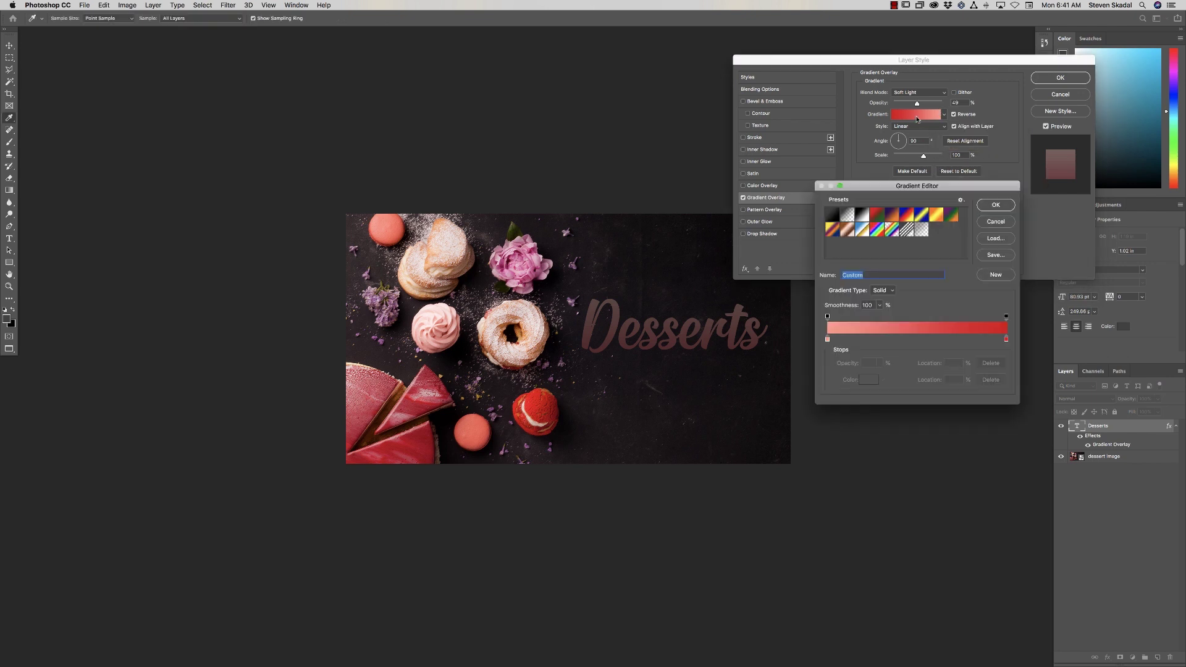
left_click(914, 339)
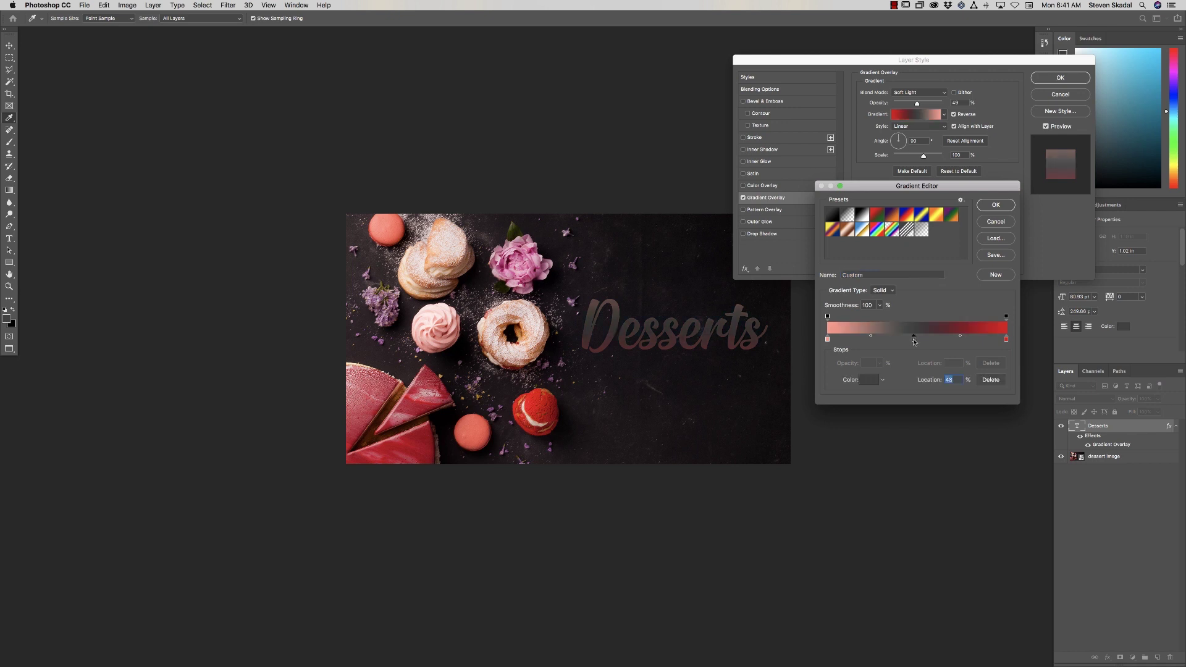
left_click_drag(914, 340, 916, 371)
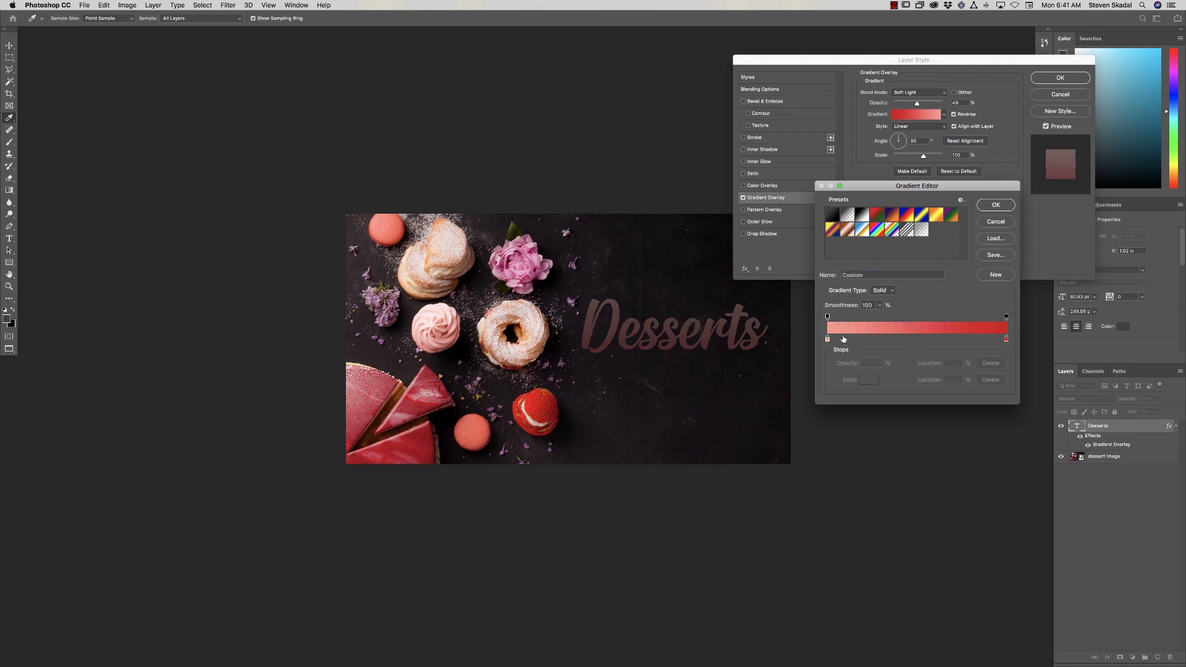
left_click(918, 339)
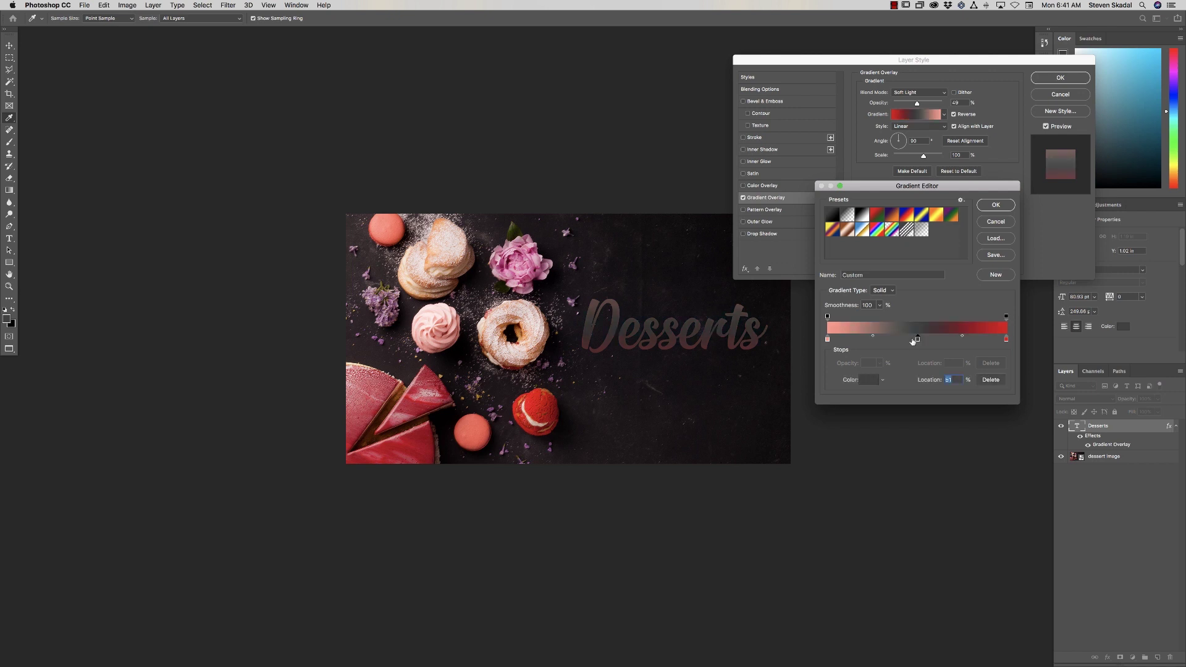
left_click_drag(918, 340, 921, 341)
double_click(921, 339)
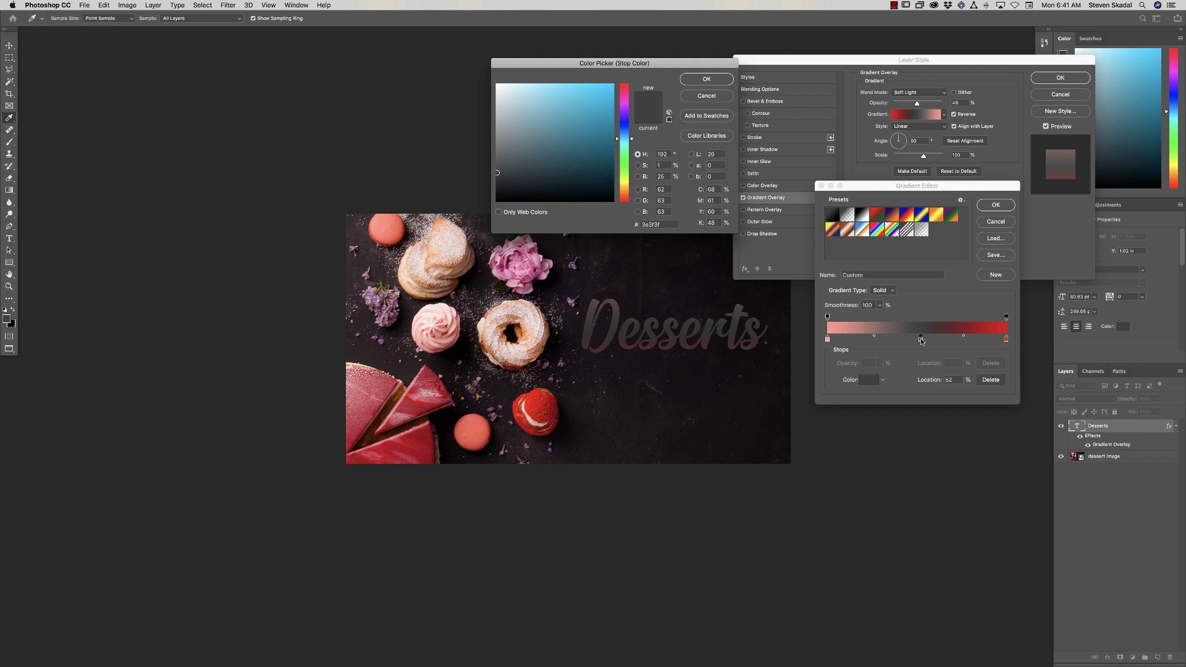
left_click(402, 227)
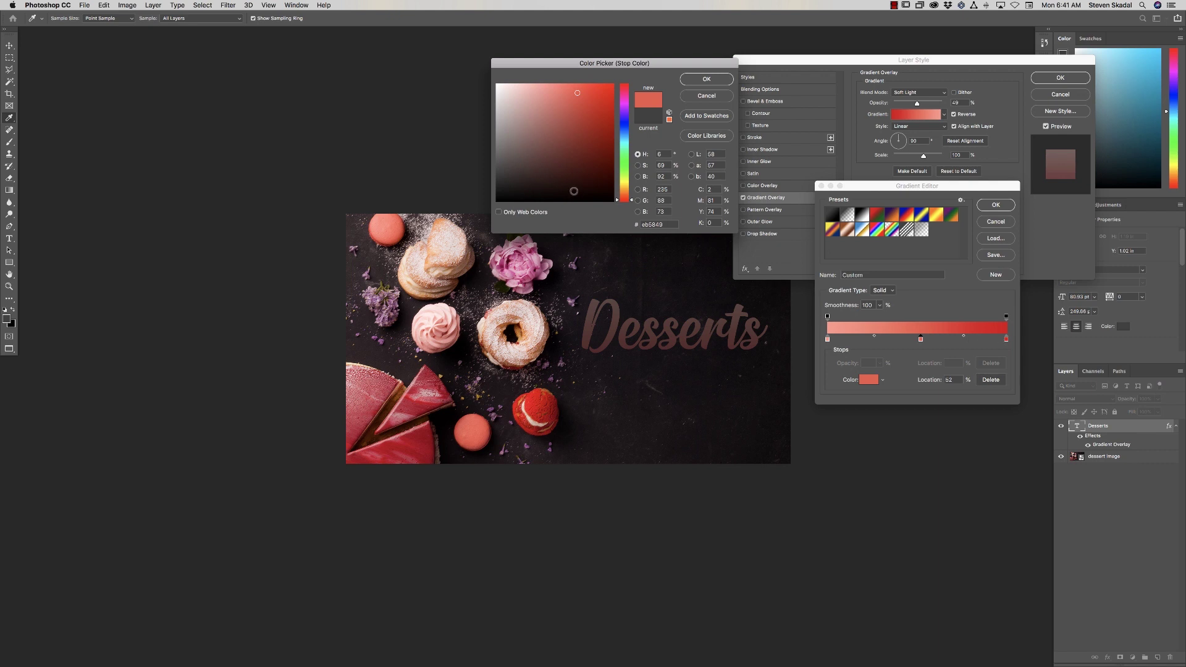
left_click(710, 81)
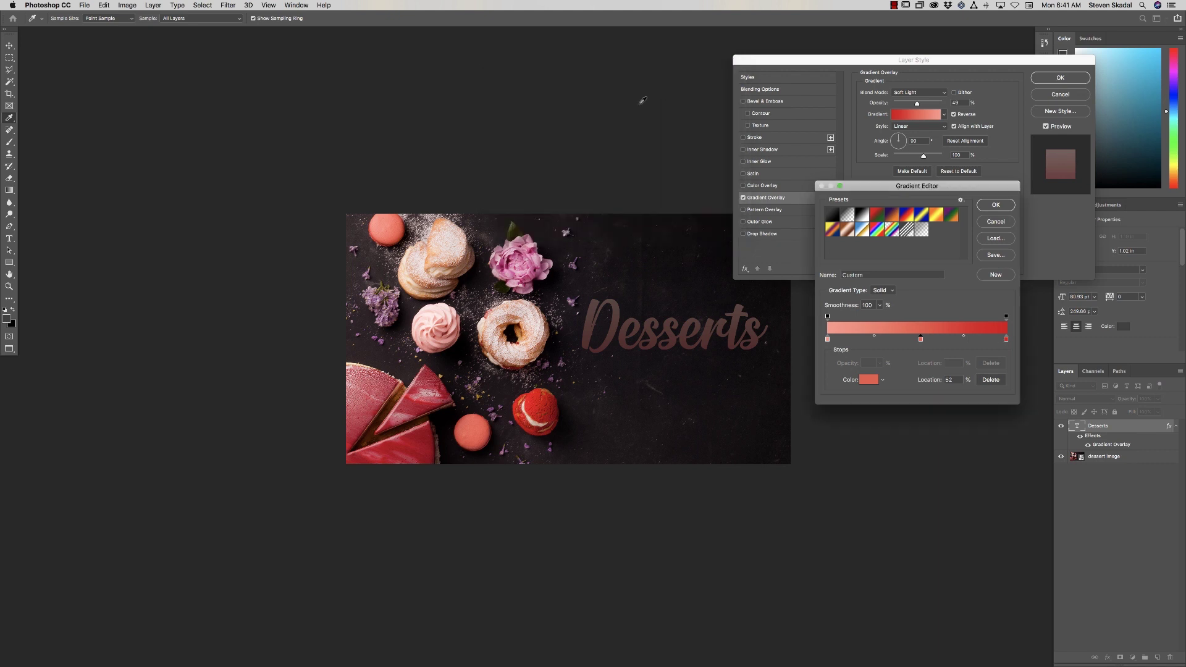
left_click(996, 206)
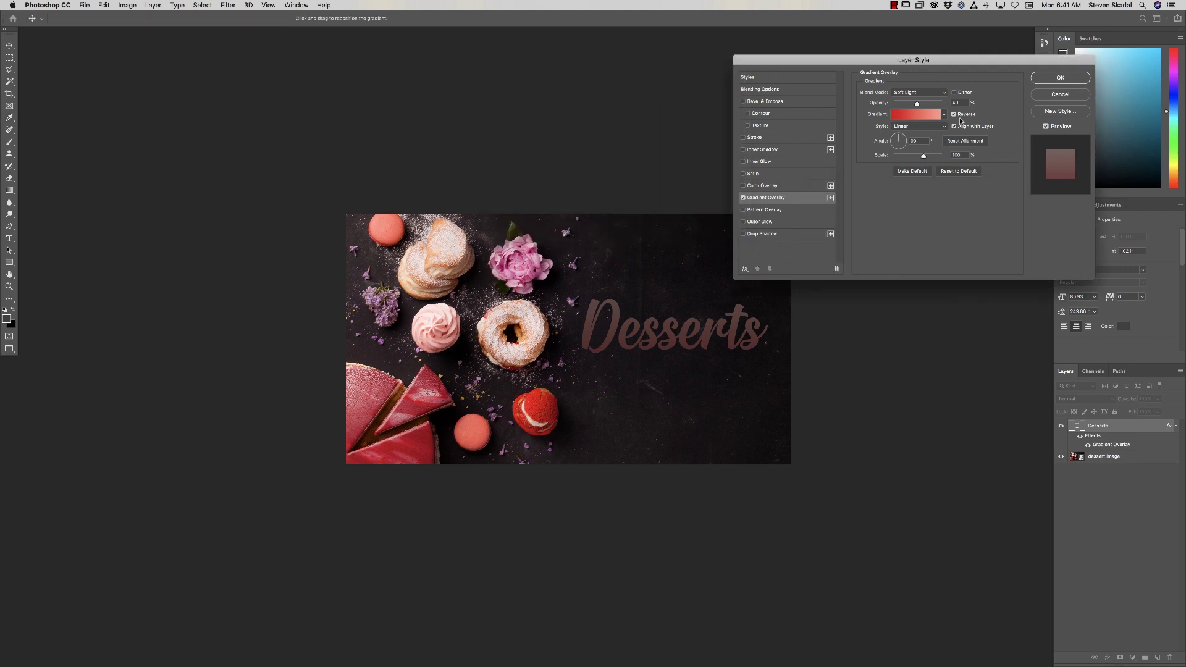
Set the Gradient Overlay's blend mode to Normal and its opacity to 100%, and apply the layer style.
left_click(922, 97)
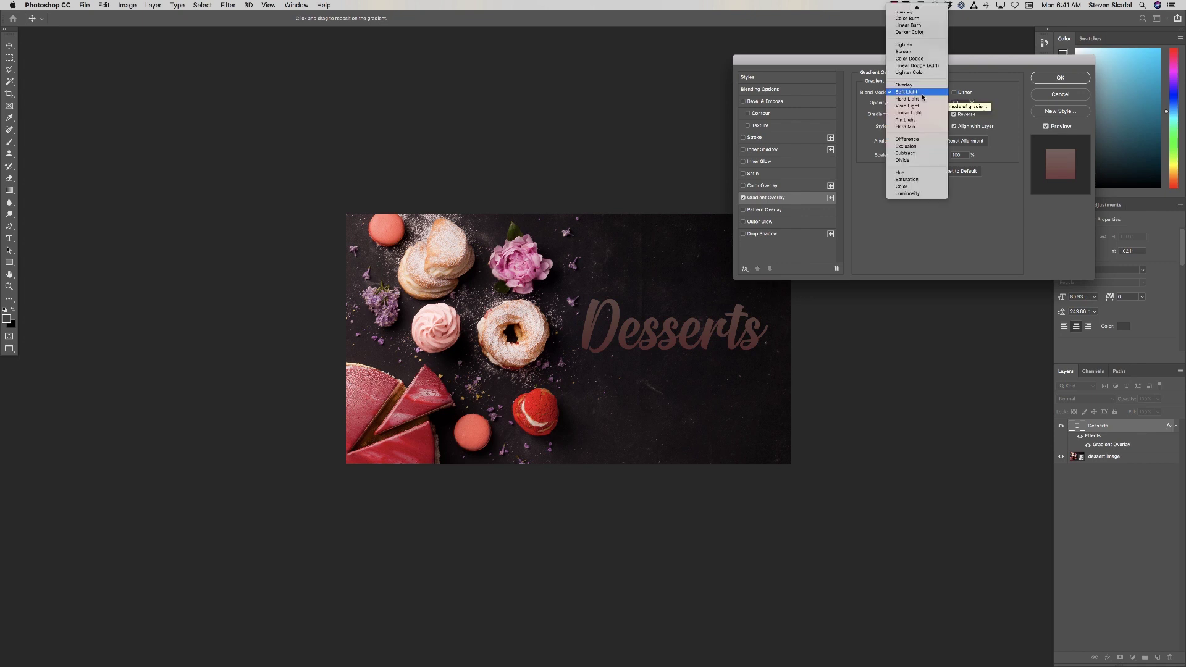
left_click(925, 11)
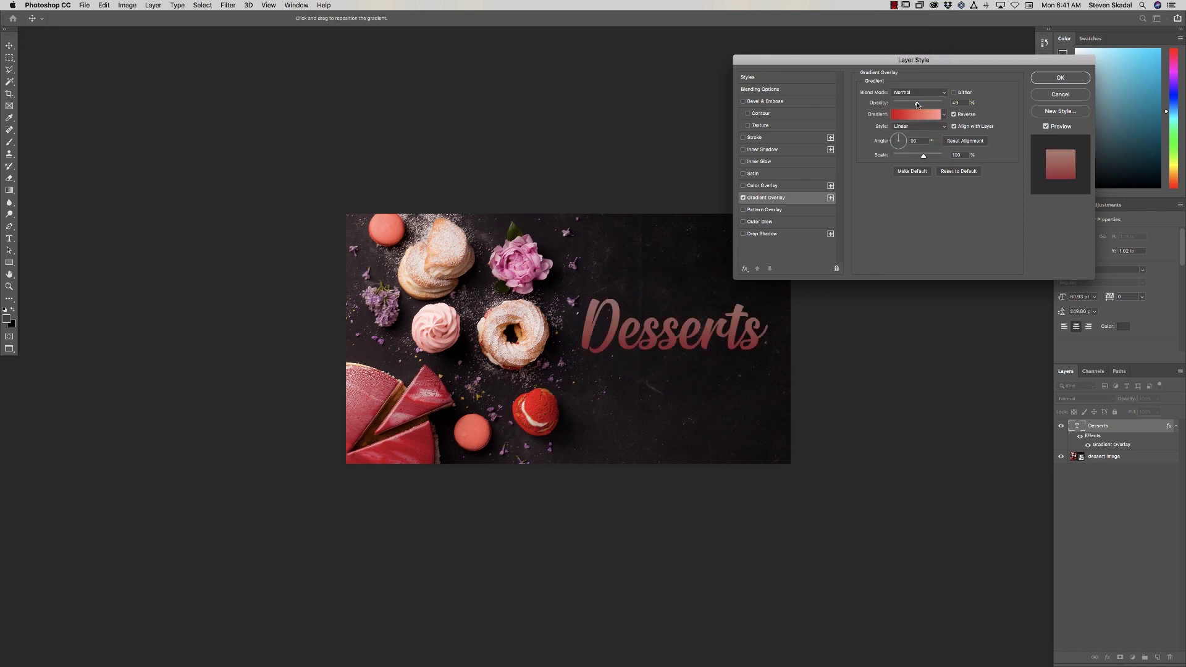
left_click_drag(917, 104, 949, 104)
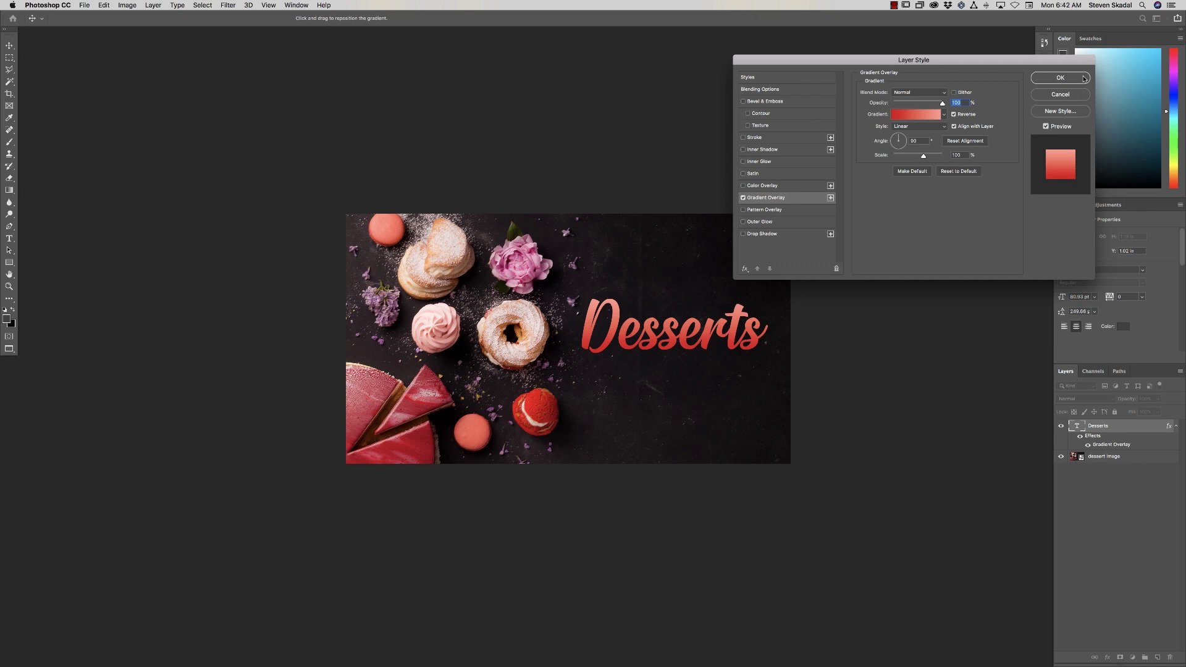
left_click(1060, 78)
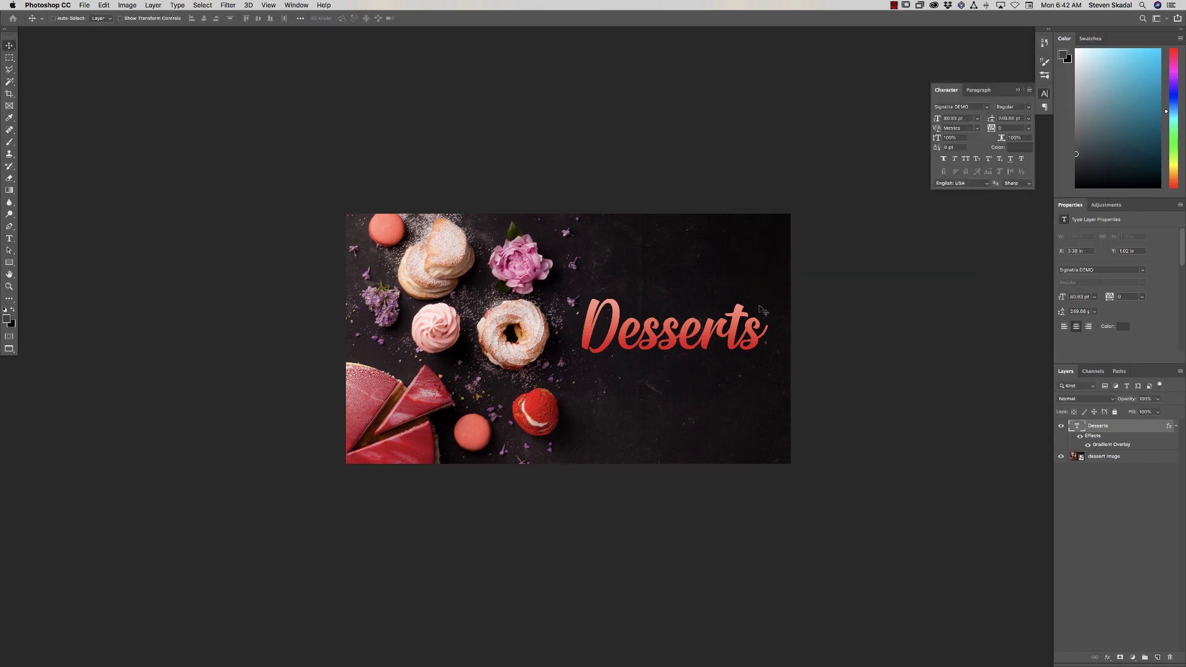
Add a Bevel & Emboss to the Desserts text with depth 43%, direction Up, size 10 px and soften 0 px.
double_click(1134, 429)
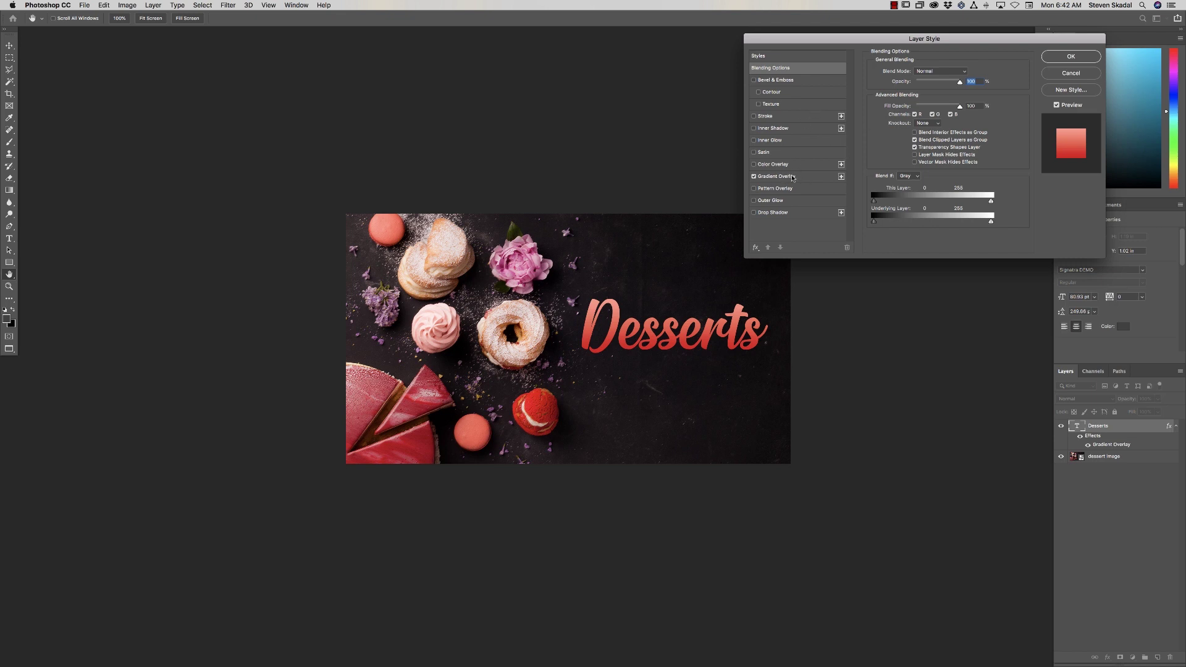
left_click(801, 81)
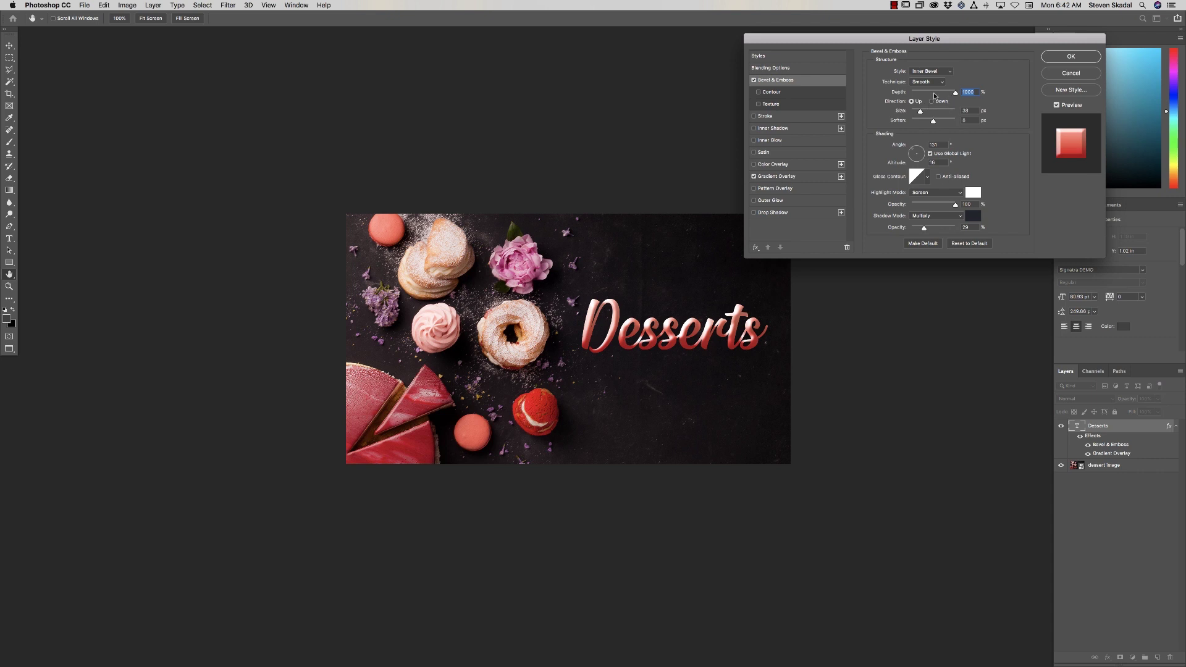
left_click_drag(956, 92, 913, 93)
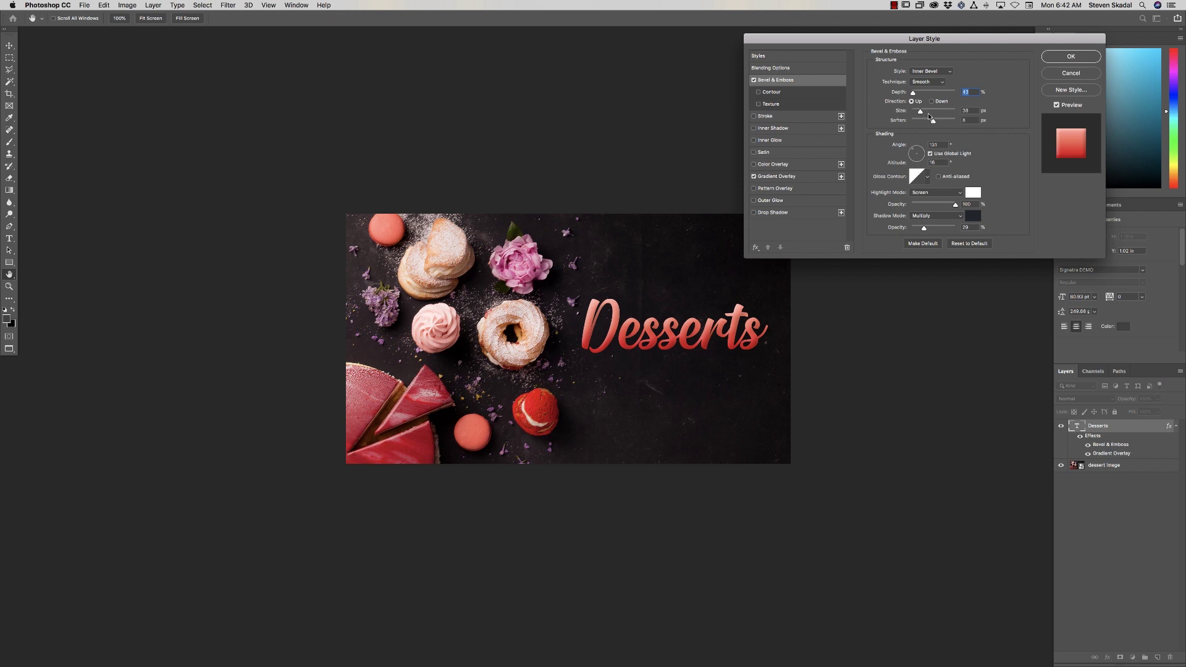
left_click(931, 102)
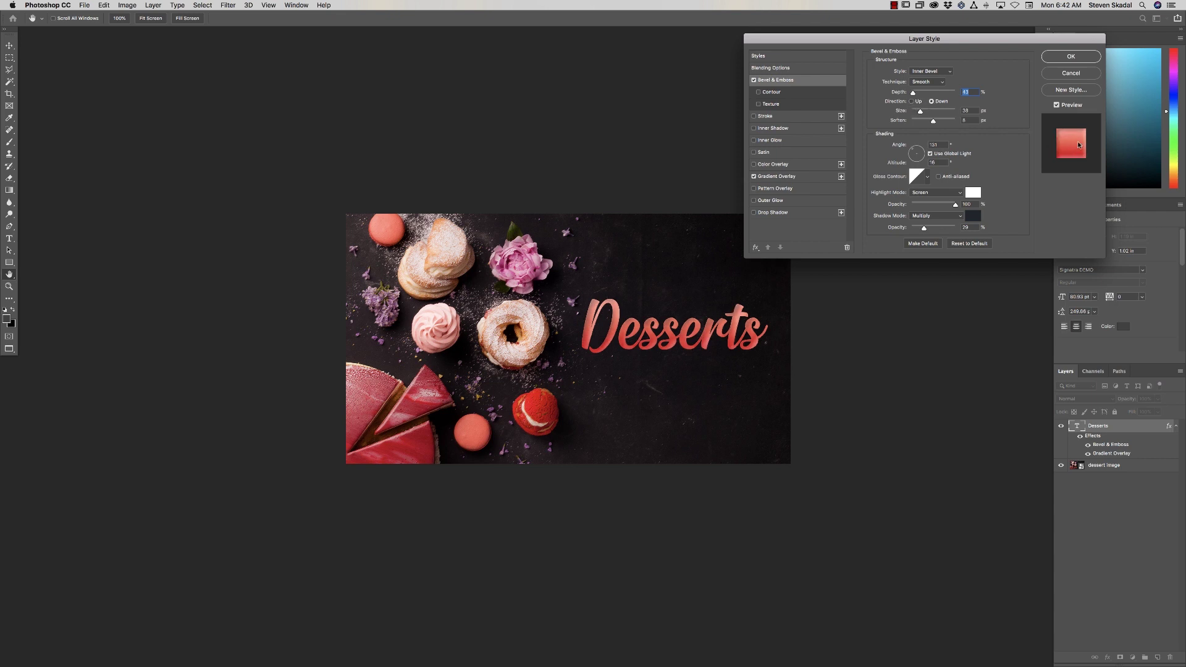
left_click(912, 101)
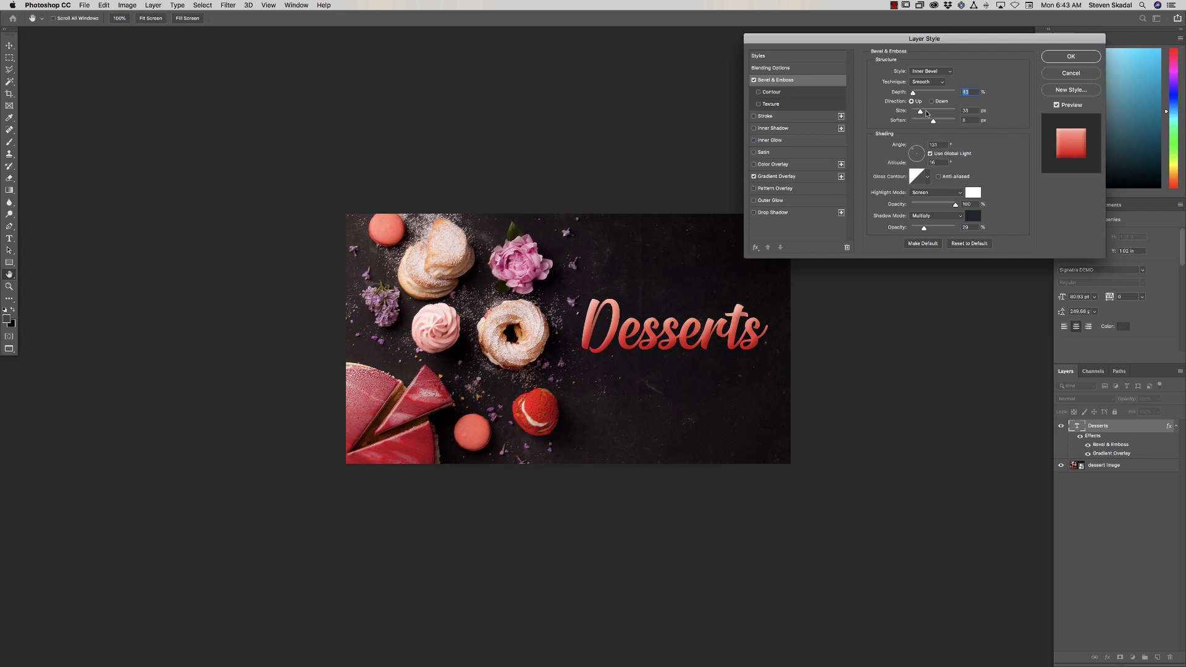
left_click_drag(920, 112, 917, 111)
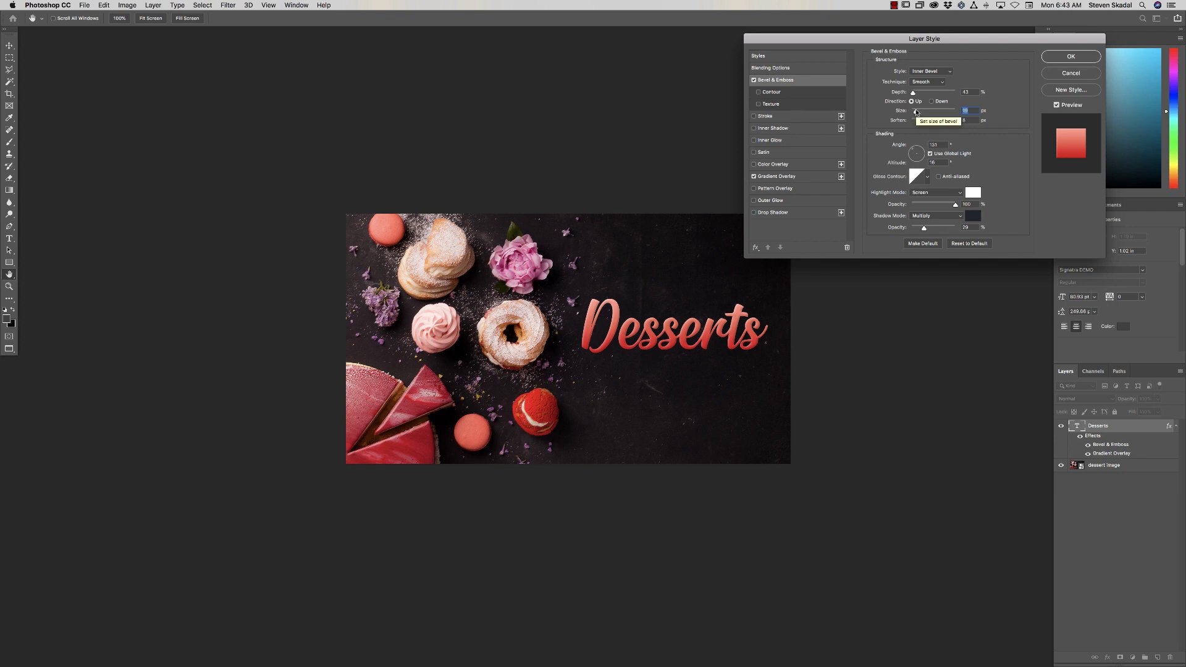
left_click(911, 120)
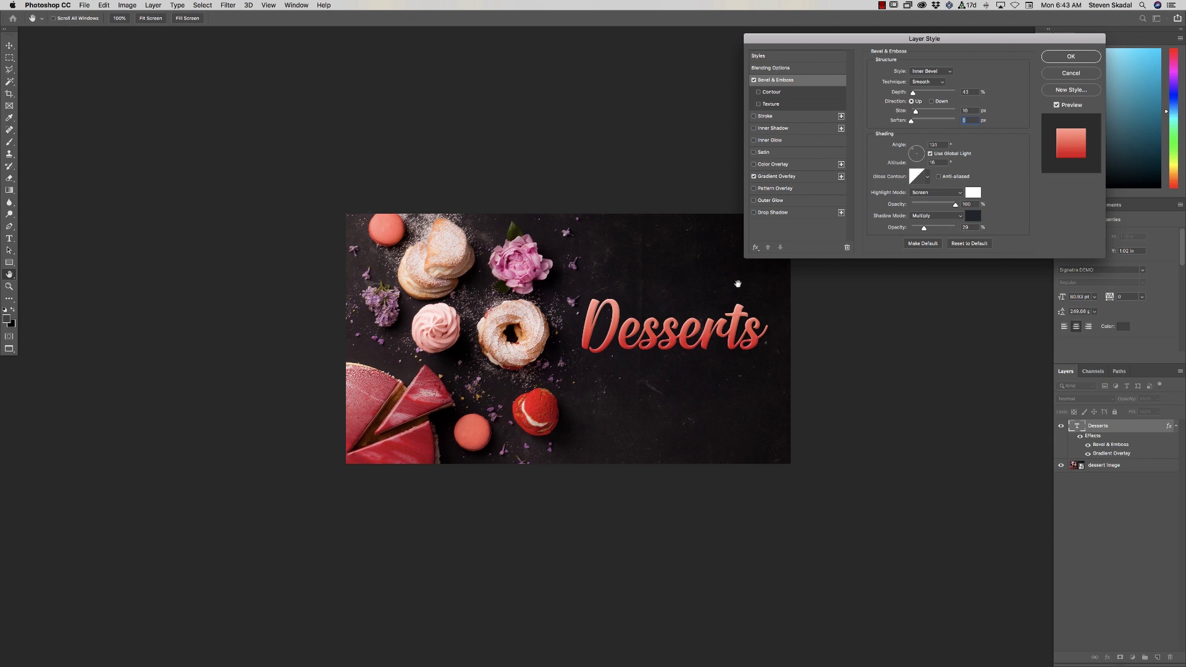
Change the bevel's highlight color to the light pink ff9a8f sampled from the upper macaron.
left_click(972, 193)
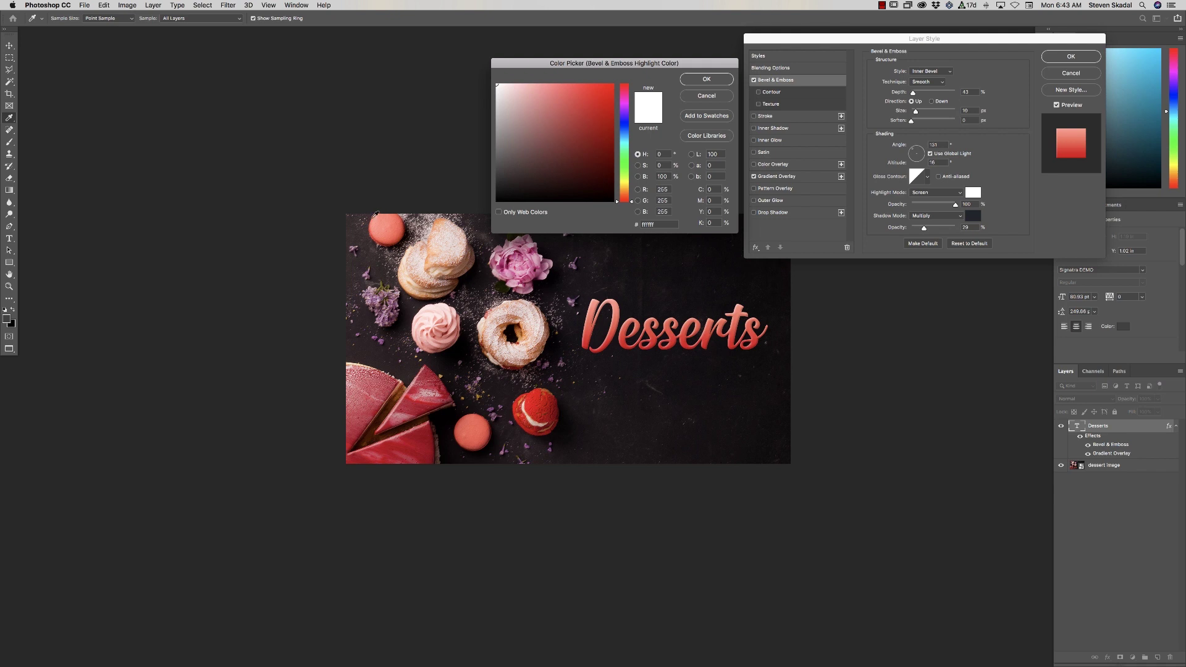
left_click(377, 217)
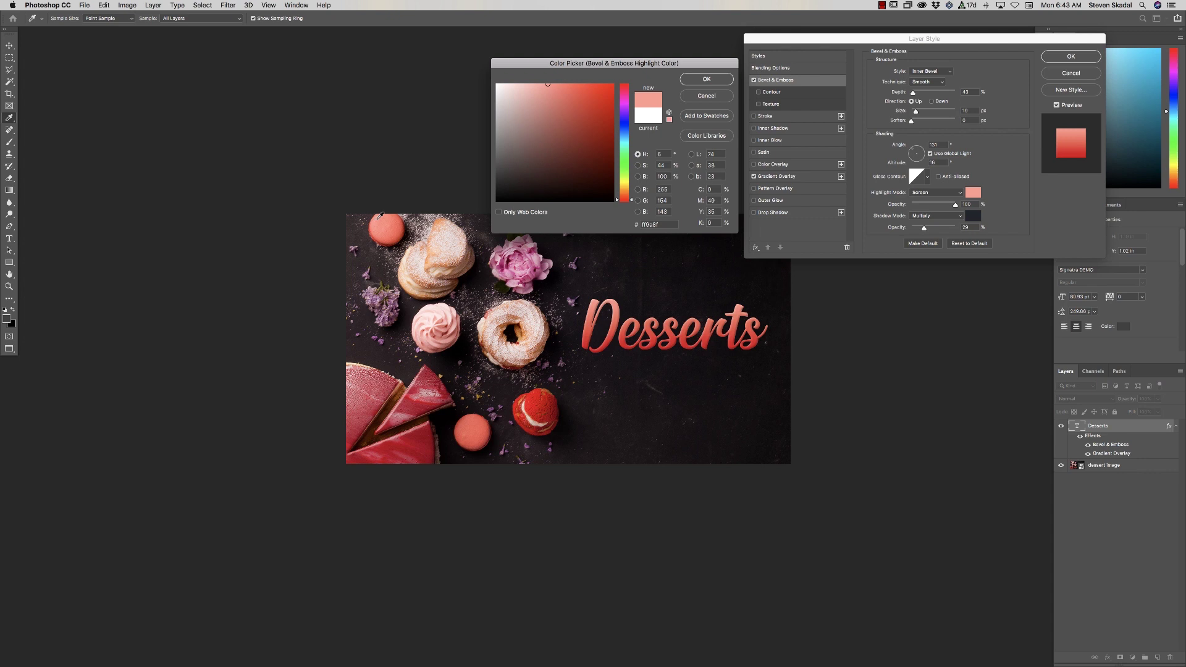
left_click(696, 80)
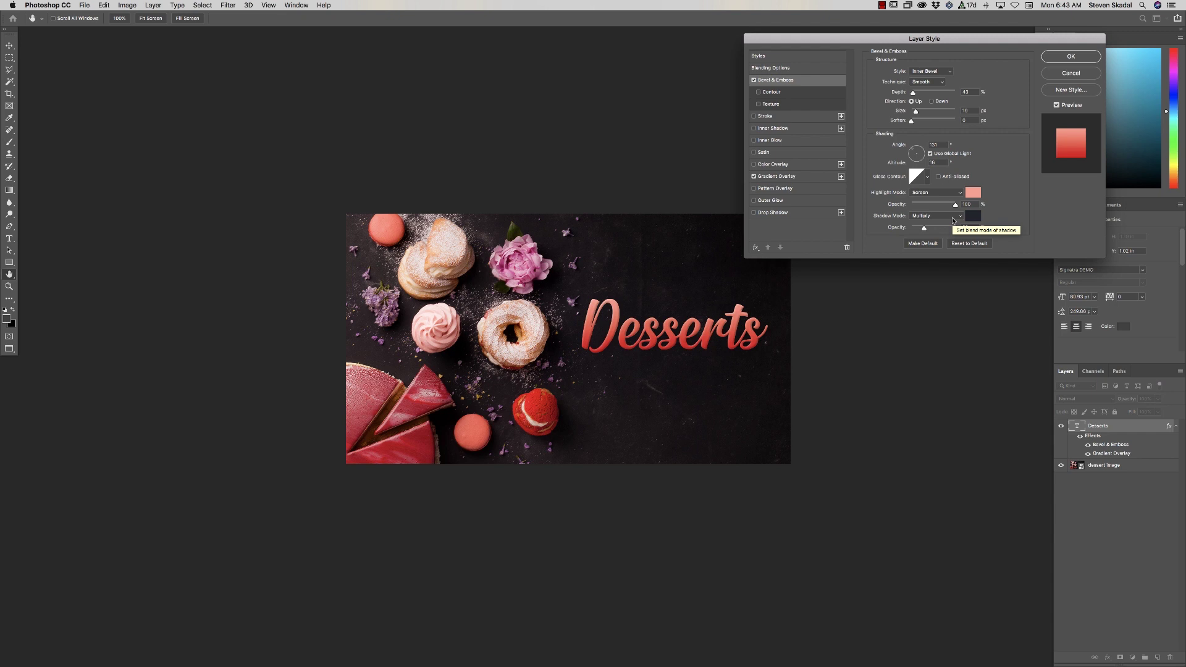
Change the bevel's shadow color to the red e00106 sampled from the strawberry.
left_click(954, 221)
left_click(953, 219)
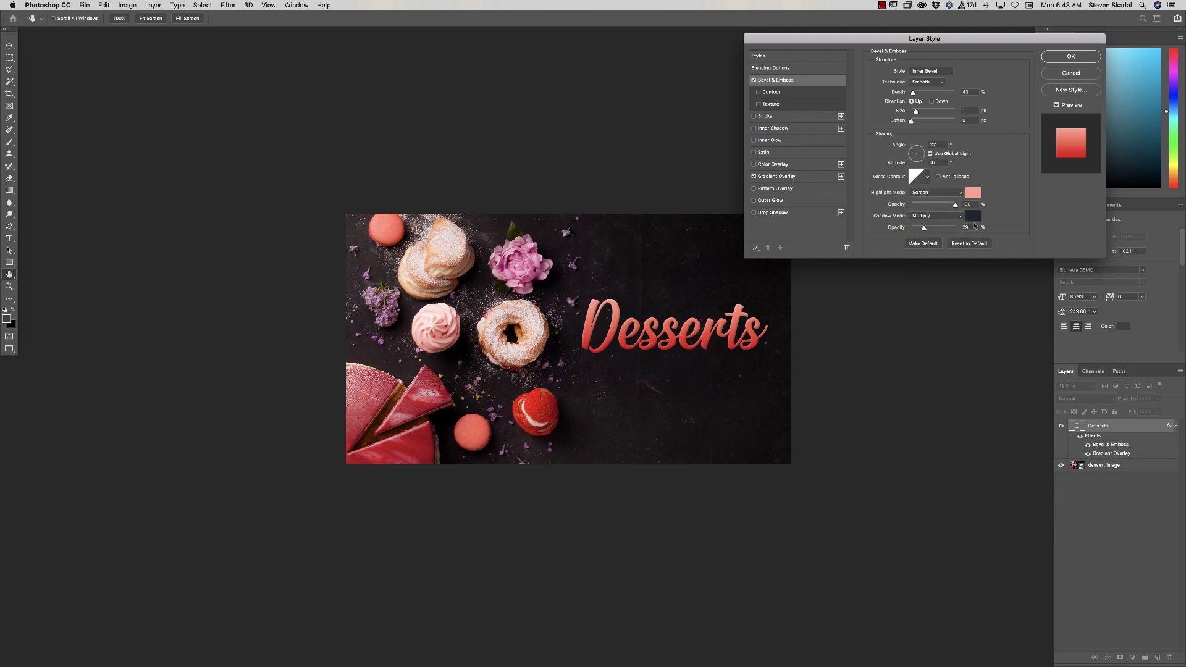
left_click(970, 218)
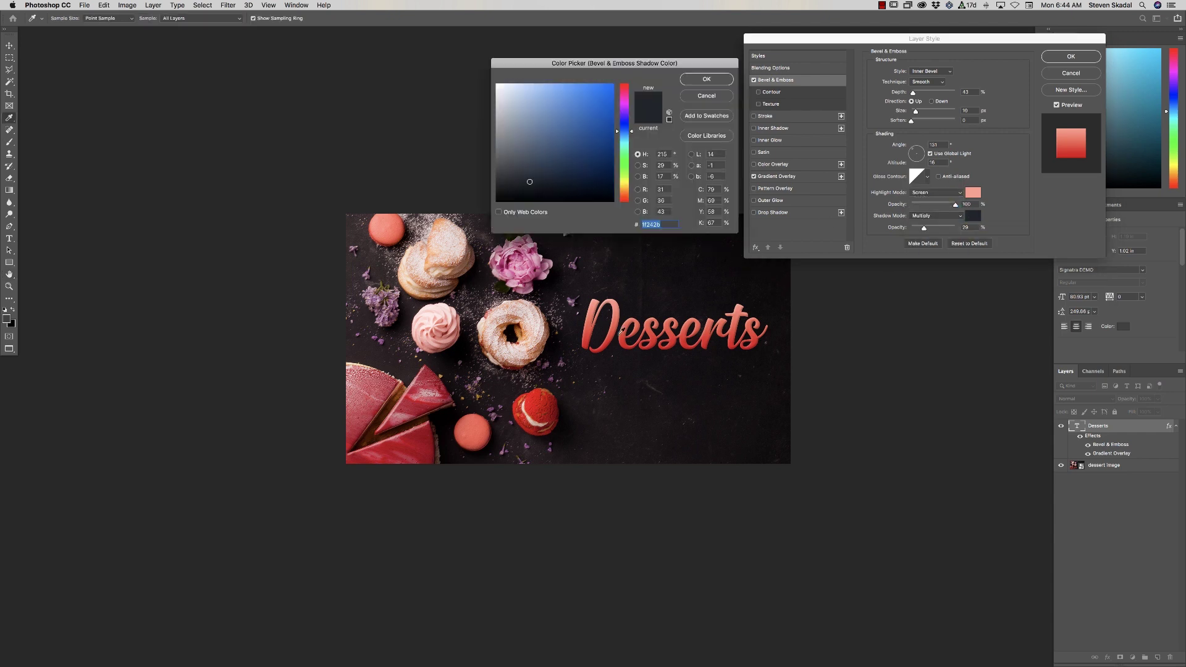
left_click(538, 394)
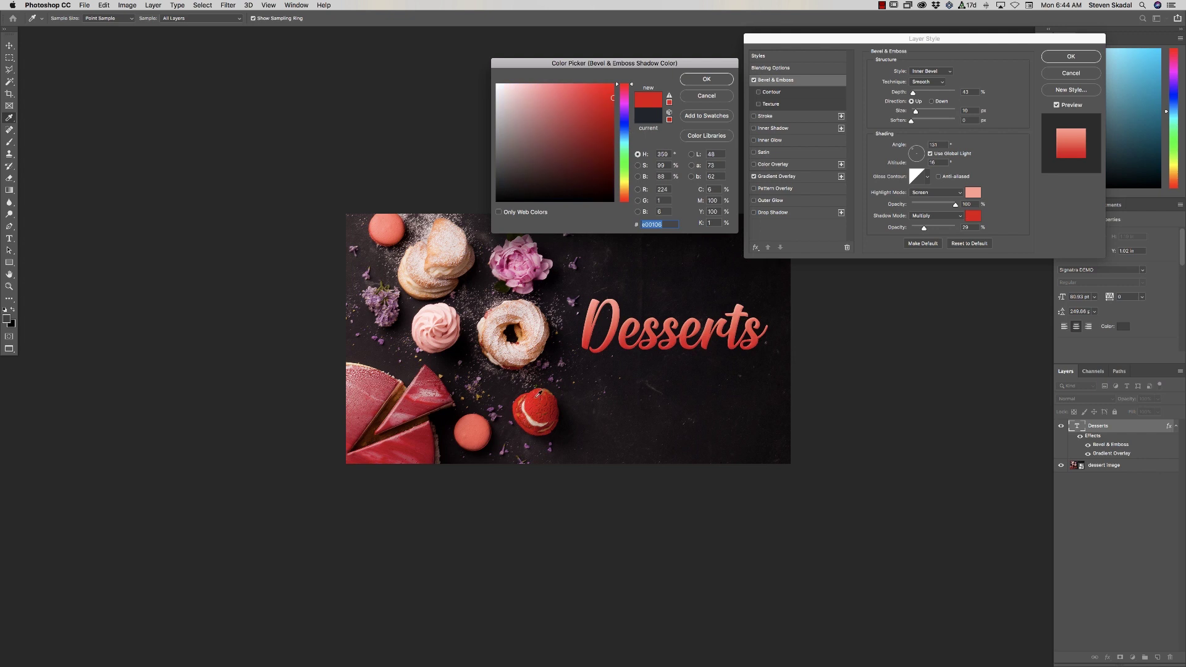
left_click(699, 79)
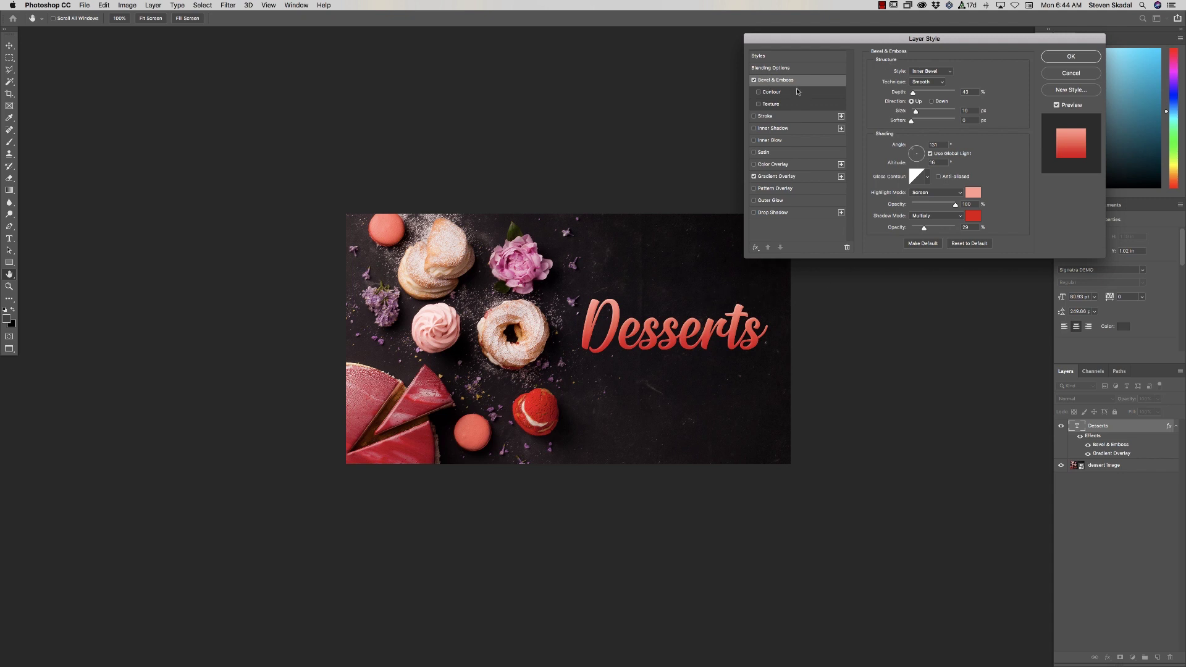
Add an Inner Shadow to the Desserts text and change its color to white.
left_click(802, 129)
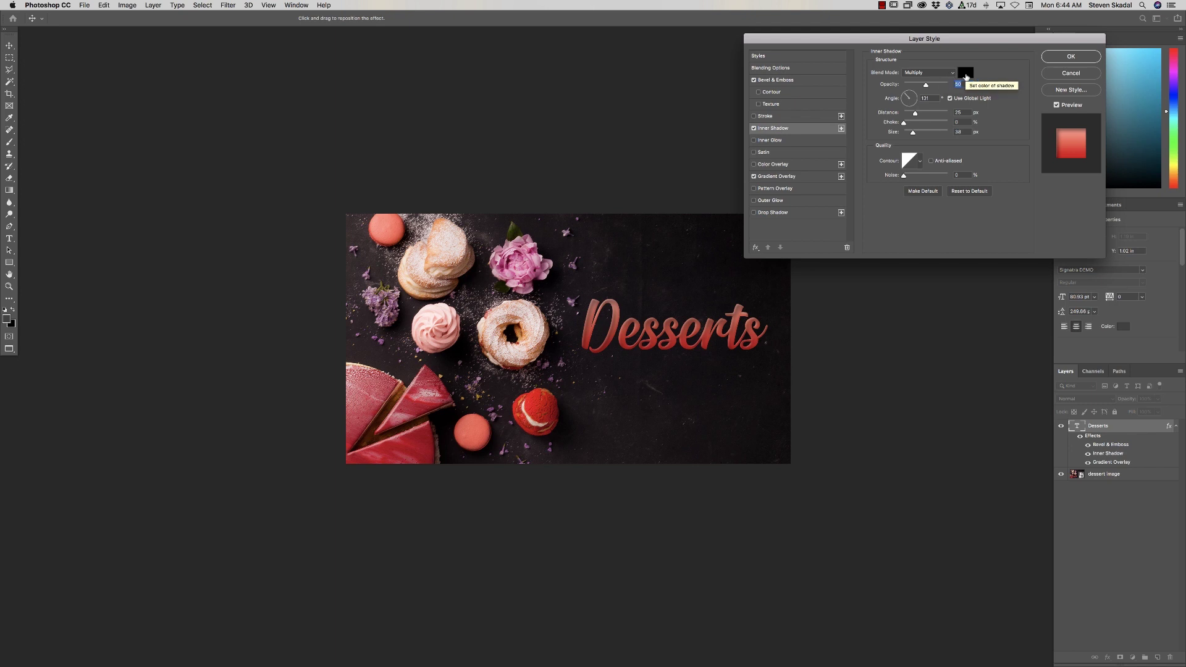
left_click(967, 77)
left_click(510, 99)
left_click_drag(509, 99, 494, 83)
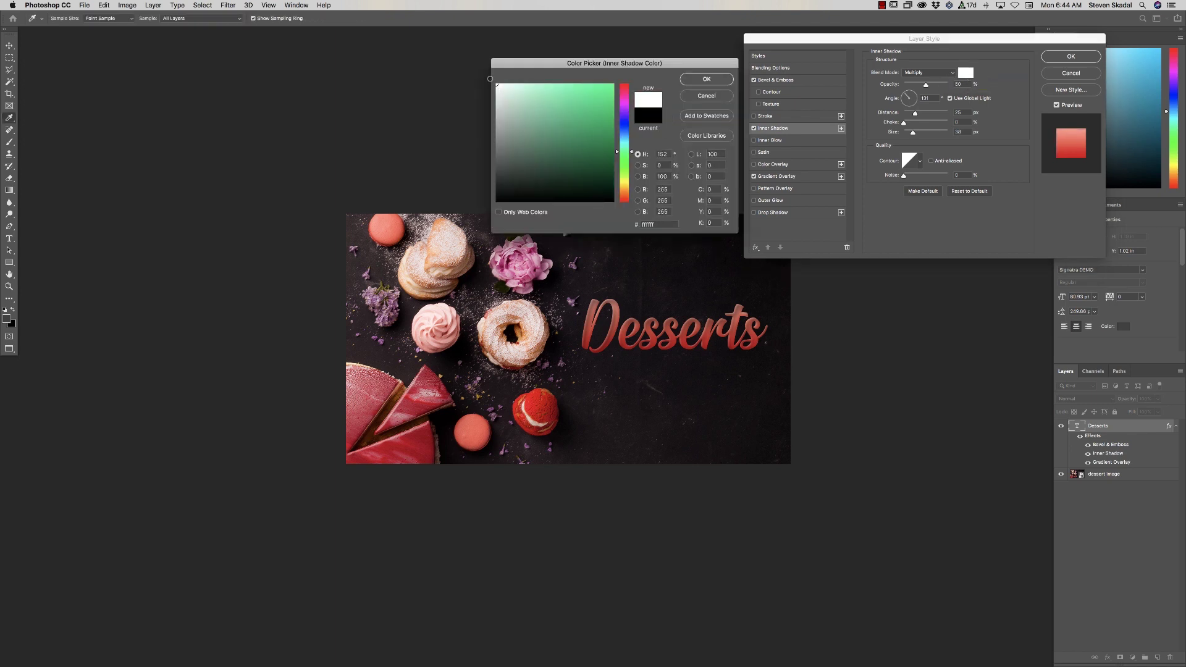
left_click(693, 78)
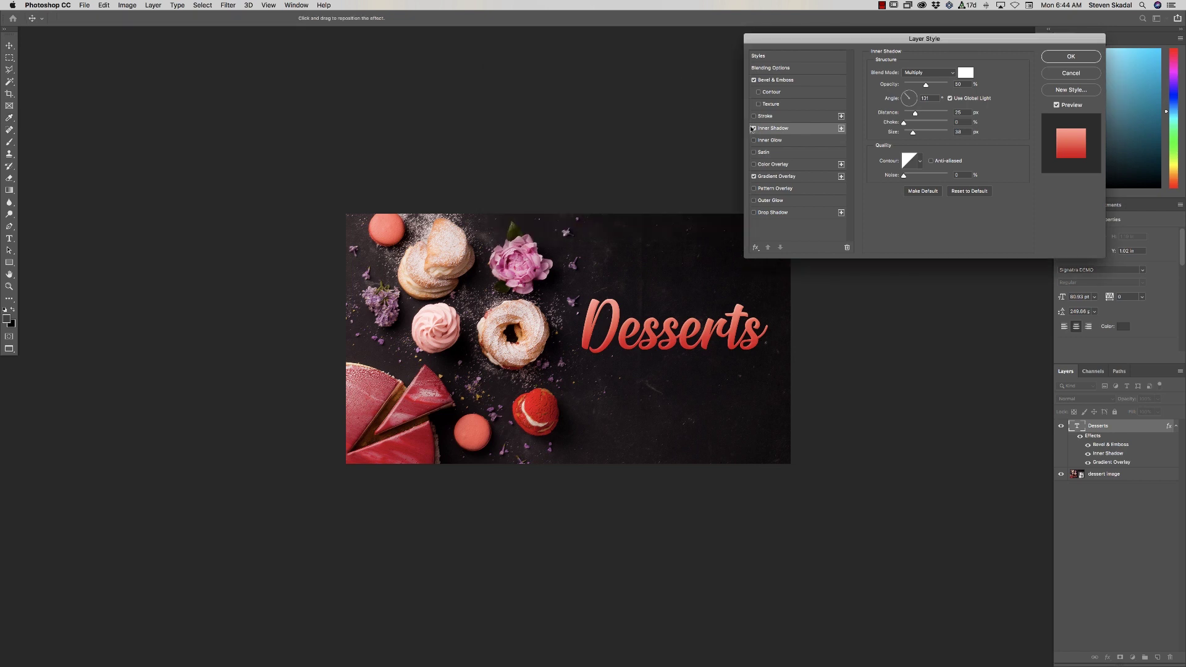
Set the Inner Shadow's blend mode to Dissolve, lower its opacity to about 28% and shorten its distance for a powdered-sugar look.
left_click(928, 73)
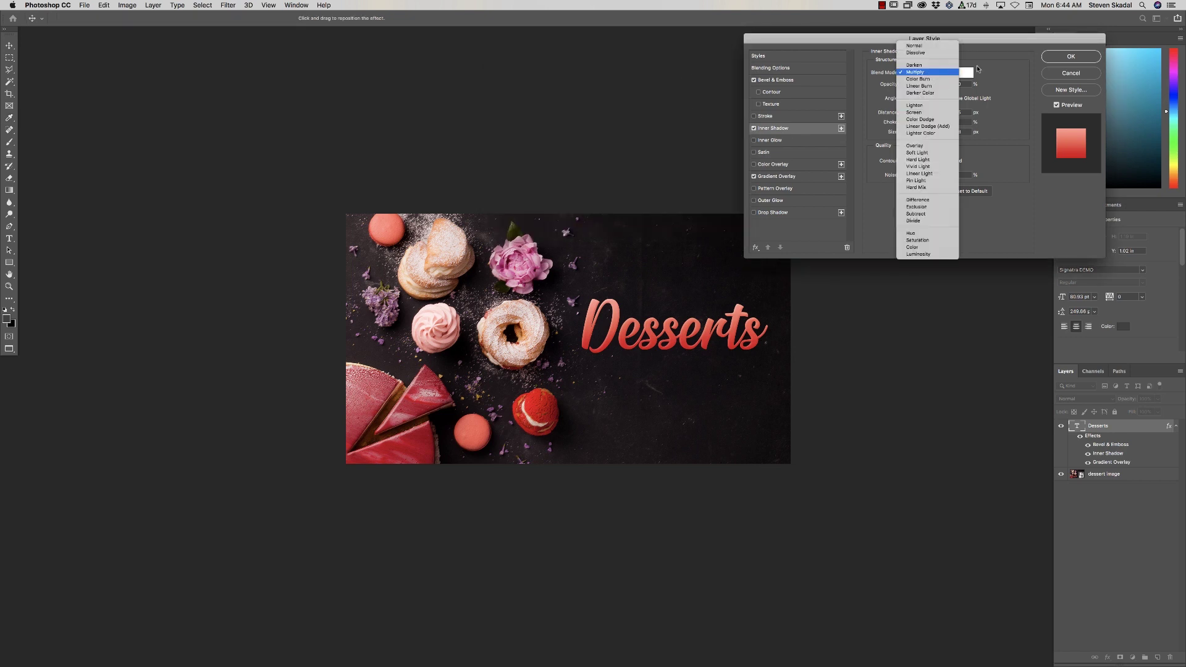
left_click(931, 53)
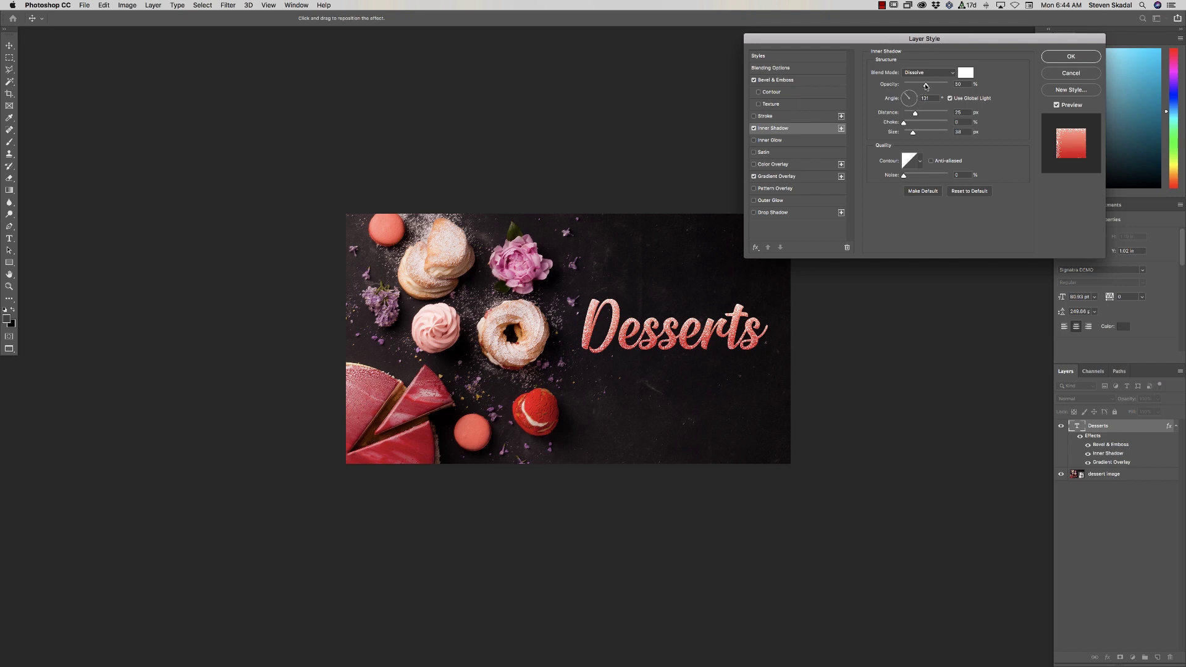
mouse_move(926, 86)
left_mouse_down()
mouse_move(940, 85)
mouse_move(918, 87)
left_mouse_up()
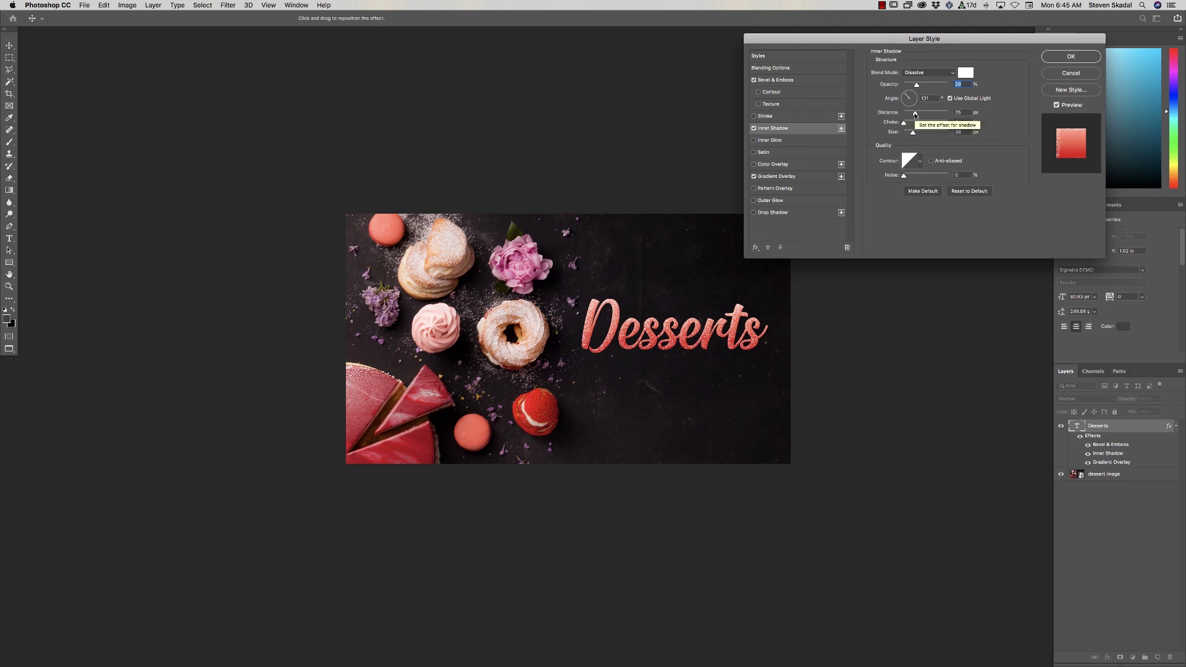
left_click_drag(915, 115, 910, 115)
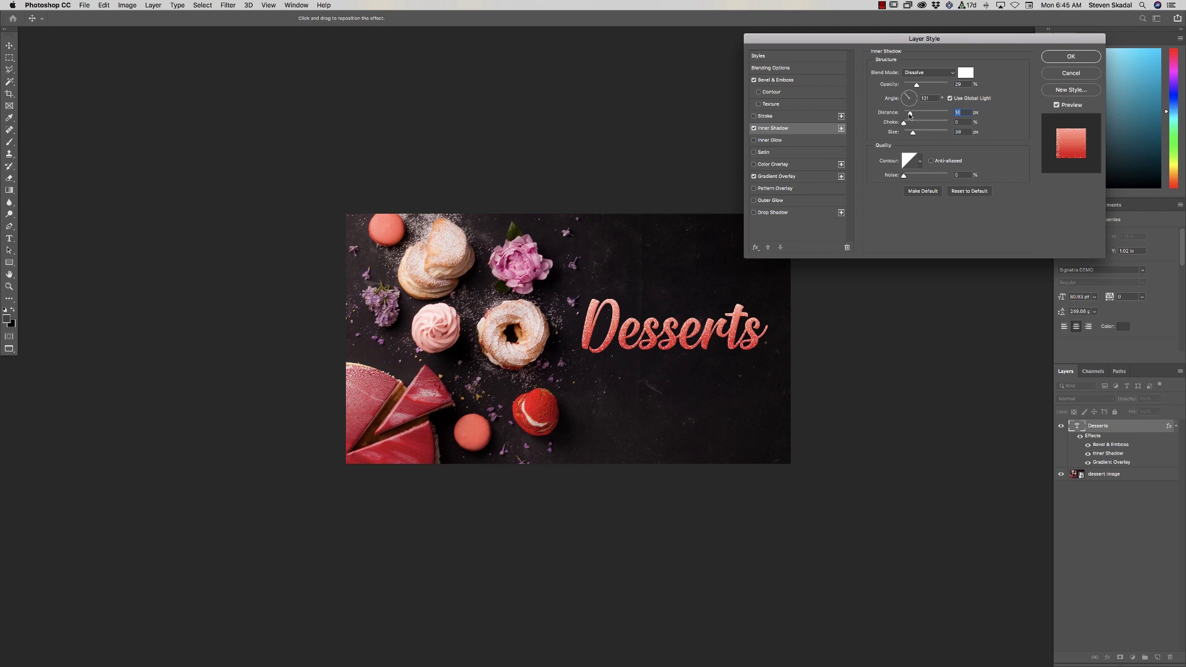
left_click(903, 124)
left_click_drag(913, 134, 912, 134)
mouse_move(917, 85)
left_mouse_down()
mouse_move(953, 87)
mouse_move(917, 86)
left_mouse_up()
left_click_drag(917, 86, 916, 86)
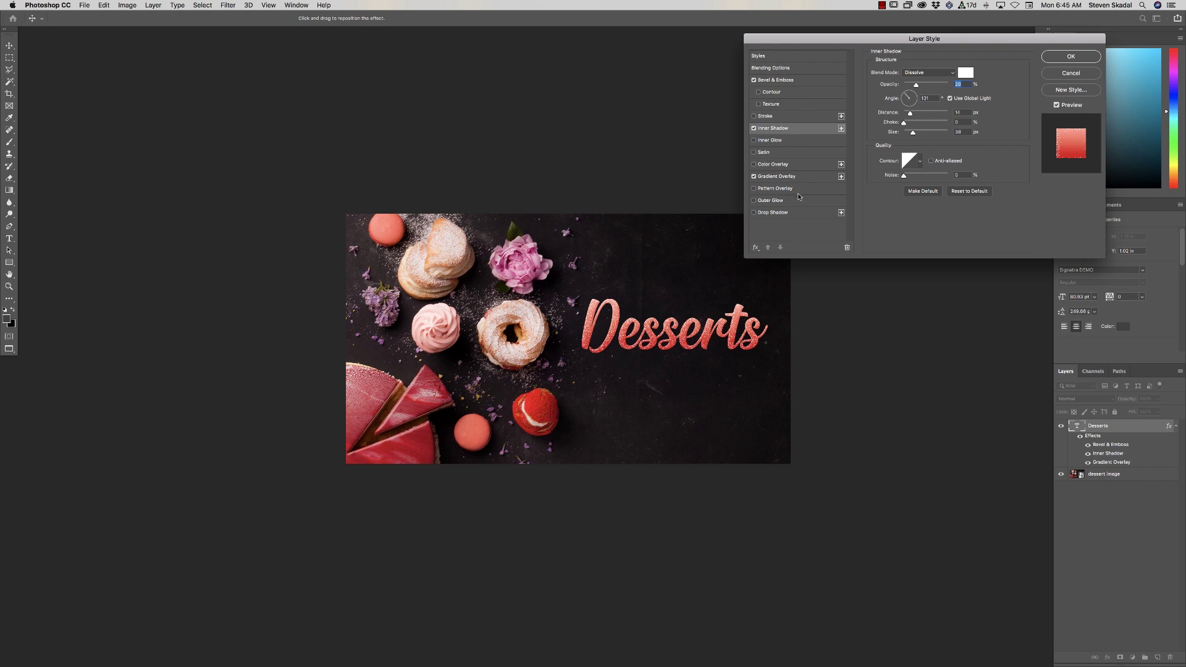
Add a black Drop Shadow in Multiply mode at 33% opacity, fine-tuning its distance, spread and size.
left_click(799, 212)
left_click(950, 99)
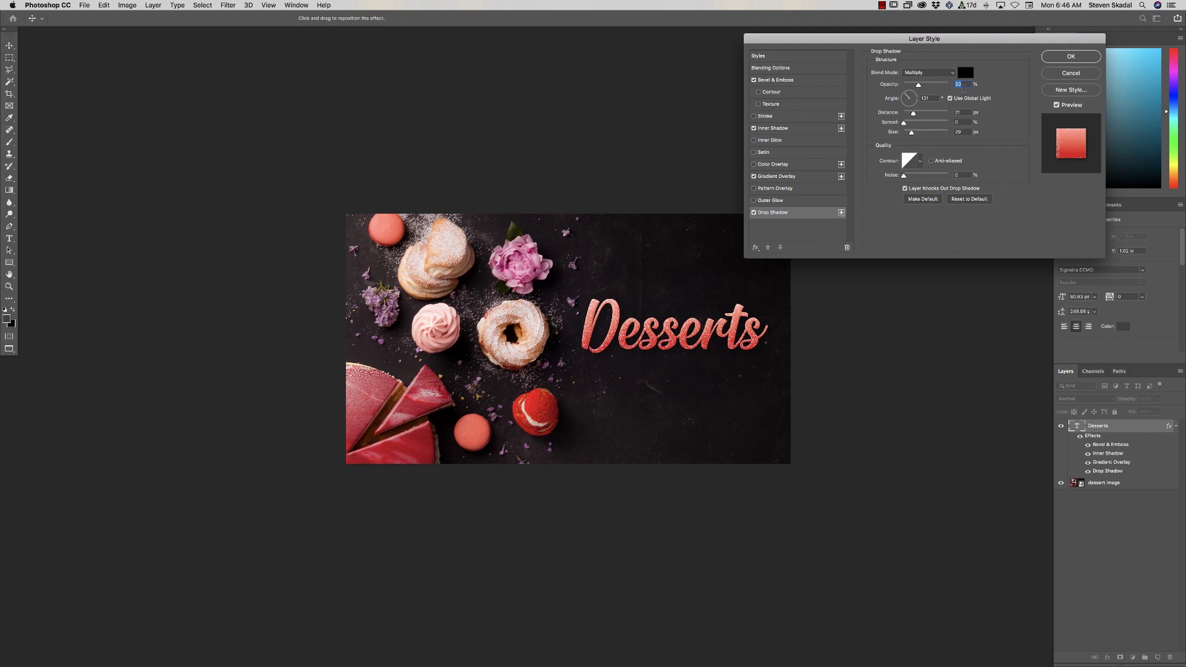
left_click(927, 76)
left_click(928, 75)
mouse_move(915, 114)
left_mouse_down()
mouse_move(932, 114)
mouse_move(913, 115)
left_mouse_up()
mouse_move(903, 124)
left_mouse_down()
mouse_move(925, 123)
mouse_move(903, 123)
left_mouse_up()
mouse_move(912, 134)
left_mouse_down()
mouse_move(925, 135)
mouse_move(910, 134)
left_mouse_up()
Lower the Inner Shadow's opacity a little further and apply the layer style.
left_click(797, 131)
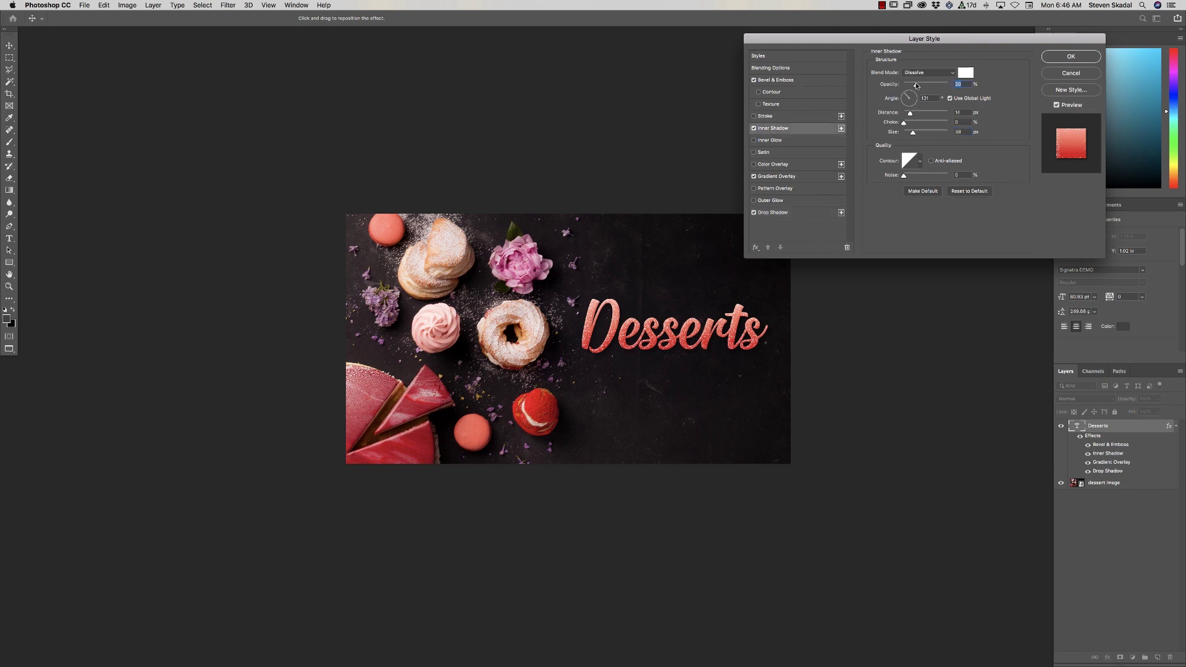
left_click_drag(916, 84, 913, 86)
left_click(1069, 57)
Collapse the text layer's effects list and move the Desserts title slightly down on the photo.
left_click(1176, 426)
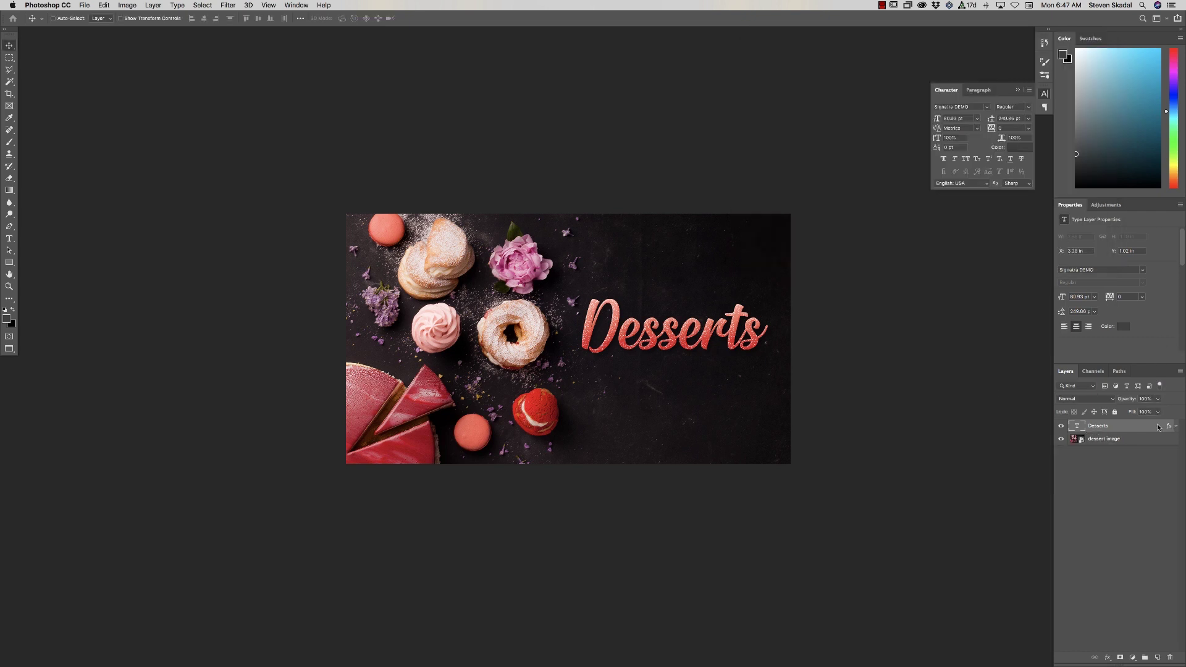
left_click_drag(638, 339, 641, 347)
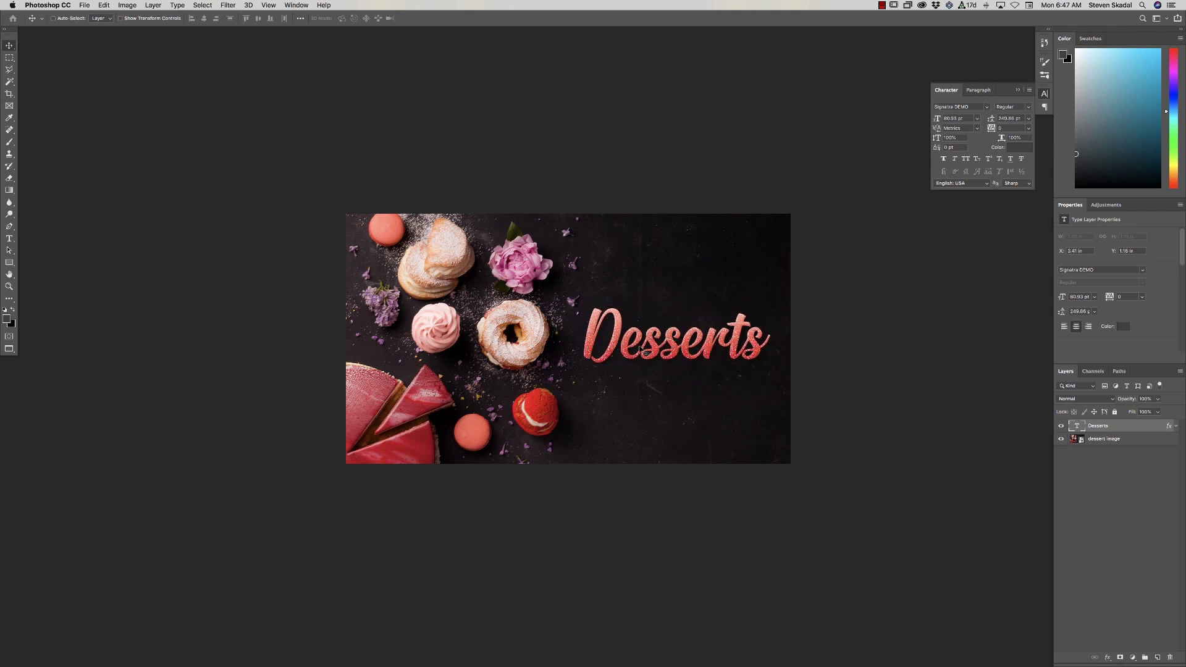
Replace the title text "Desserts" with "Candy".
key("t")
left_click_drag(758, 343, 543, 347)
type("C")
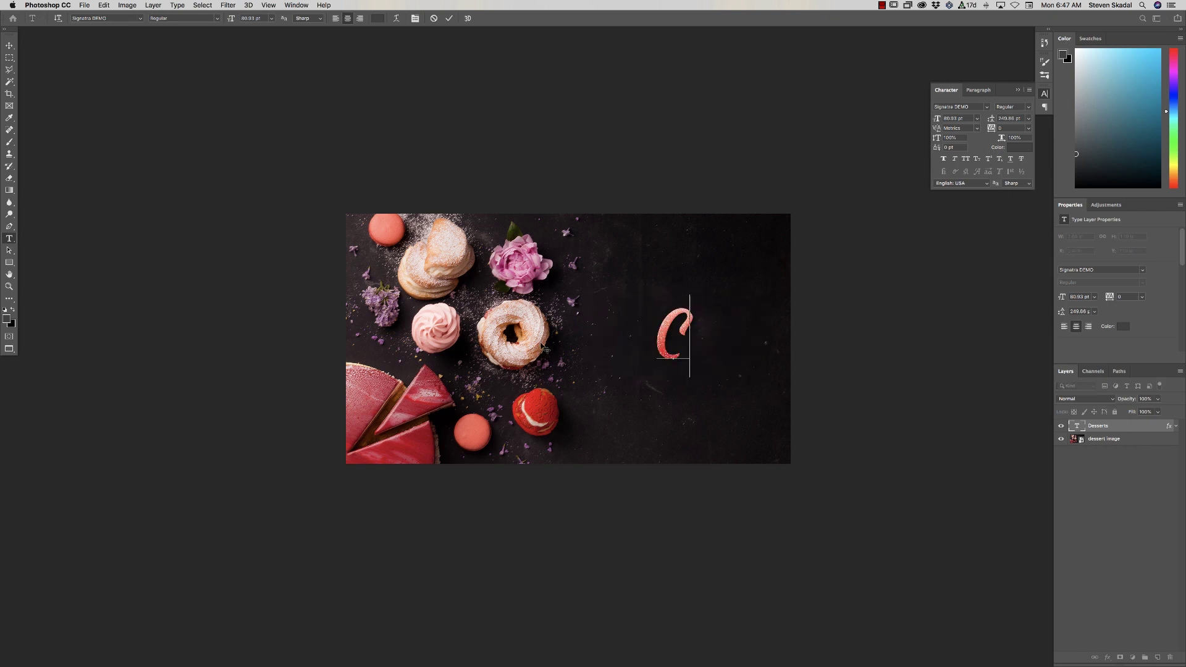
type("andy")
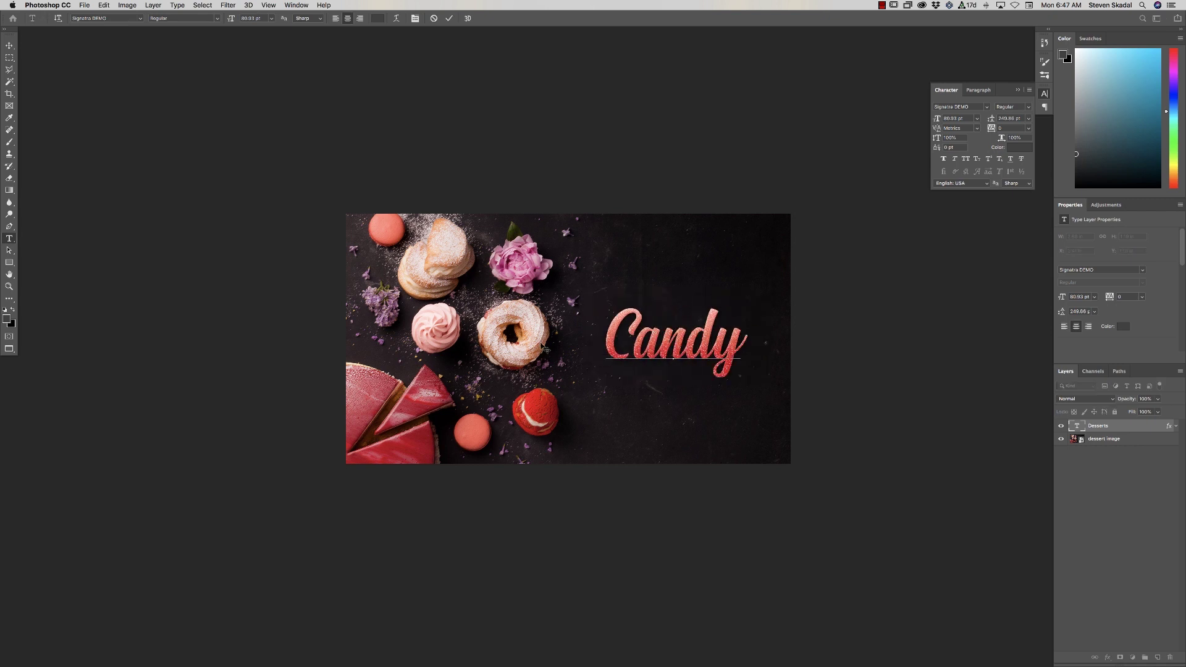
Replace the title text "Candy" with "Sweet", leaving no letters selected.
left_click_drag(721, 347, 610, 344)
type("Sweet")
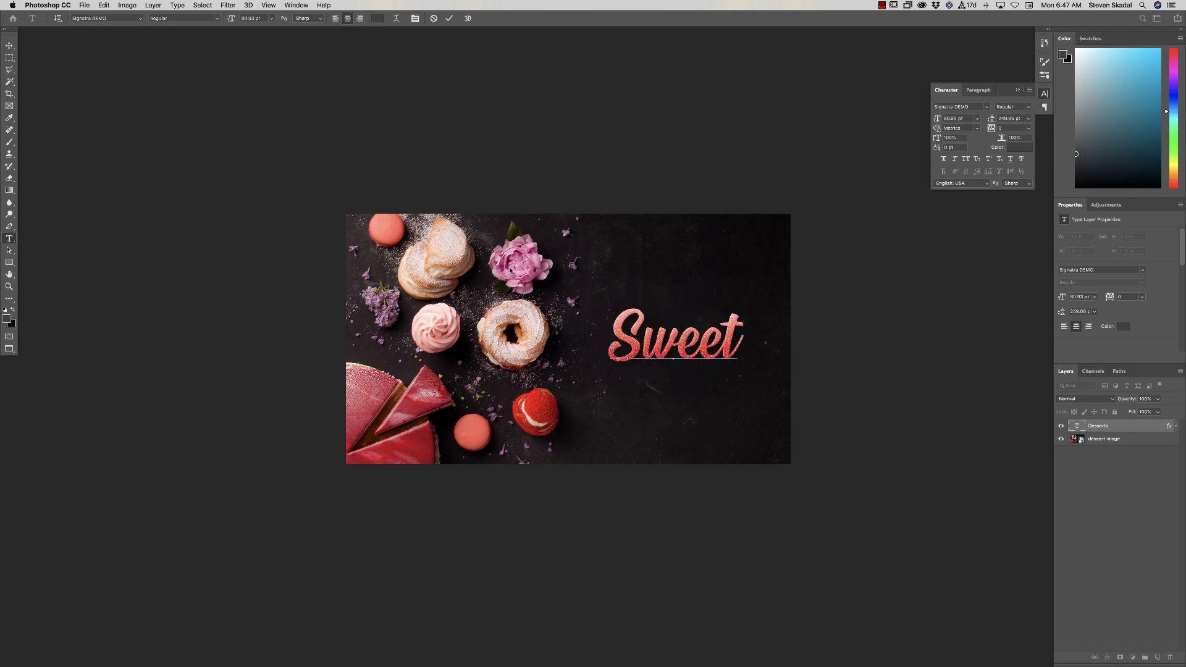
left_click_drag(643, 344, 678, 343)
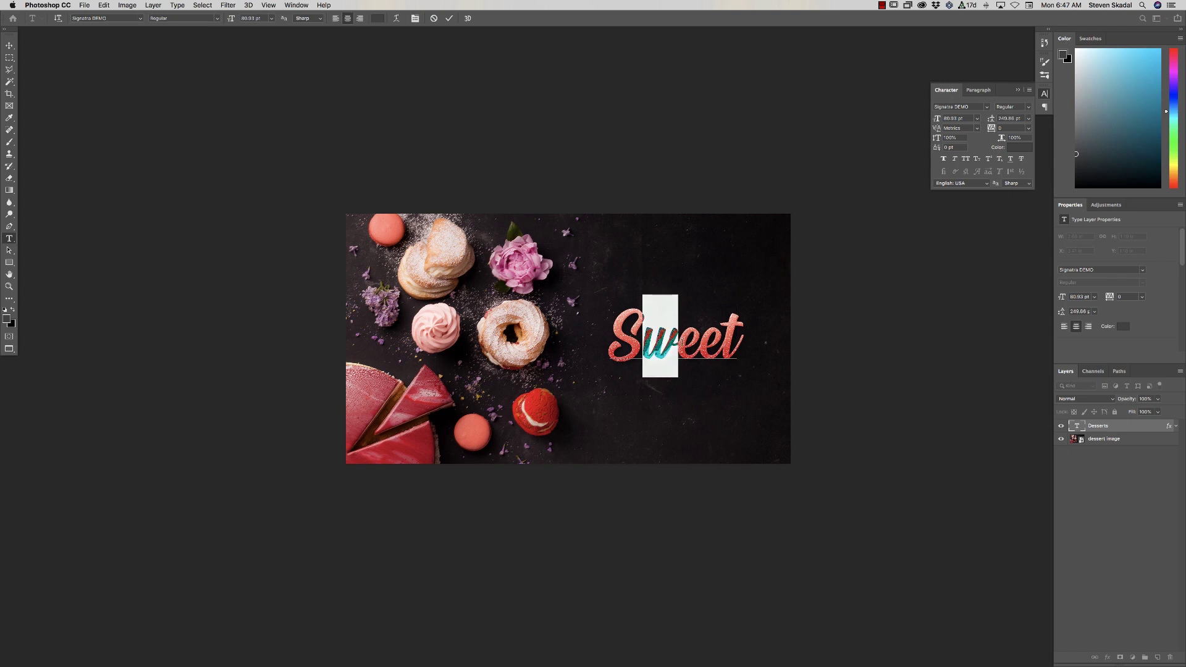
left_click(678, 343)
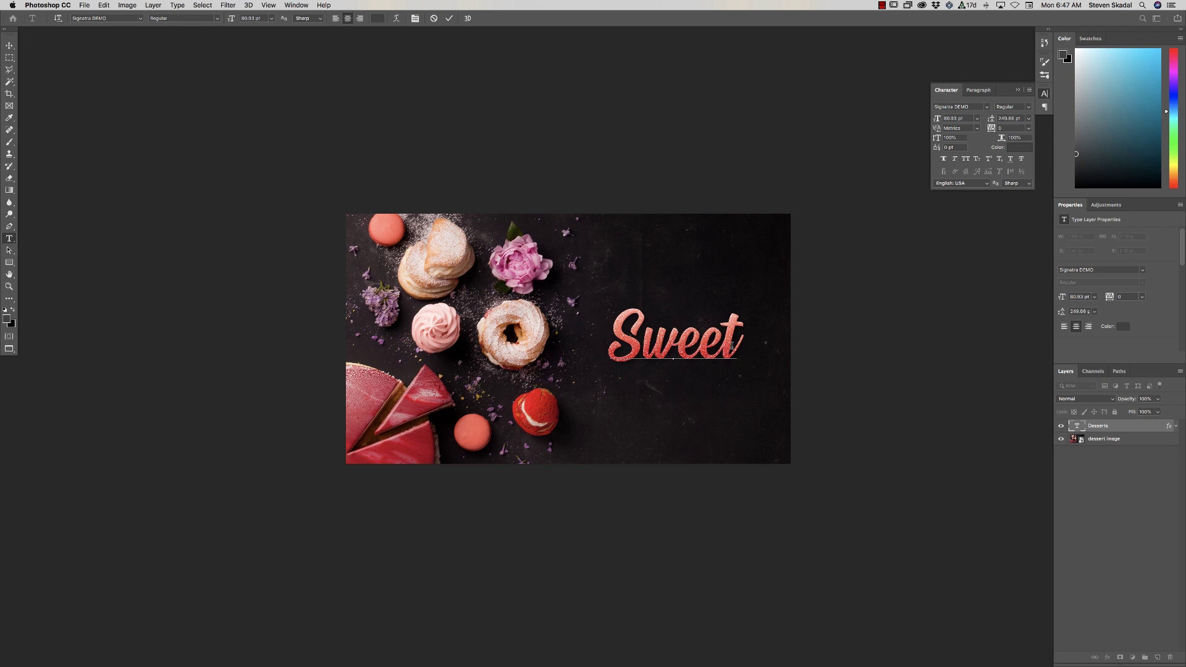
Replace the title text "Sweet" with "Type".
left_click_drag(741, 344, 605, 342)
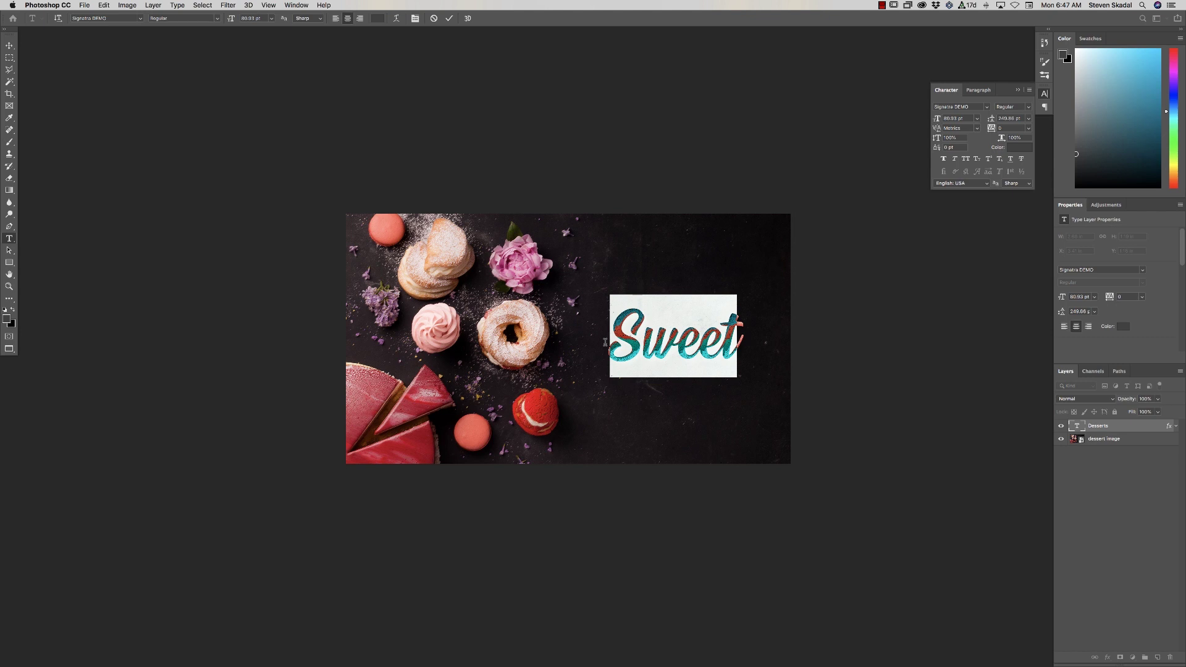
type("Te")
key("F12")
key("BackSpace")
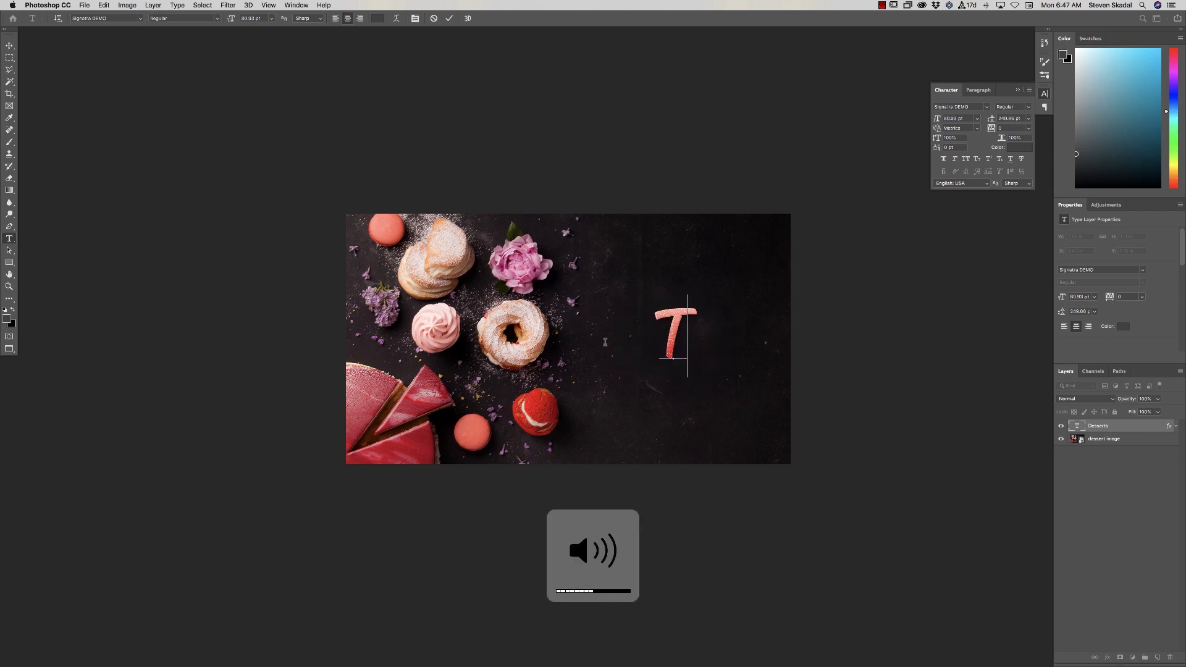
type("ypp")
key("BackSpace")
type("e")
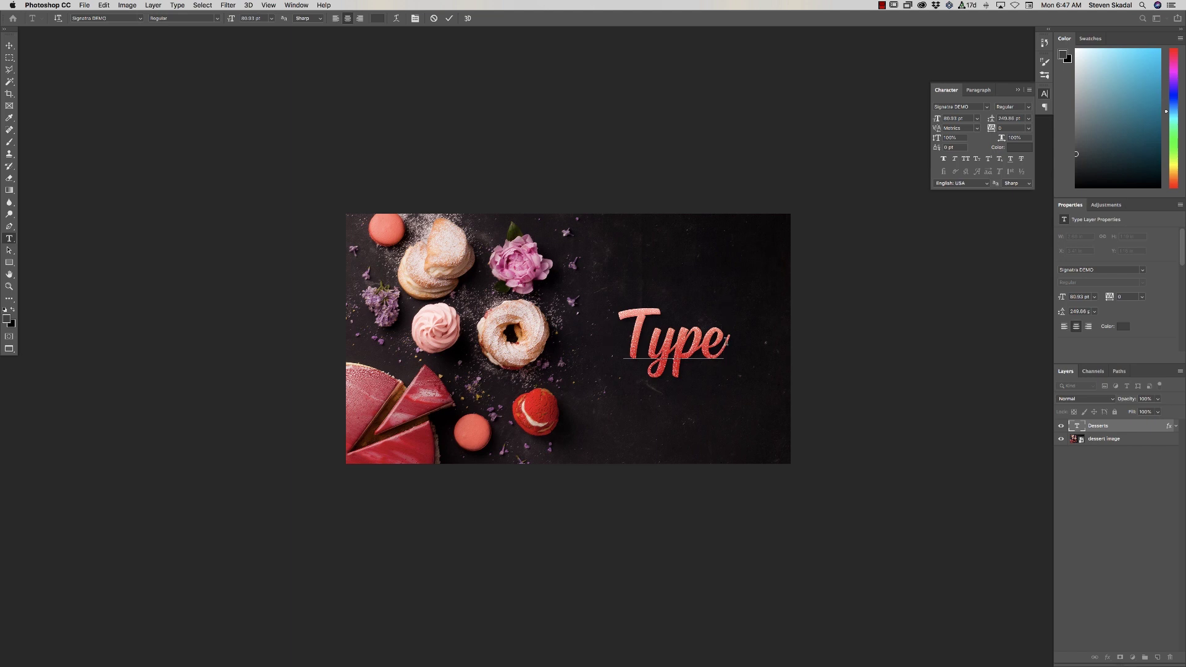
Change the title text back to "Desserts" and commit the edit.
key("super+a")
key("super+h")
type("Desserts")
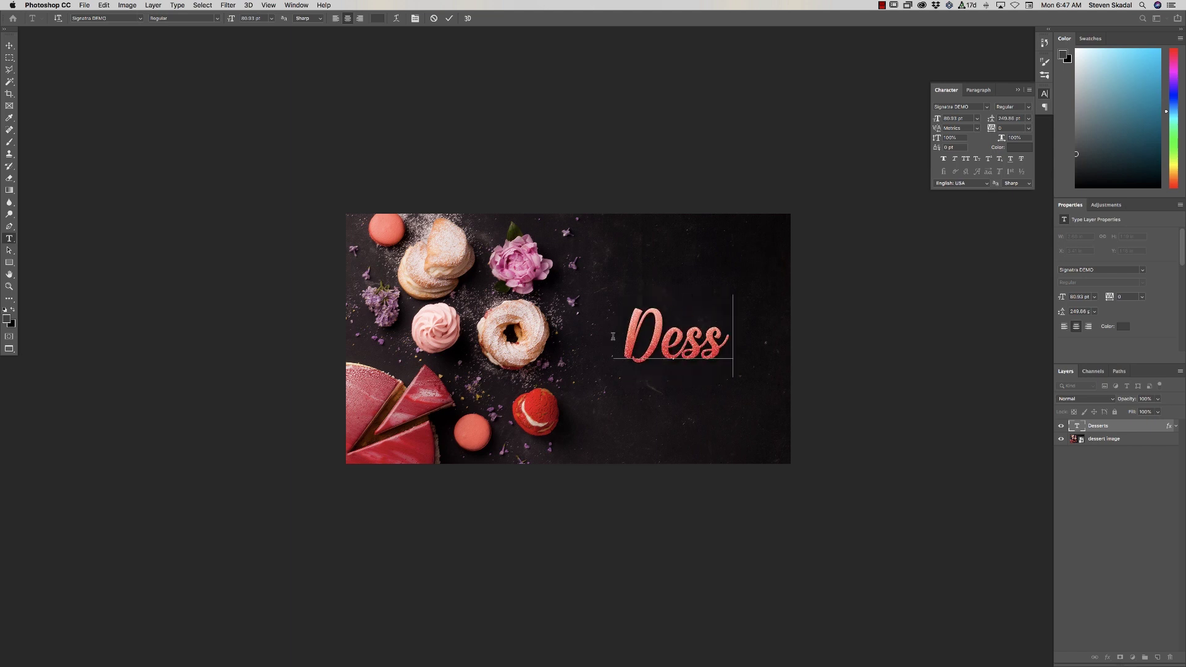
left_click(9, 45)
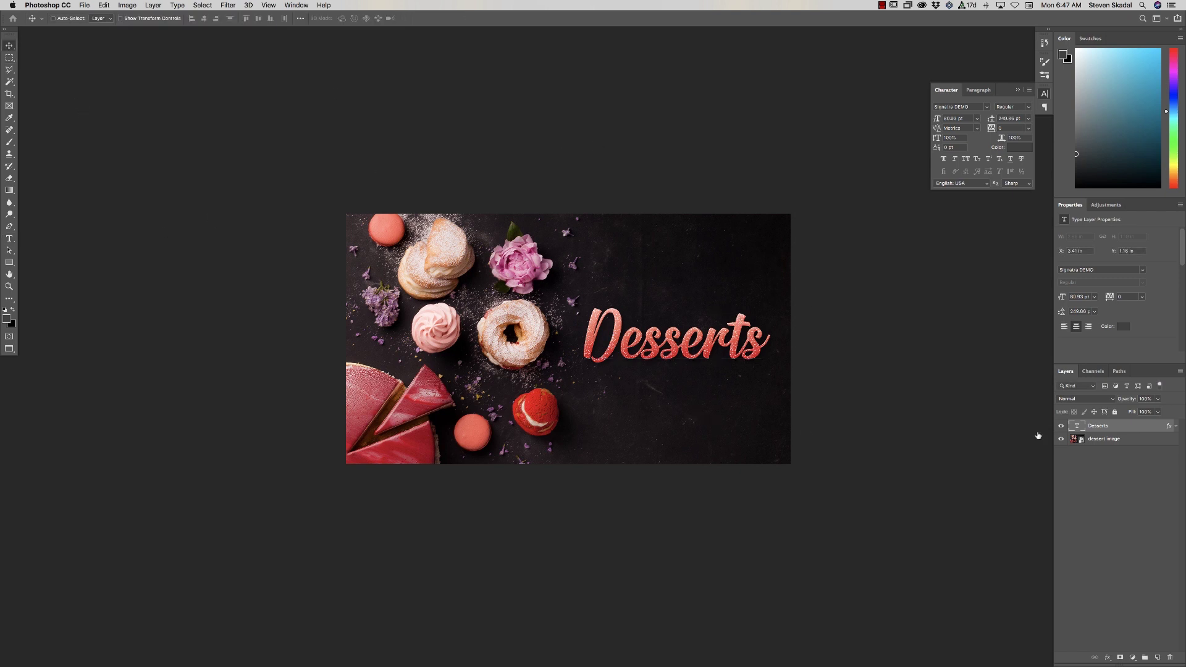
Warp the Desserts title with the horizontal Arc style at a bend of about +15% and apply the warp.
left_click(177, 5)
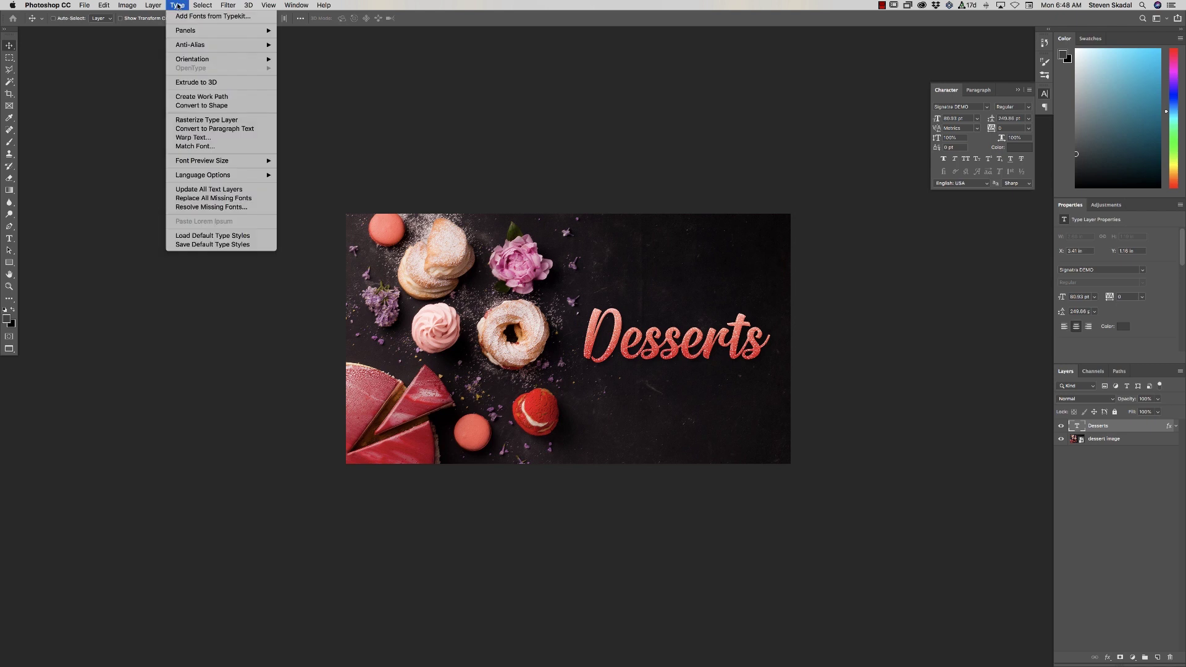
left_click(194, 138)
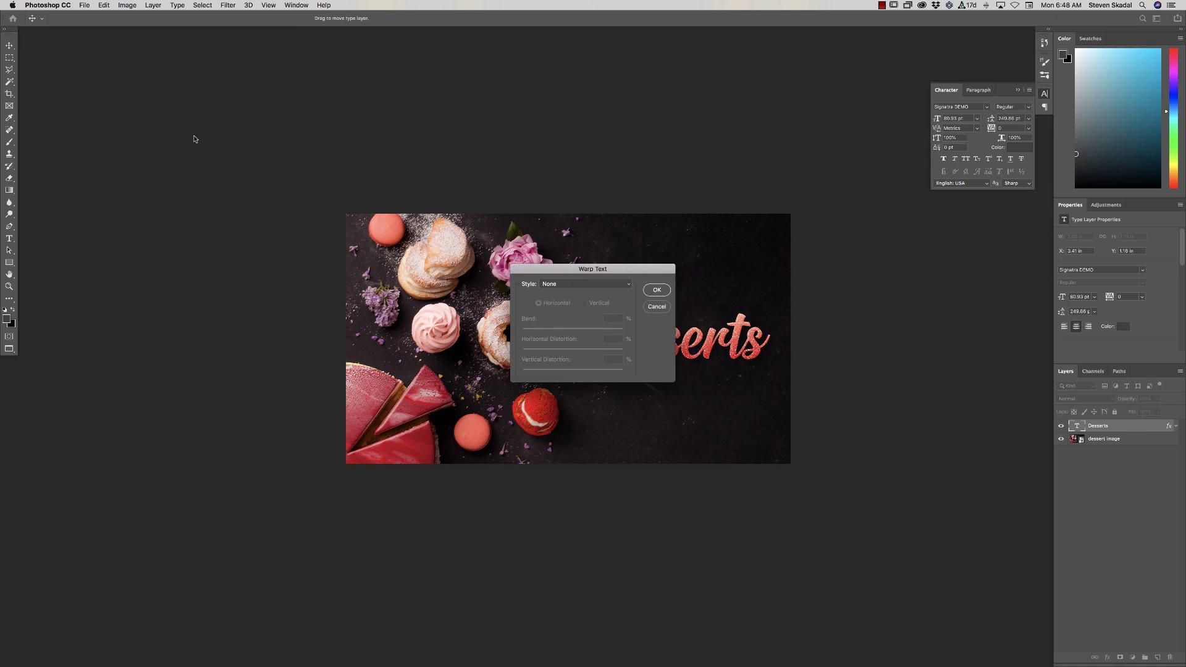
left_click_drag(658, 265, 926, 221)
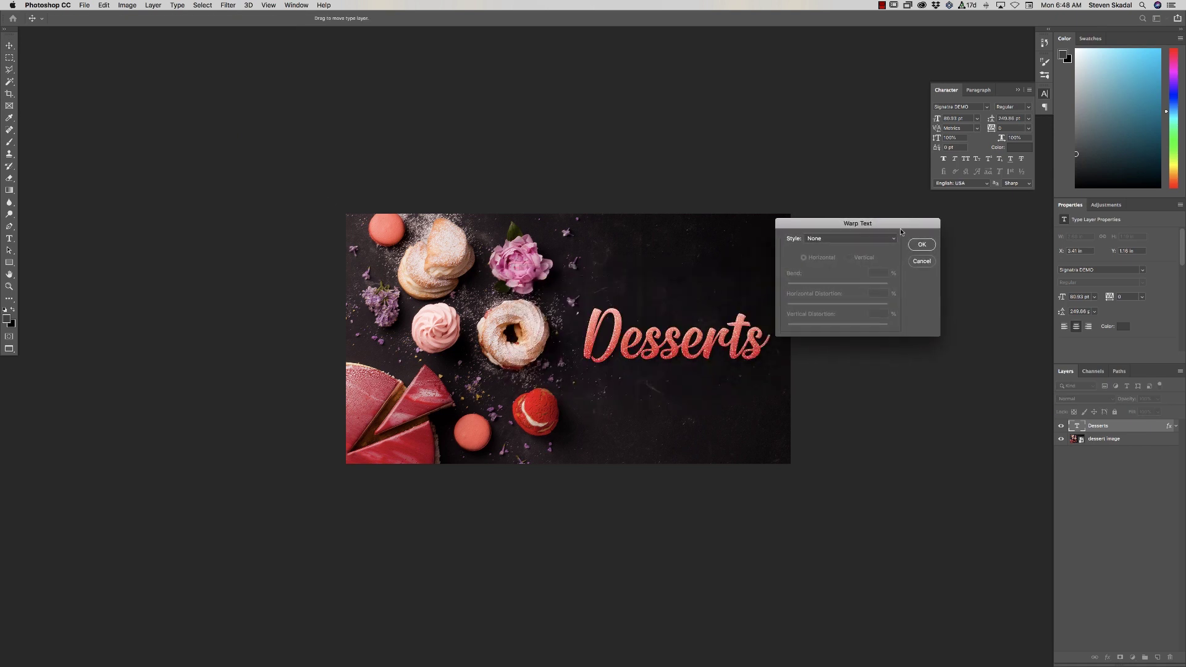
left_click(877, 238)
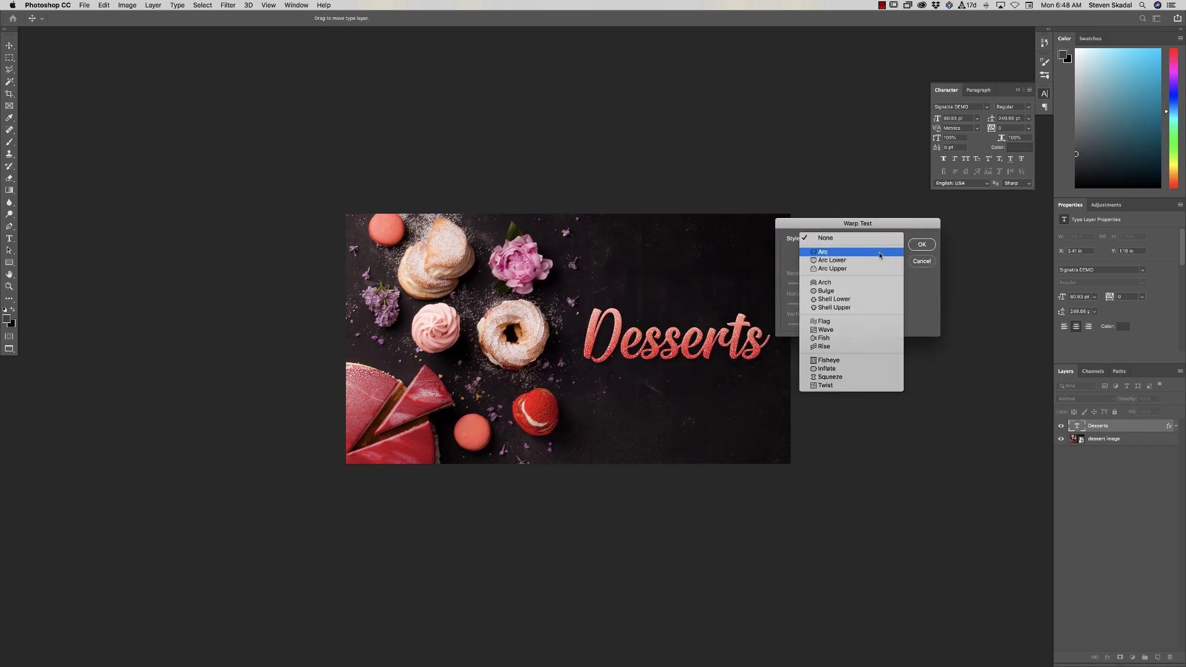
left_click(879, 253)
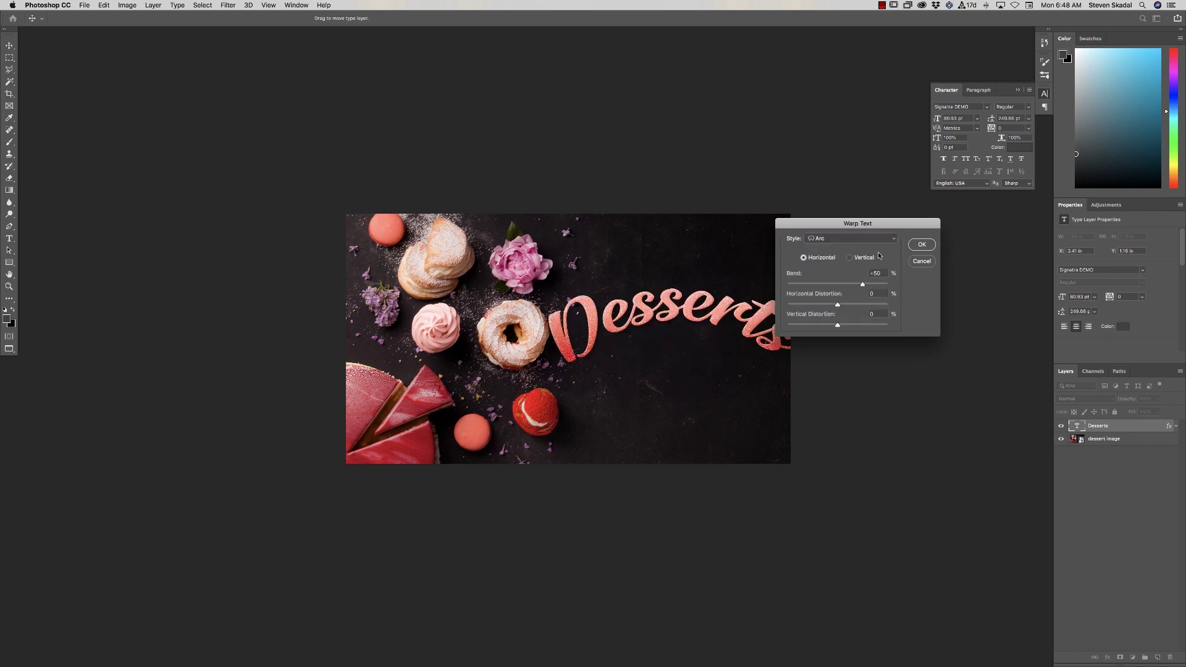
left_click_drag(855, 286, 844, 286)
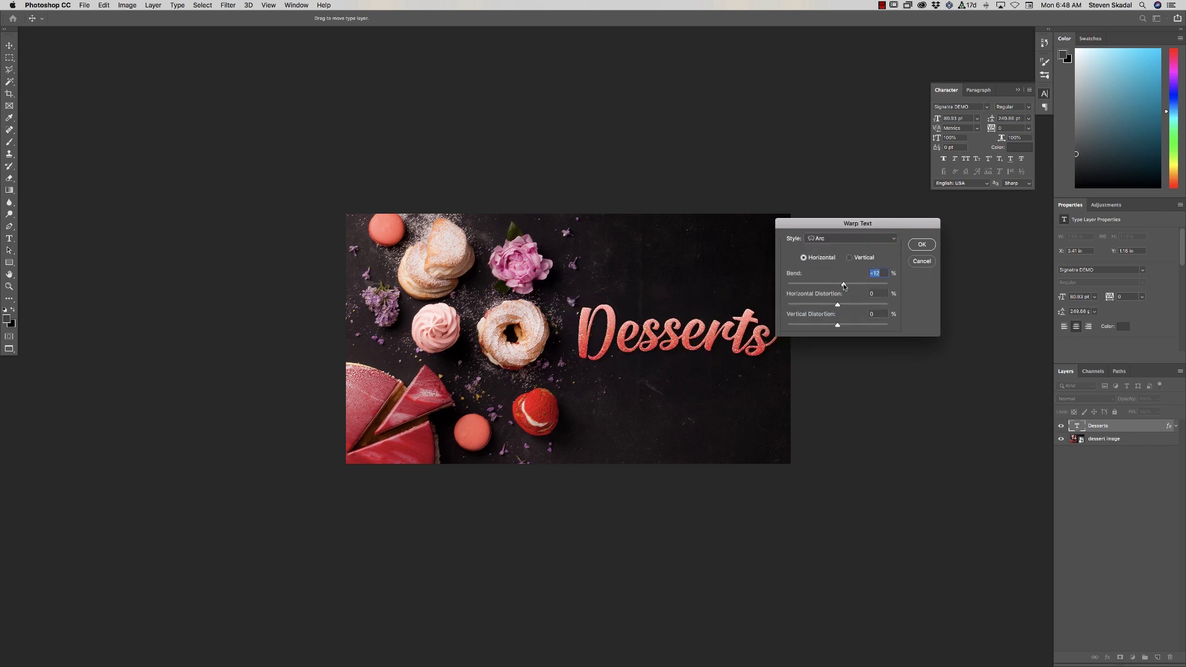
left_click_drag(829, 233, 871, 246)
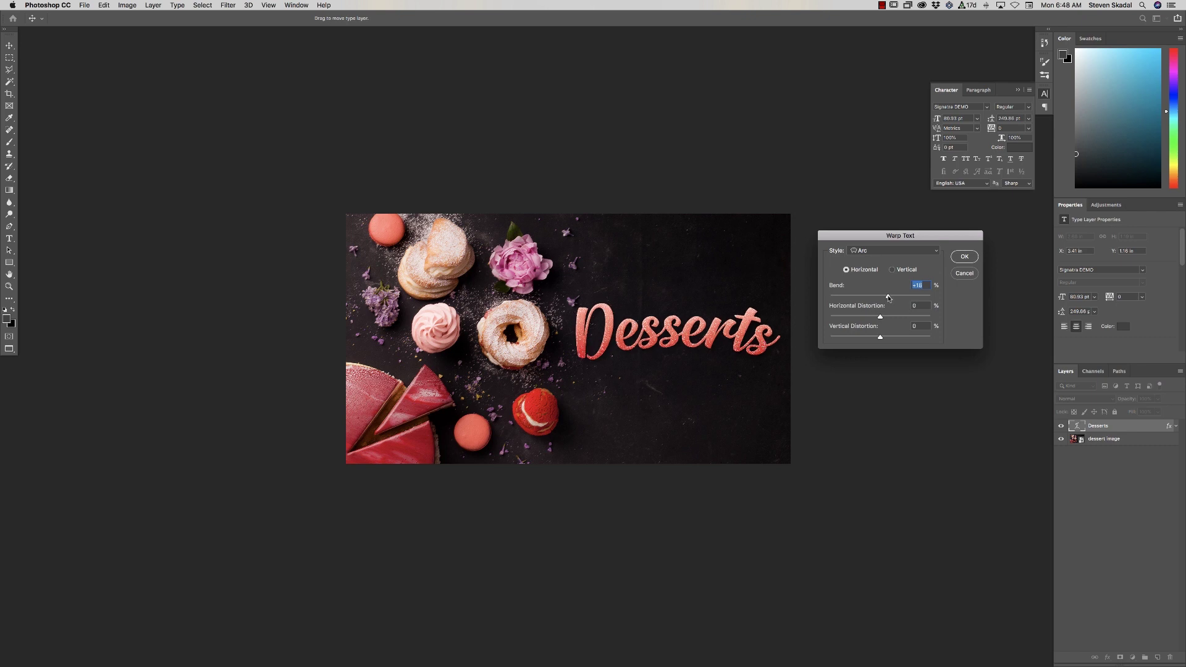
left_click_drag(887, 297, 889, 298)
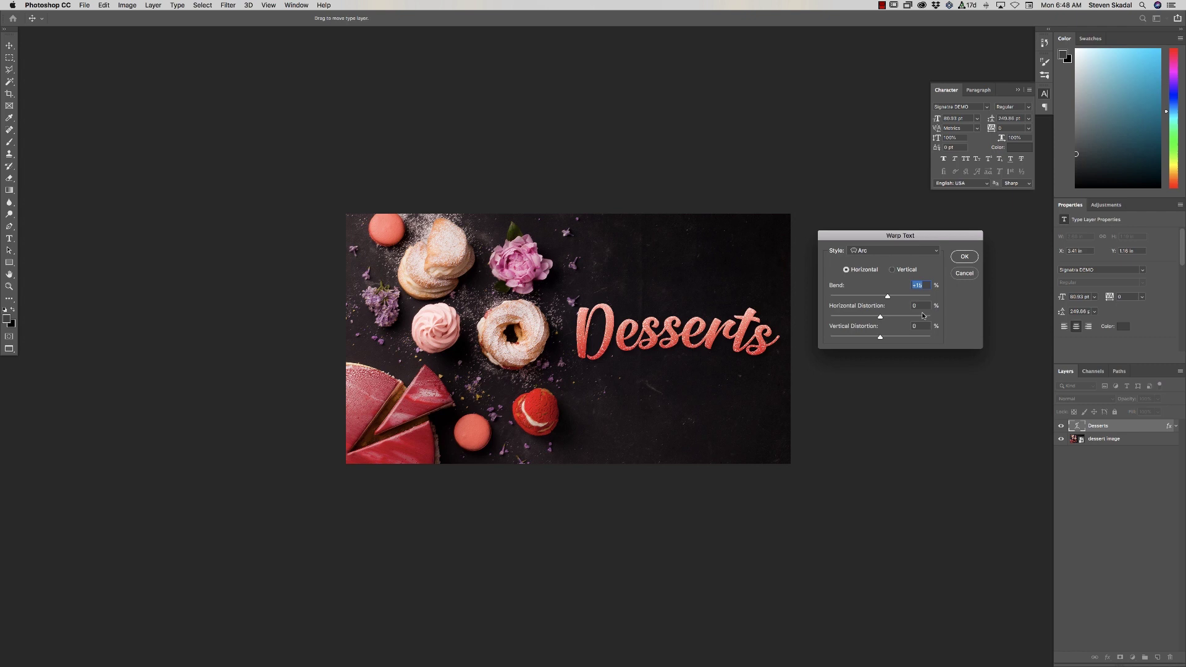
left_click(969, 262)
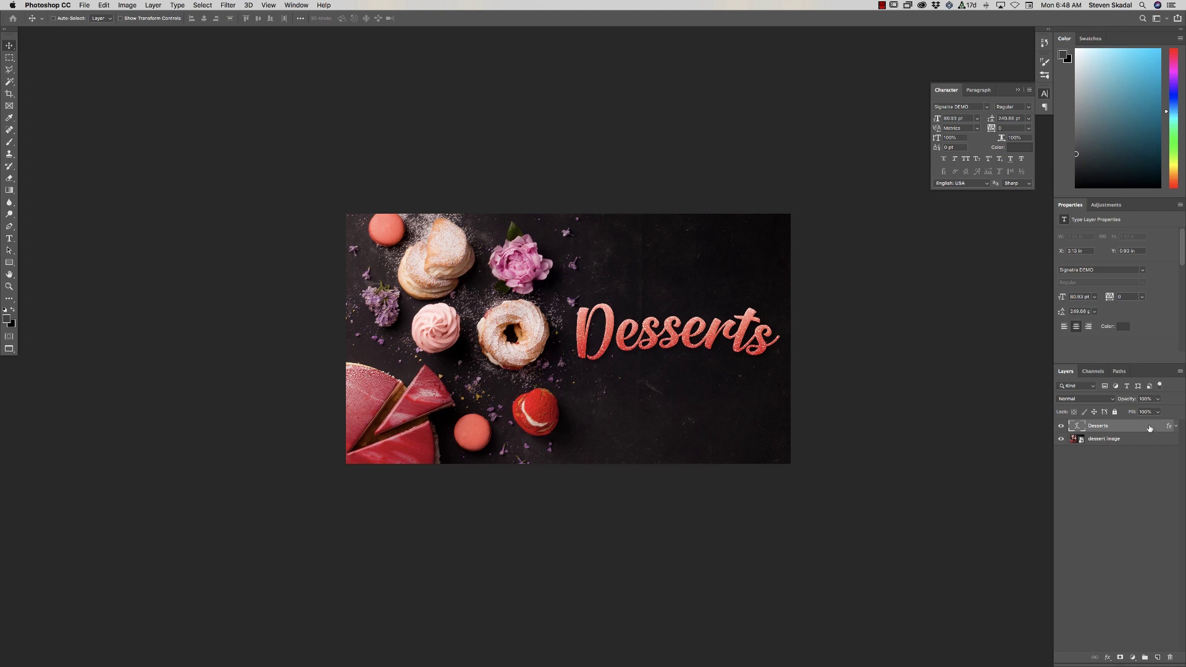
left_click(9, 236)
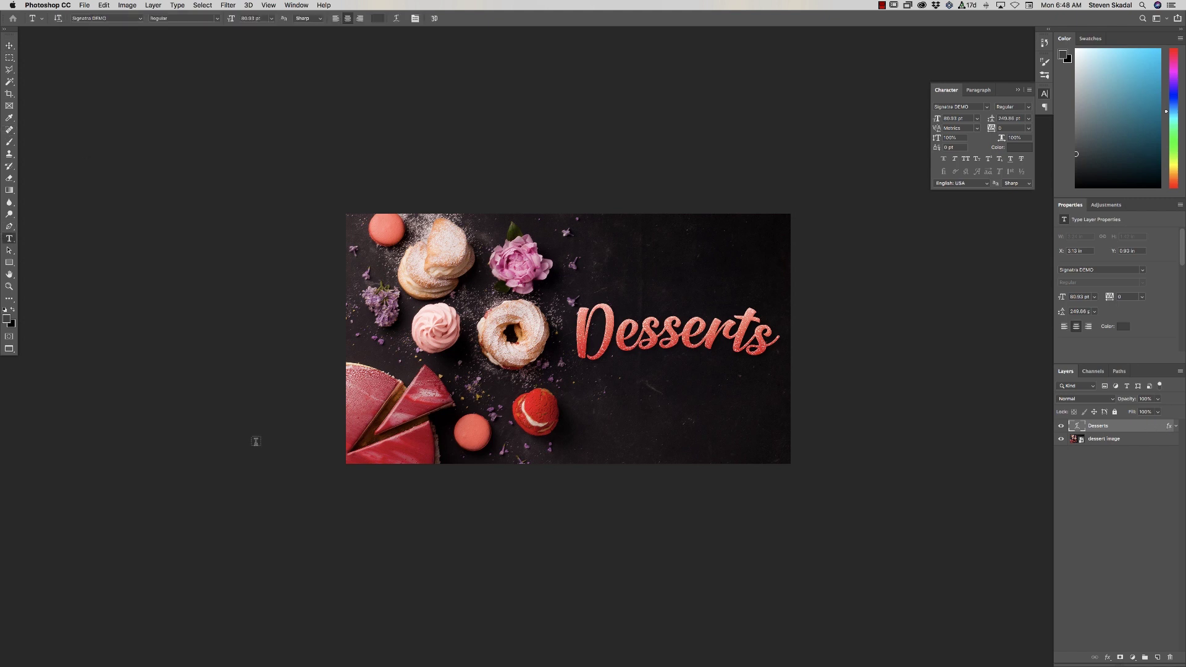
left_click(655, 286)
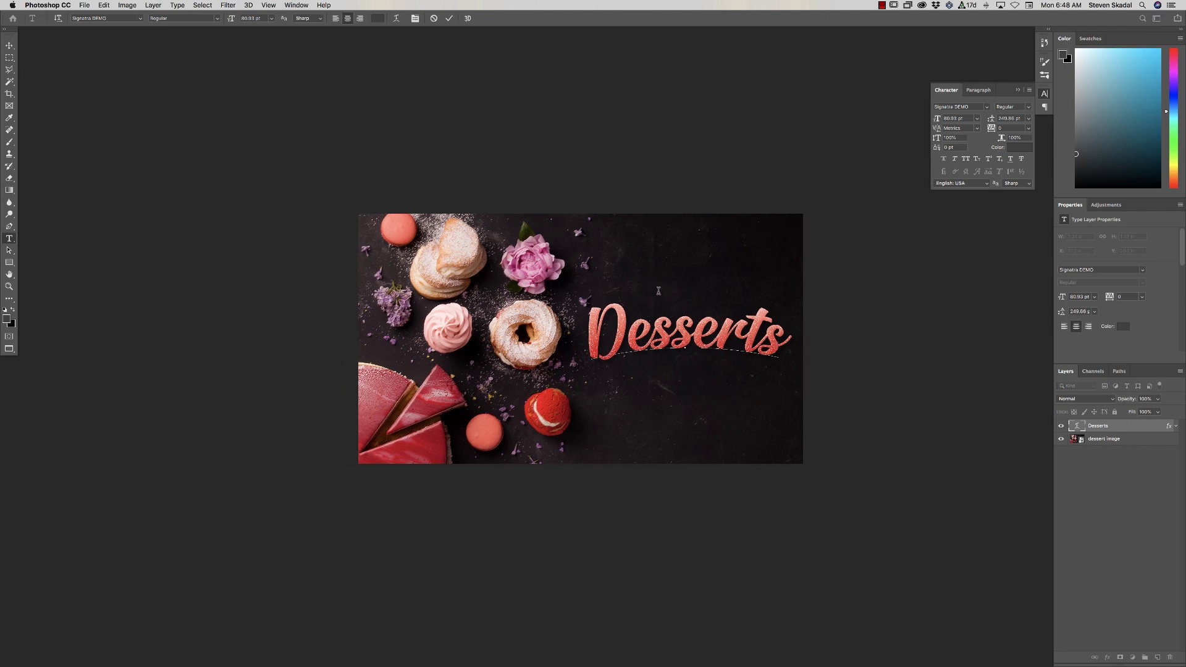
left_click(9, 46)
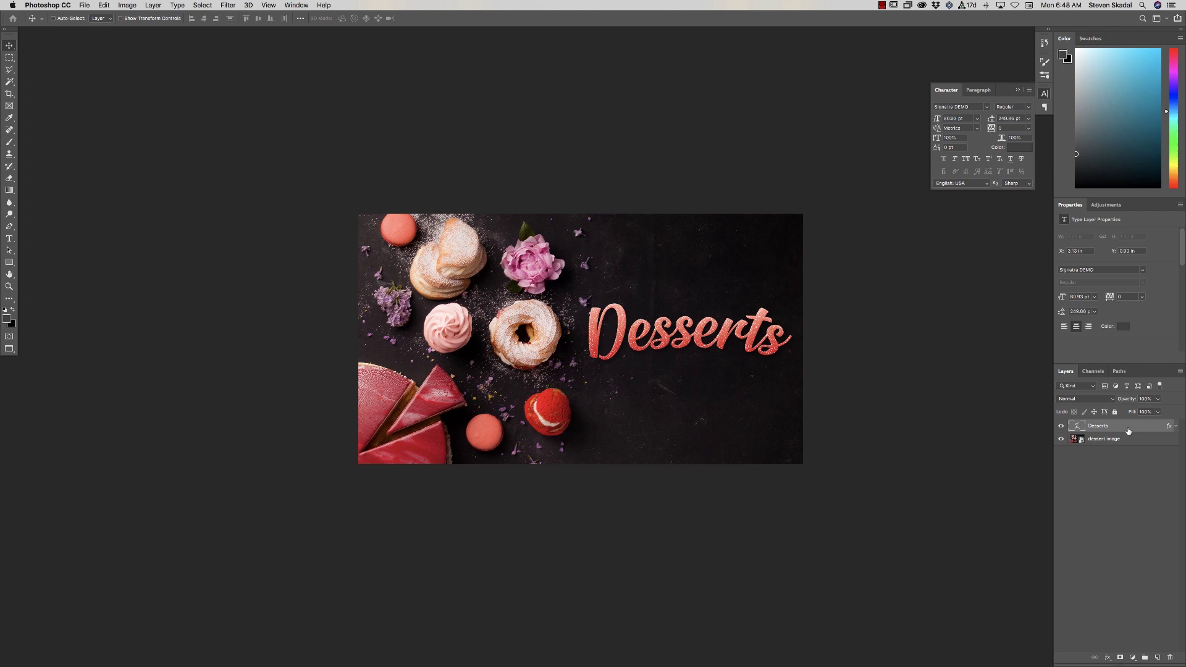
Lock the Desserts layer and add a separate text layer reading "Sweet" above the title.
left_click(1114, 412)
left_click(9, 238)
left_click(650, 274)
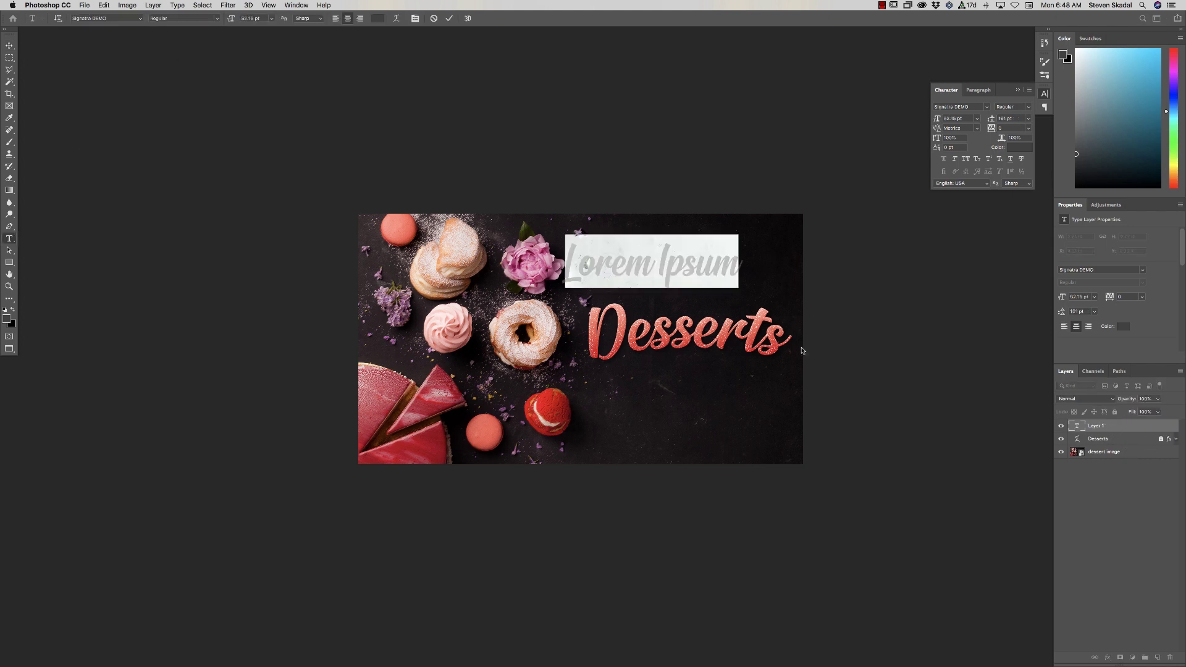
key("BackSpace")
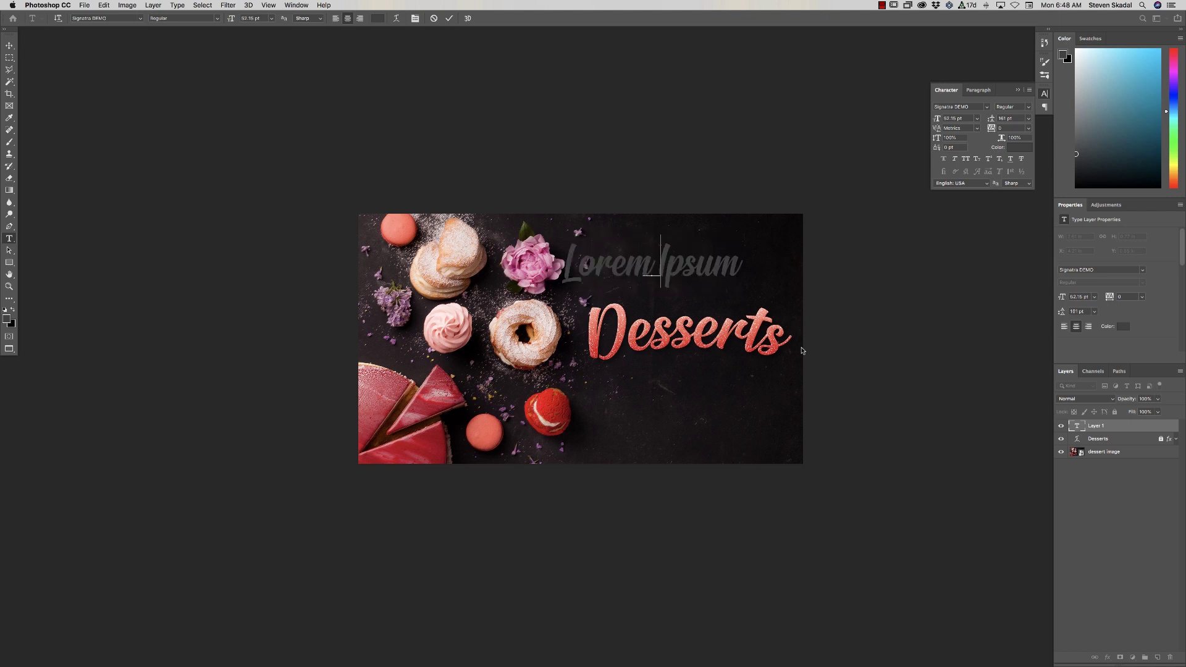
type("Sweet")
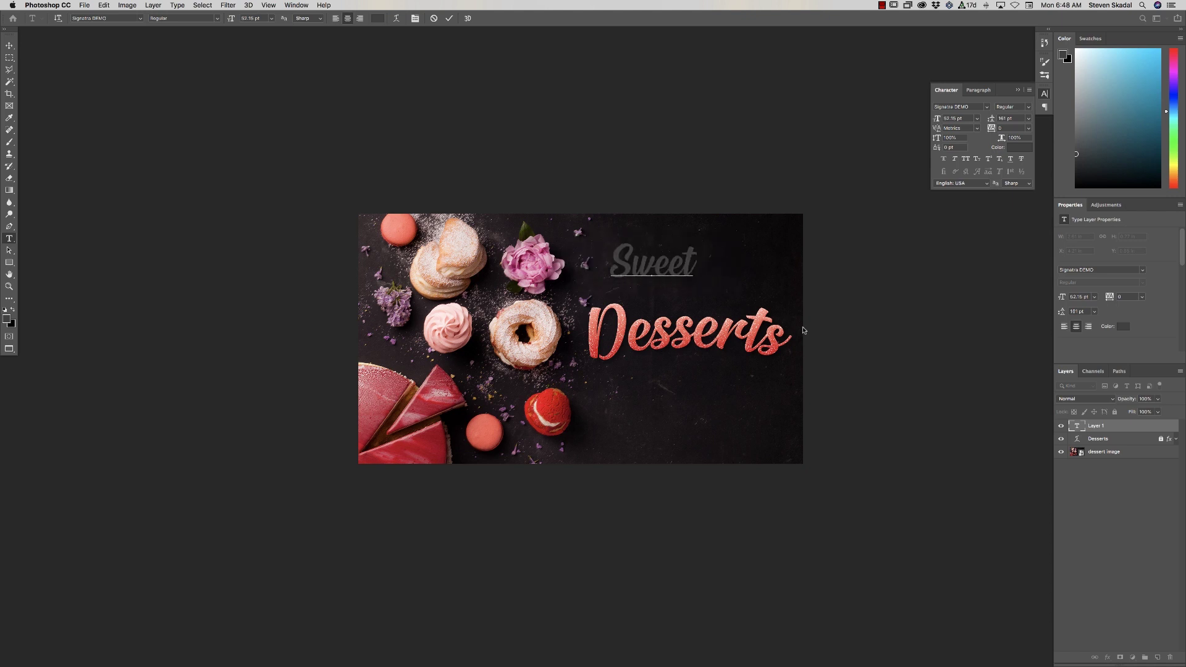
Set the new "Sweet" text in the coffee+tea demo font with All Caps.
key("super+a")
left_click(947, 107)
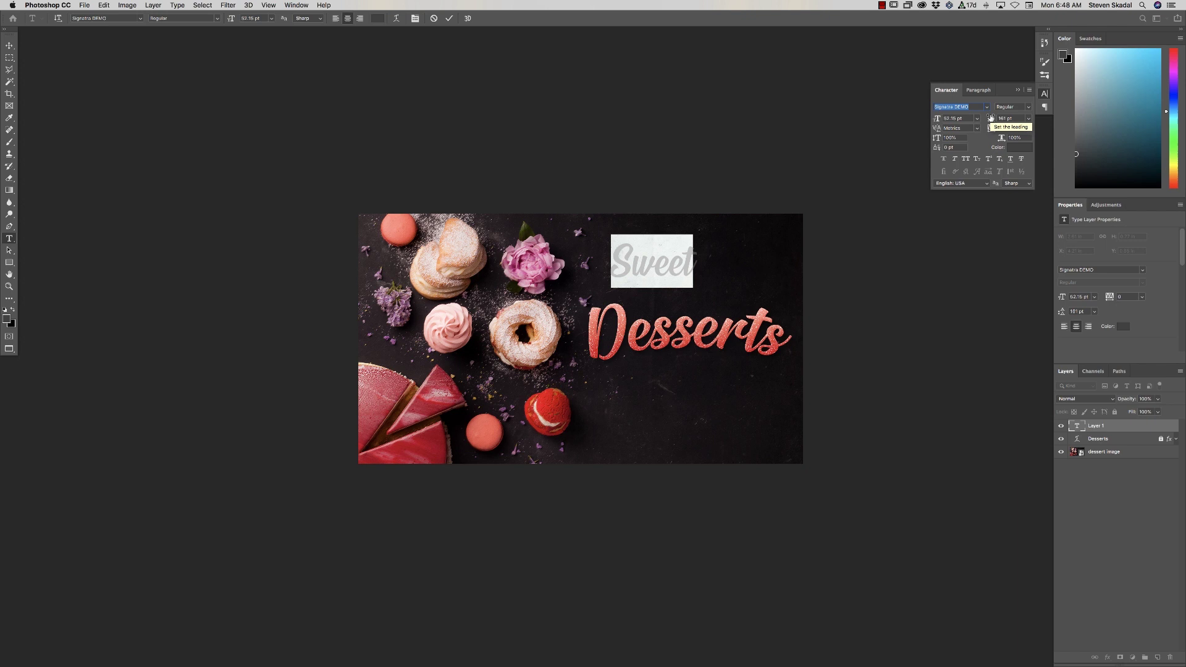
type("coffee+tea demo")
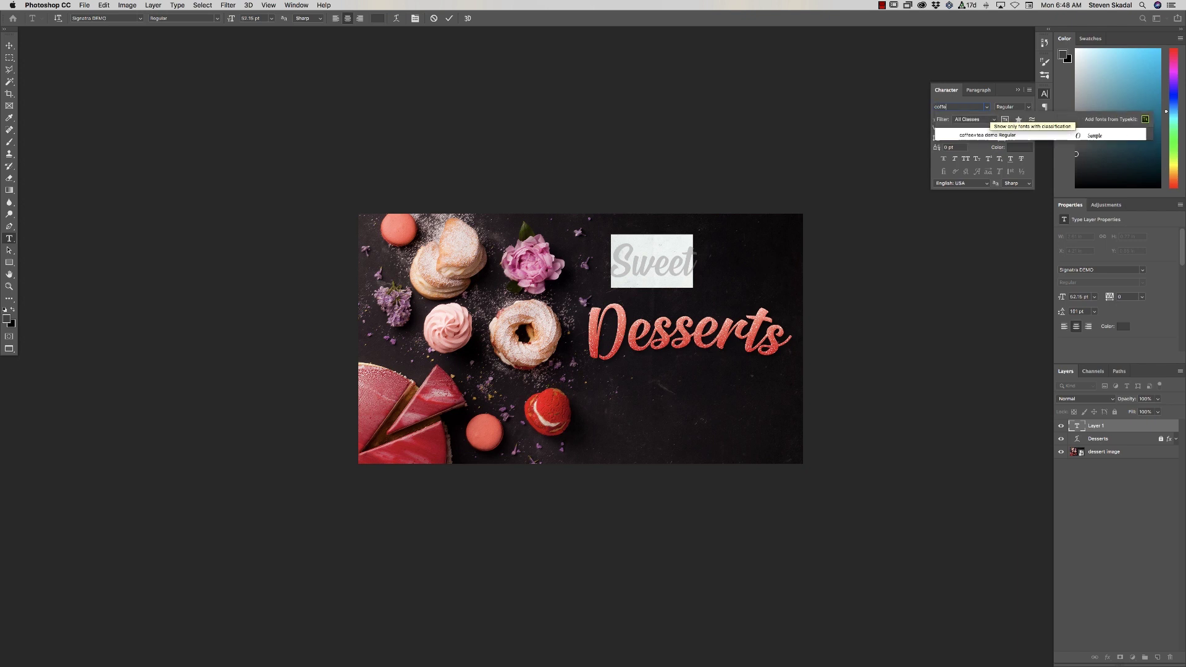
left_click(976, 136)
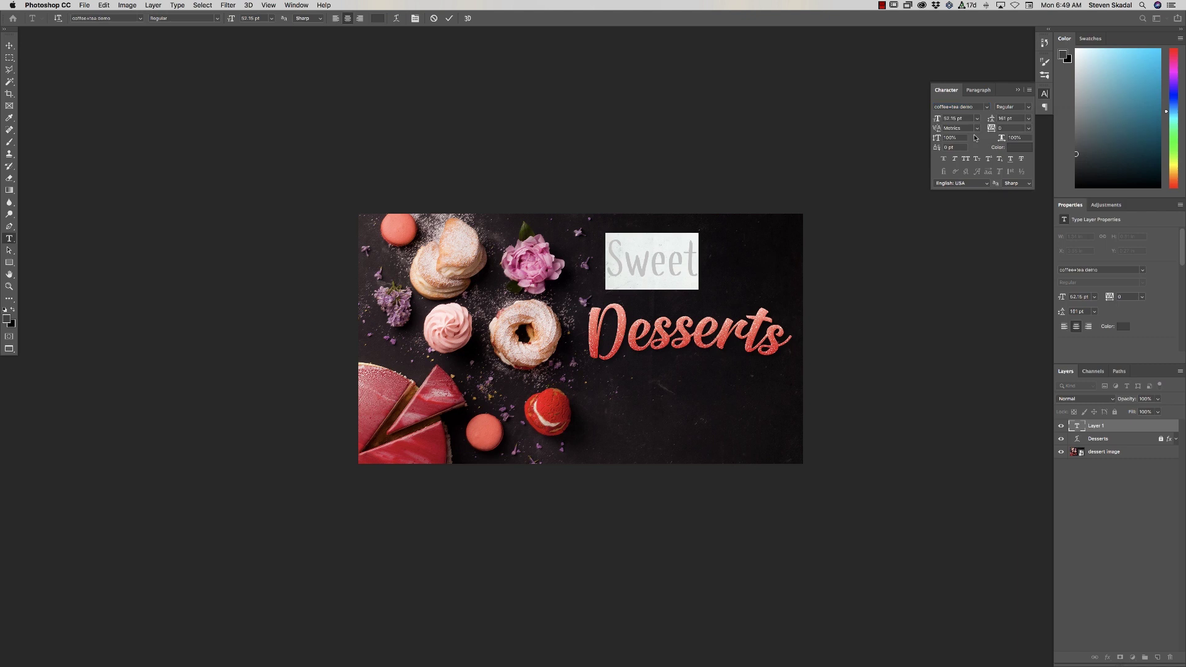
left_click(967, 160)
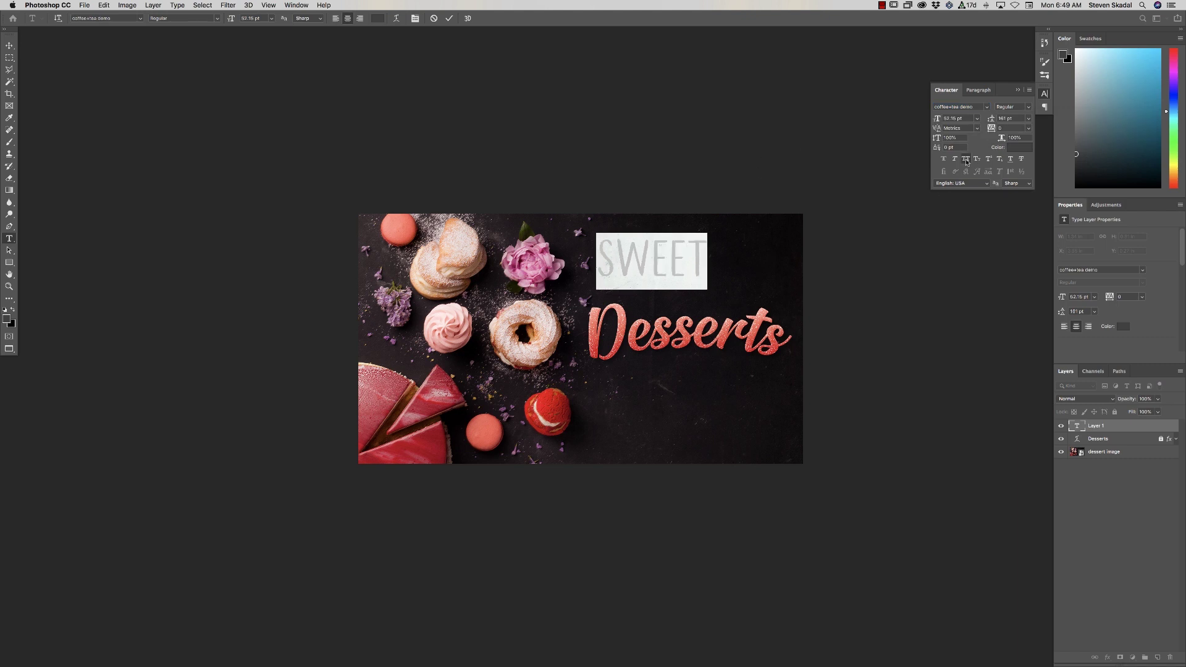
Move the SWEET text closer above the Desserts title and scale it down around its center to about 39 pt.
left_click(10, 46)
left_click_drag(669, 270, 689, 283)
key("super+t")
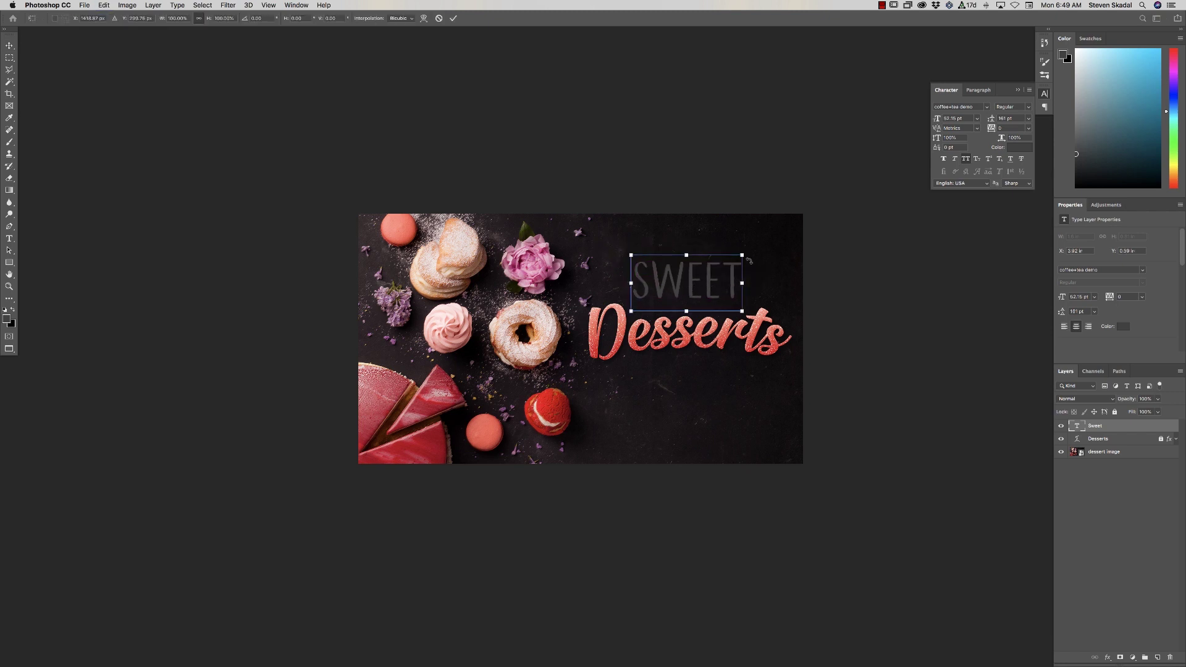
left_click_drag(742, 255, 697, 284)
key("Return")
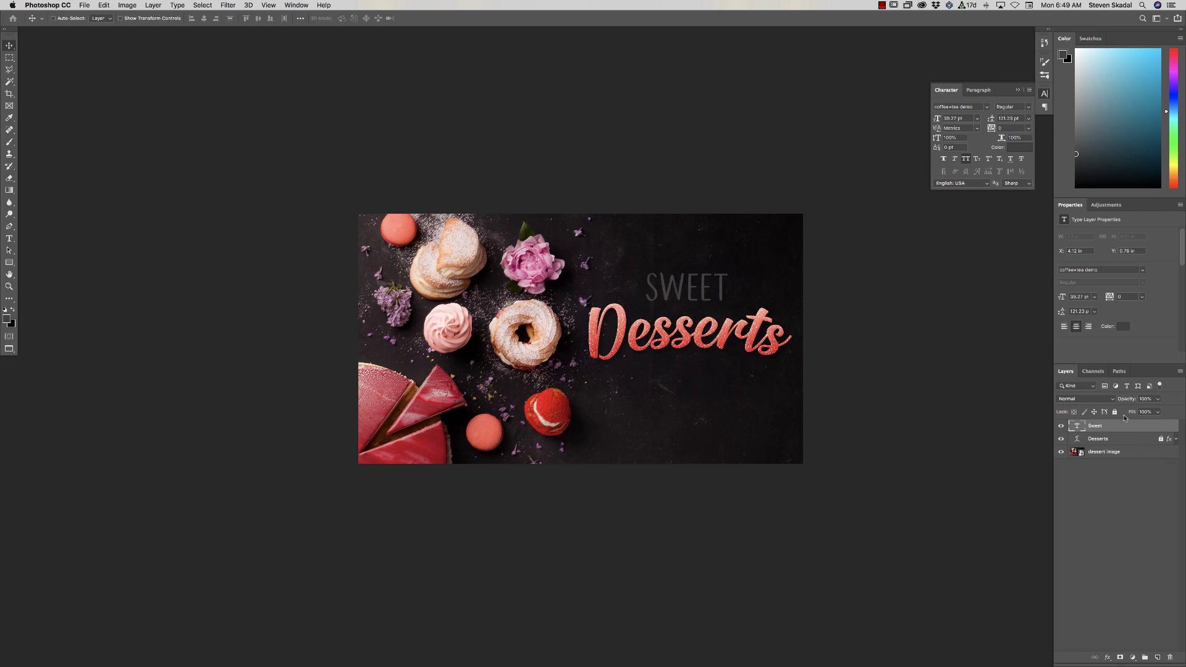
Copy the Desserts layer's effects onto the Sweet layer and nudge the SWEET text slightly on the photo.
left_click(1150, 439)
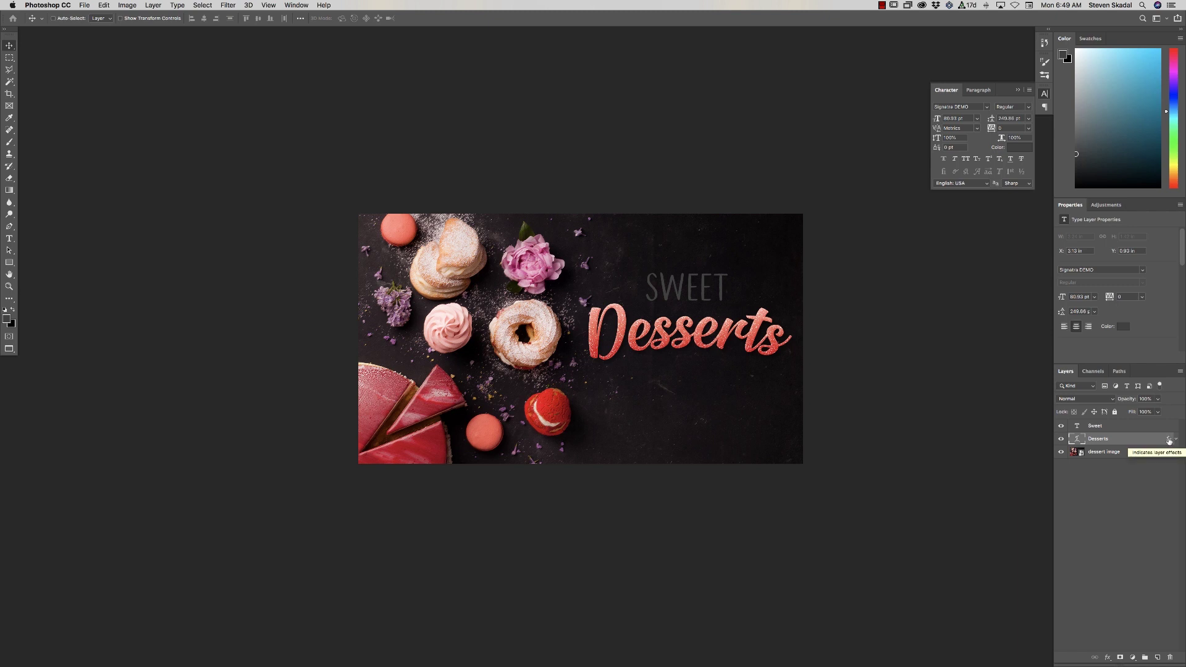
left_click_drag(1168, 441, 1169, 426)
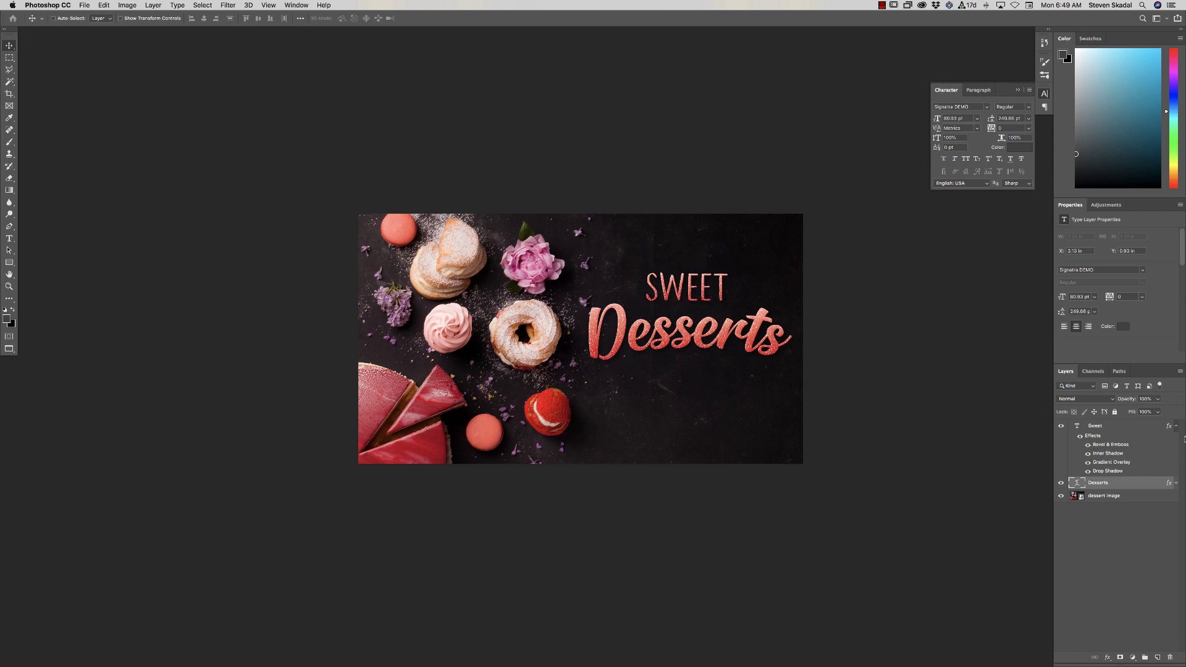
left_click(1090, 438)
left_click(1175, 426)
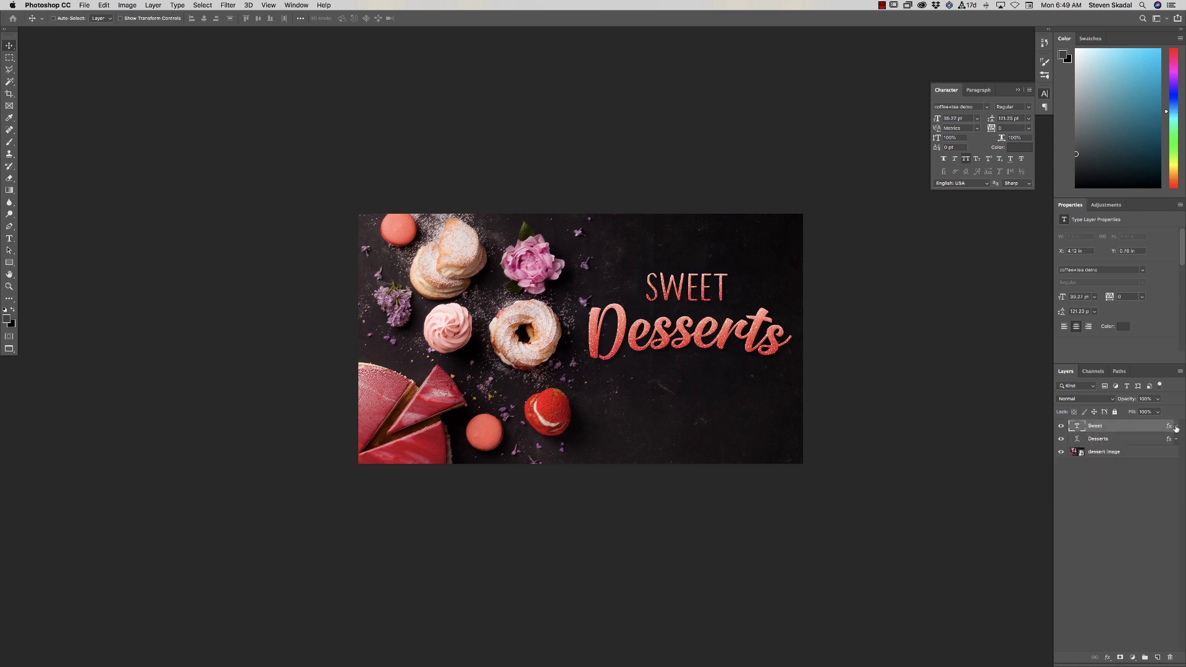
left_click_drag(703, 303, 700, 303)
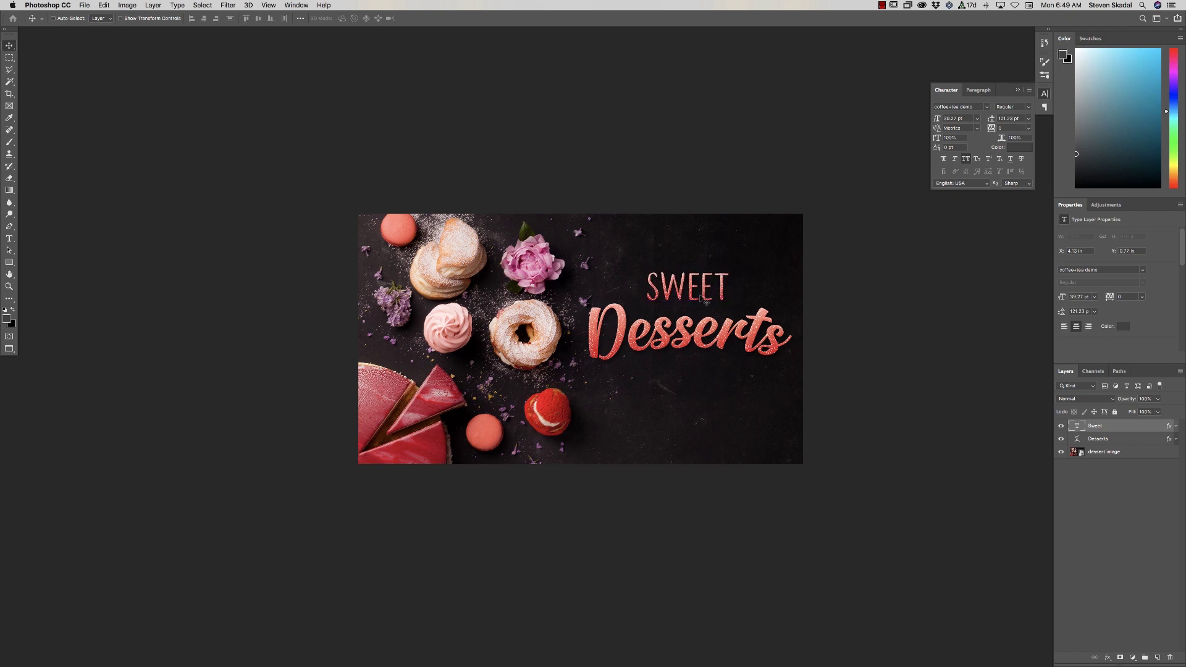
Edit the Sweet layer's gradient overlay and recolor the first gradient stop from pink to a pale aqua.
double_click(1150, 430)
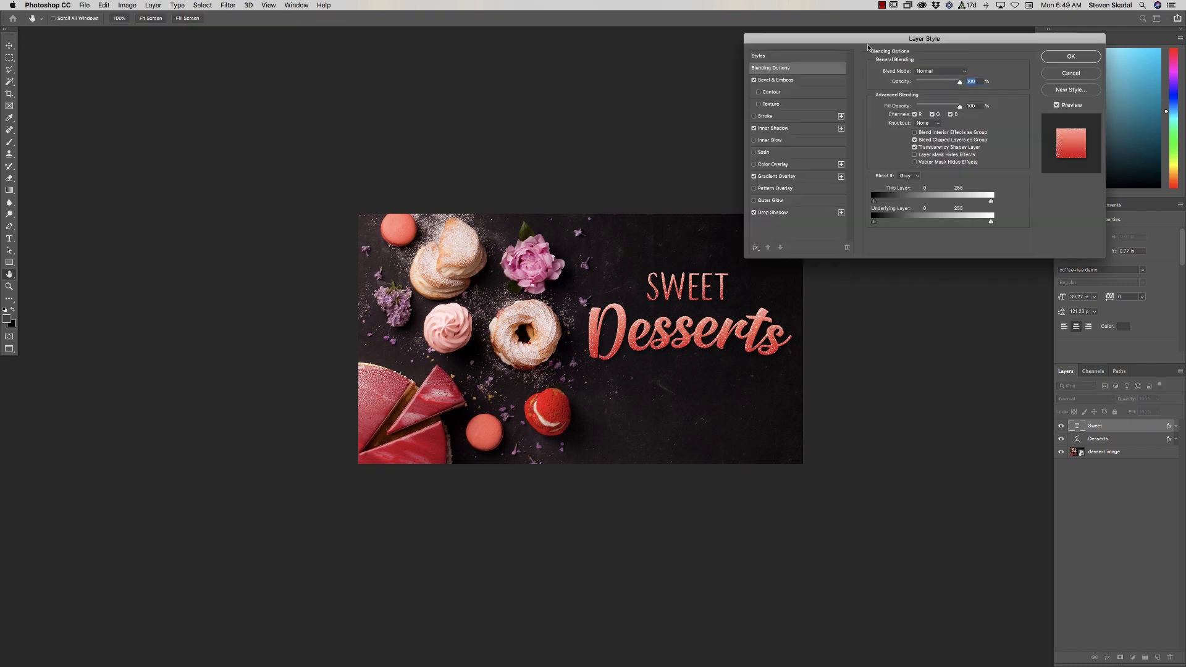
left_click(804, 179)
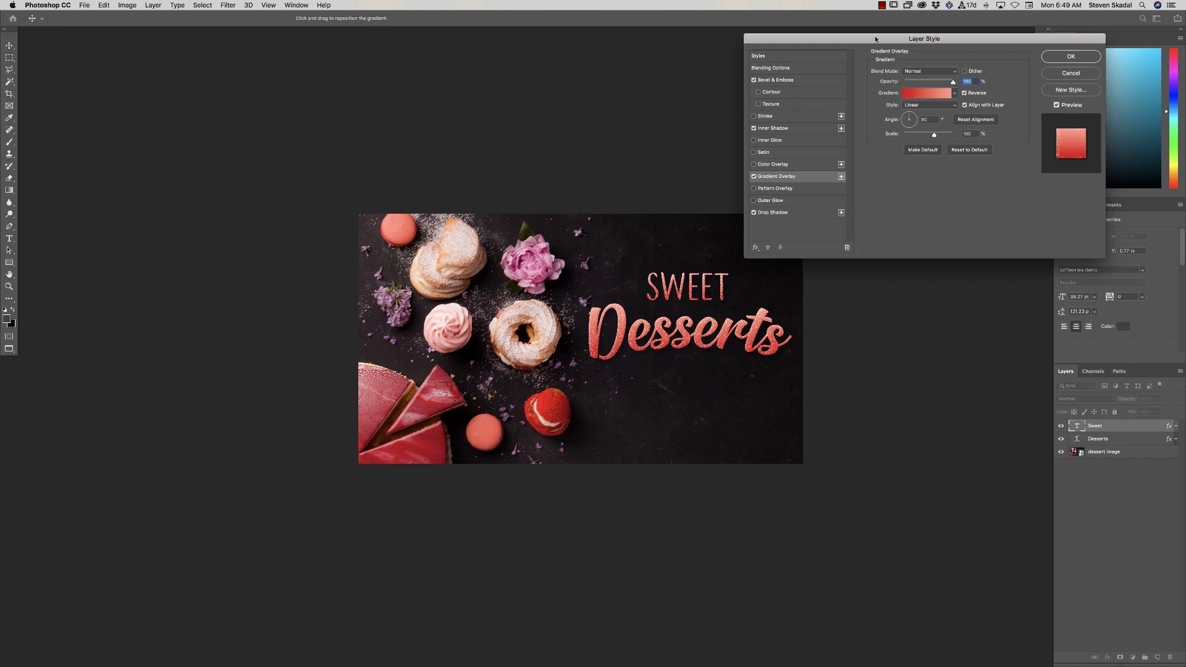
left_click_drag(876, 39, 892, 32)
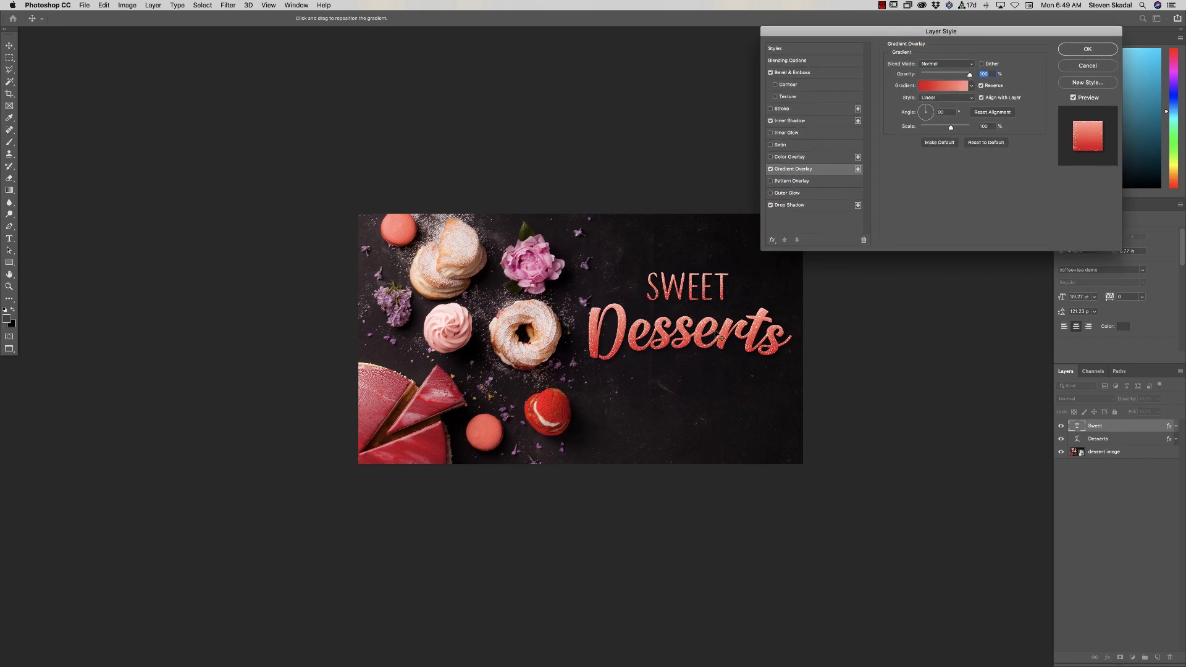
left_click(957, 87)
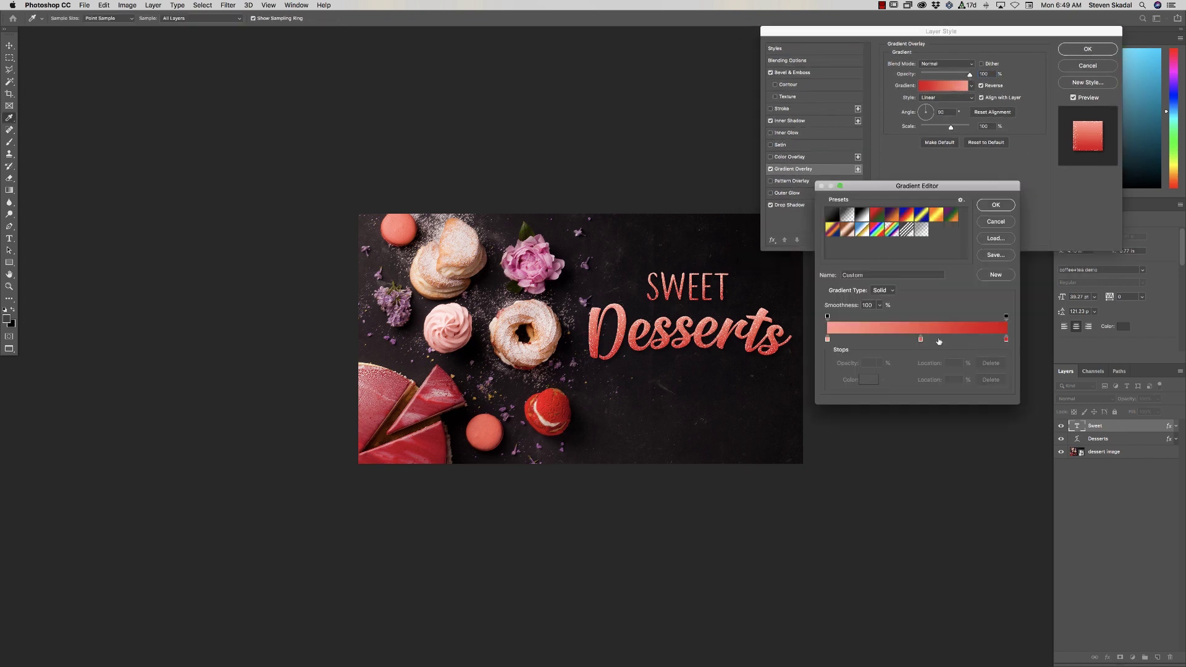
double_click(827, 339)
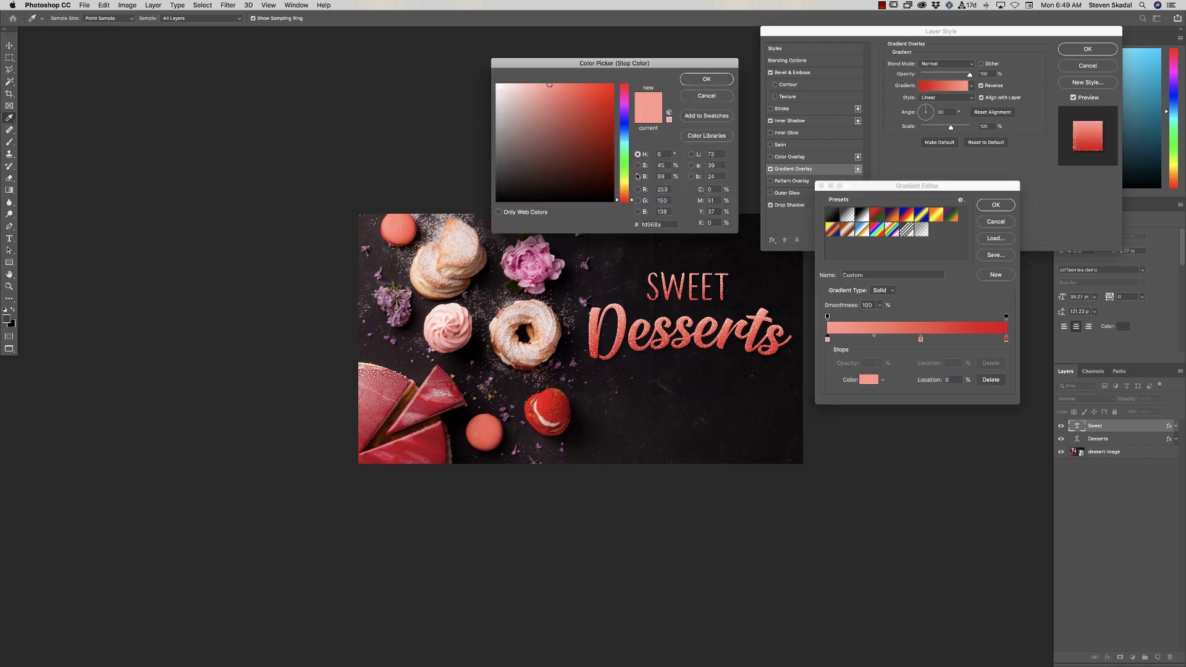
left_click_drag(624, 155, 626, 147)
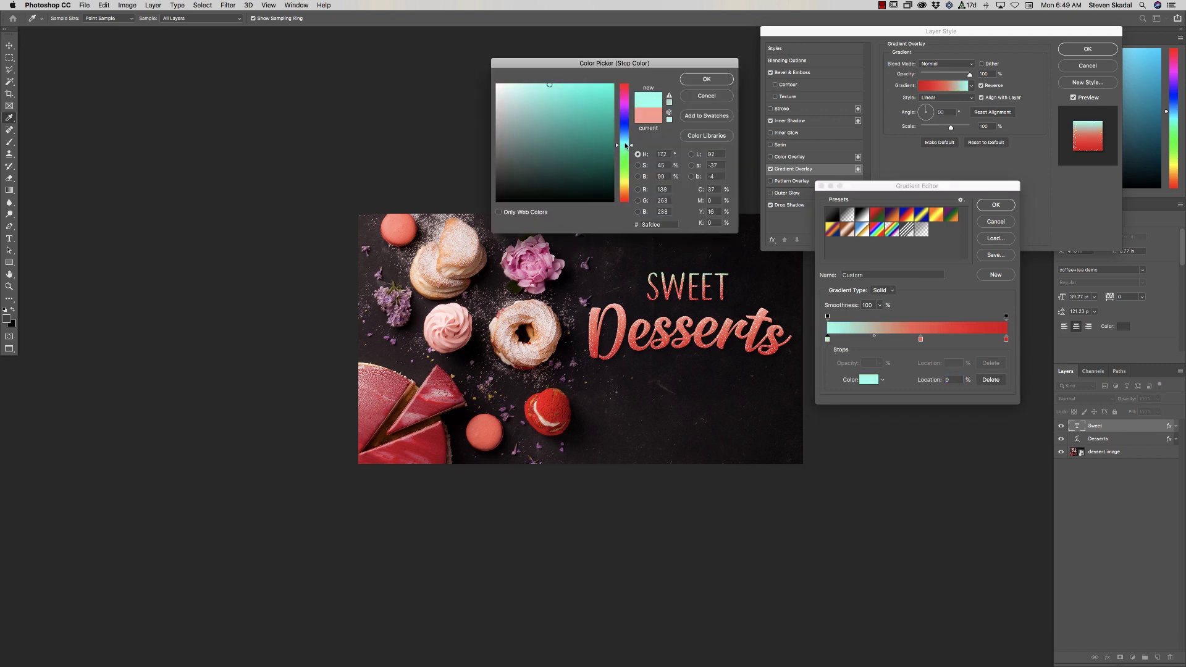
left_click(706, 79)
Recolor the middle stop of the Sweet layer's gradient to bright blue #22aff0.
double_click(921, 339)
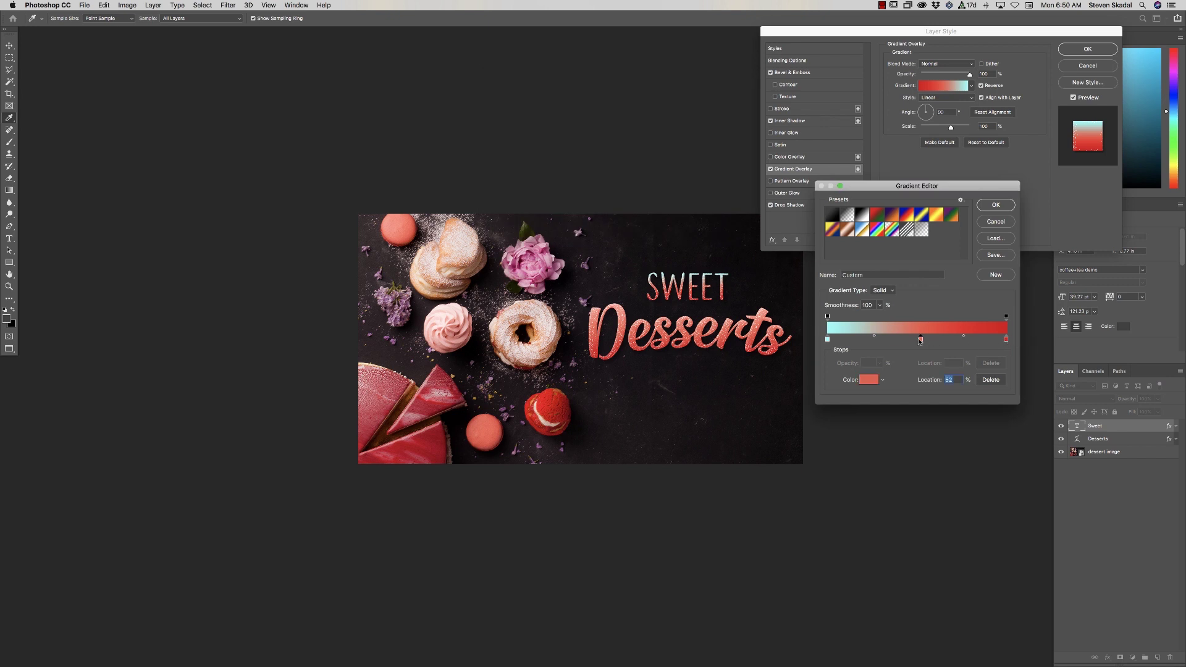
left_click_drag(626, 141, 624, 138)
left_click_drag(592, 96, 597, 90)
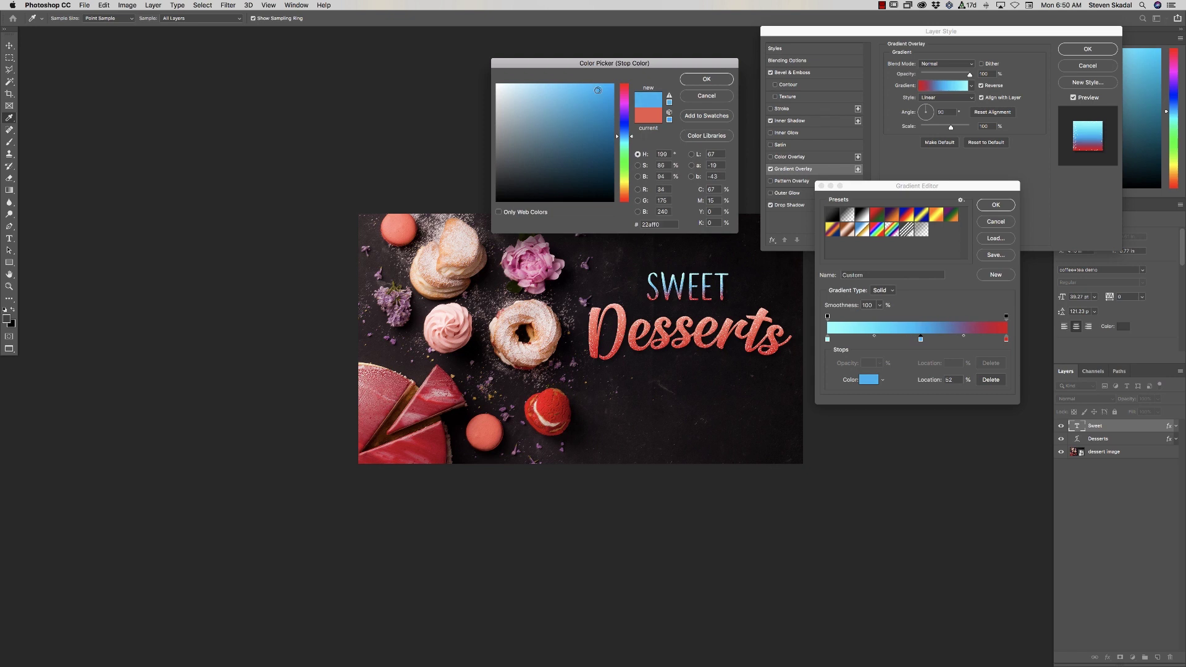
left_click(706, 79)
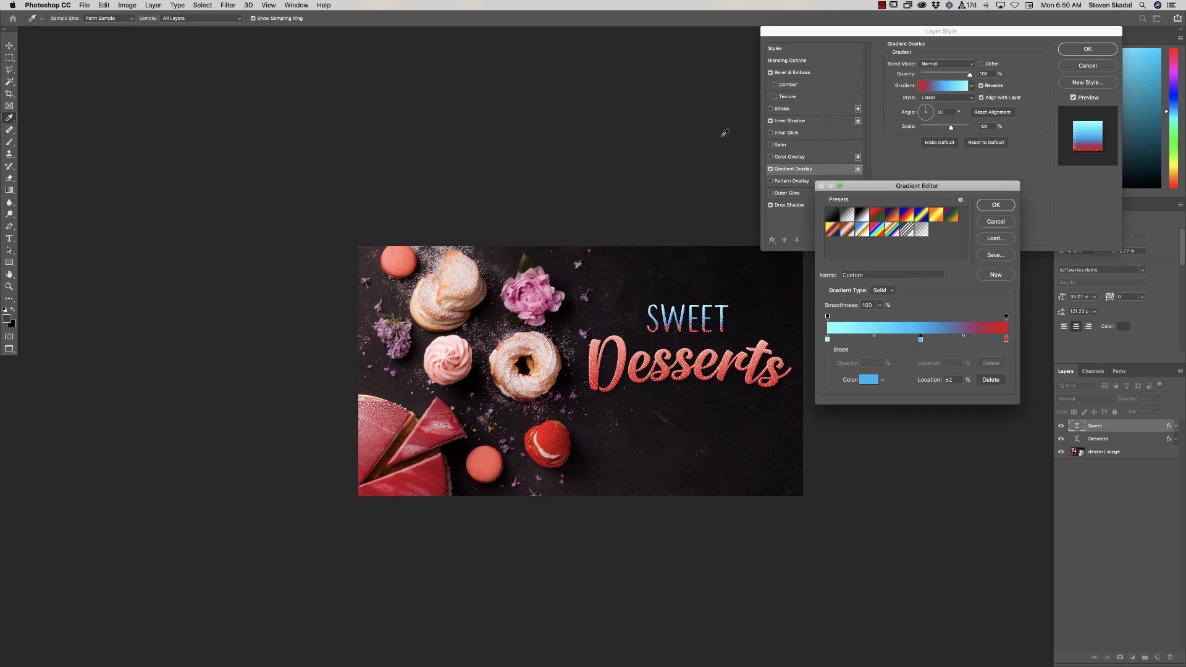
Recolor the end stop of the Sweet layer's gradient to a muted dark blue, #485ebb.
double_click(1006, 339)
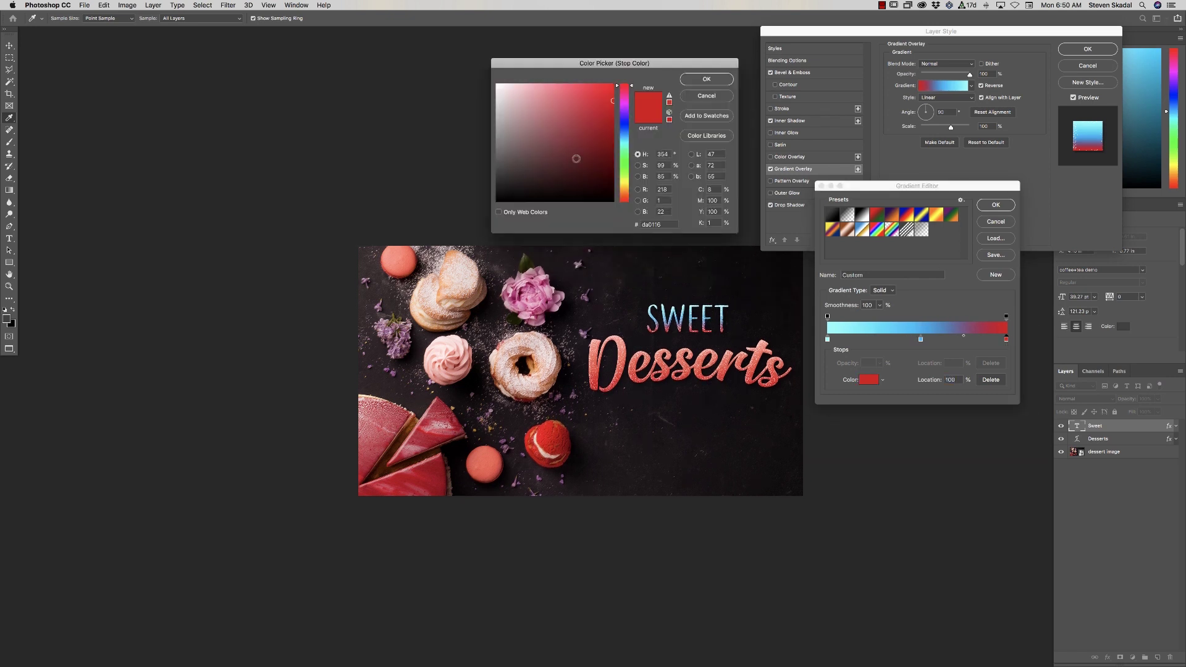
left_click(624, 127)
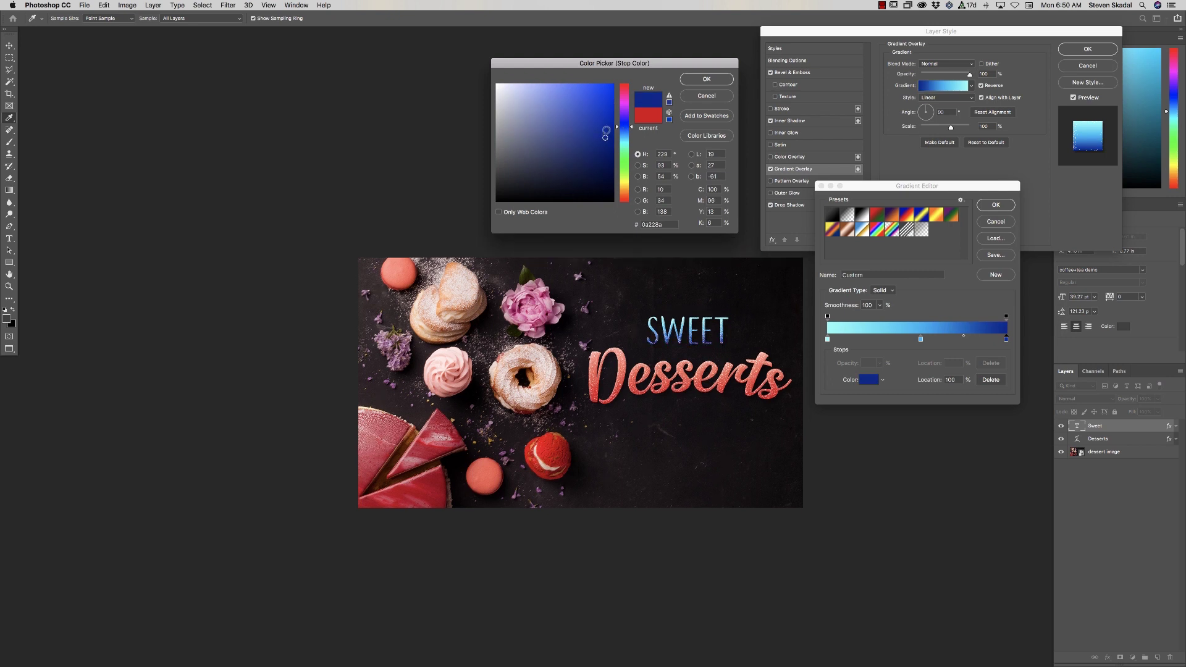
left_click(569, 117)
left_click_drag(568, 117, 568, 114)
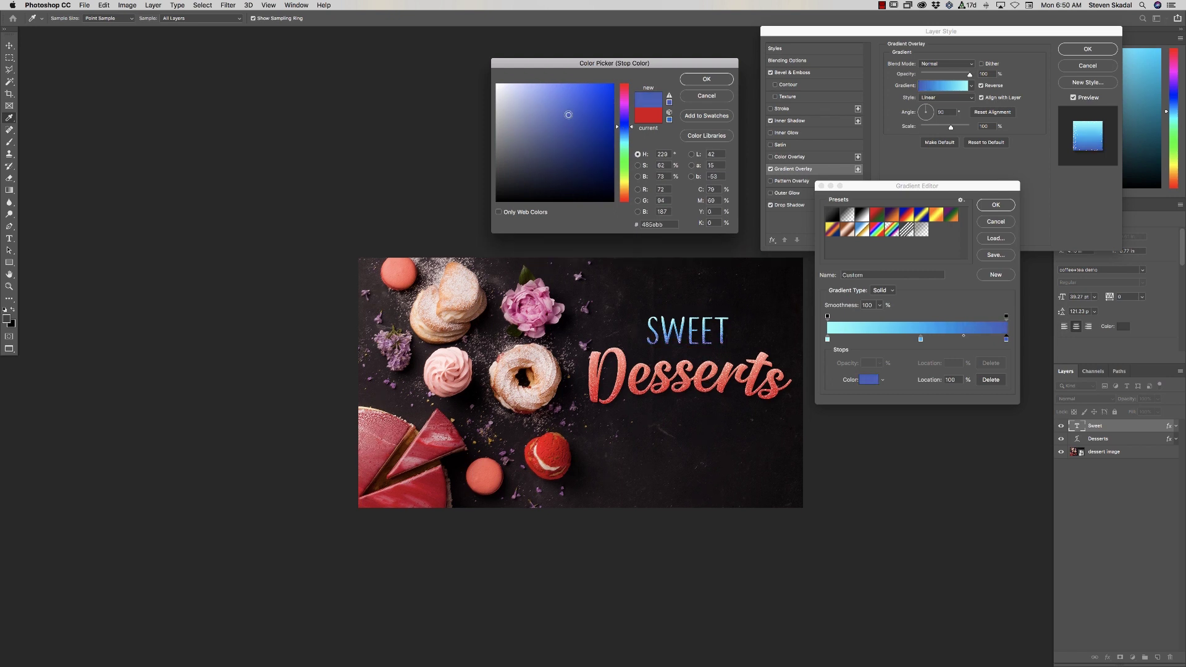
left_click(720, 81)
Deepen the gradient's pale aqua first stop to a stronger sky blue and apply the layer style to the Sweet layer.
left_click(828, 339)
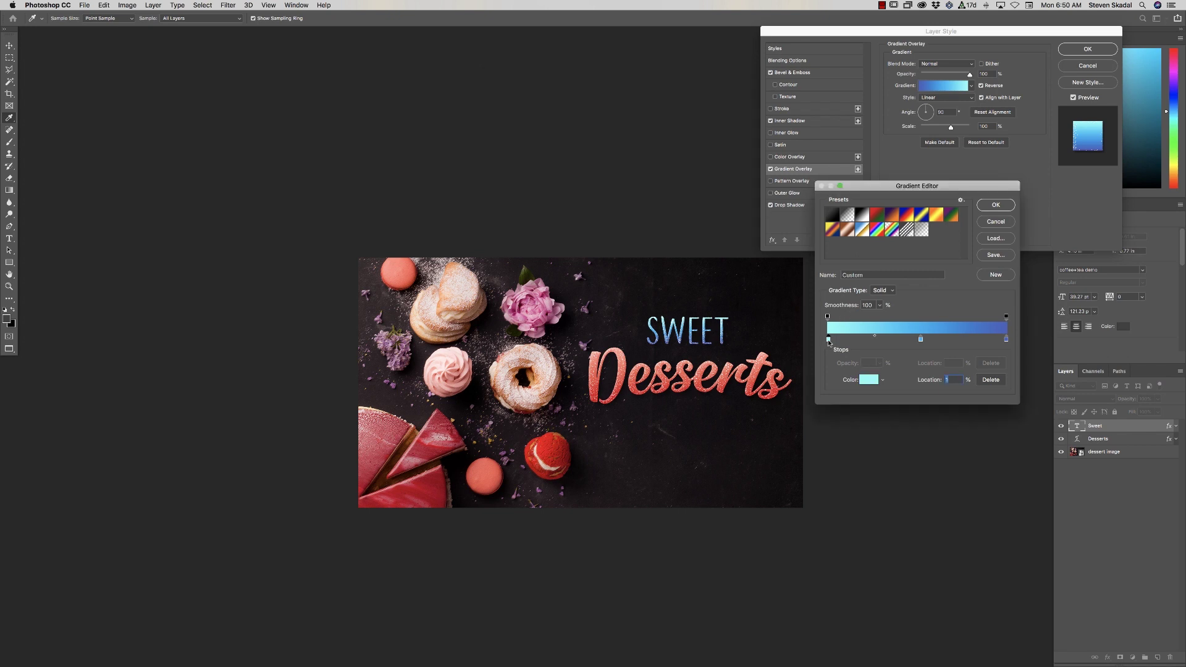
double_click(828, 340)
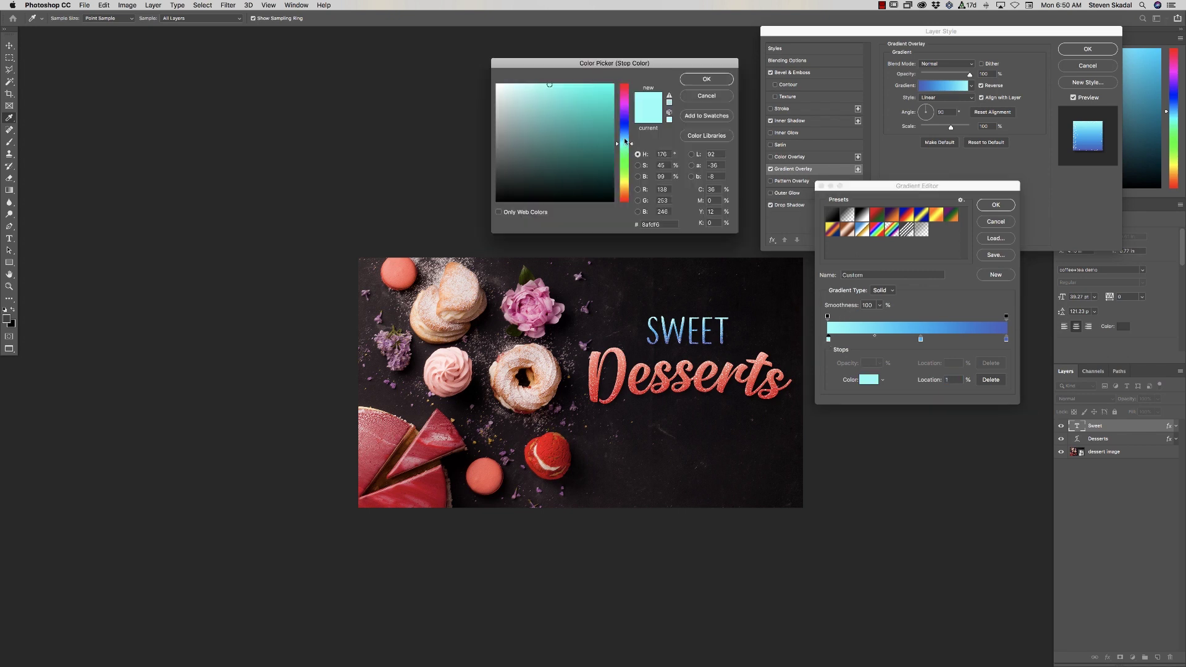
left_click_drag(625, 141, 625, 139)
left_click(589, 97)
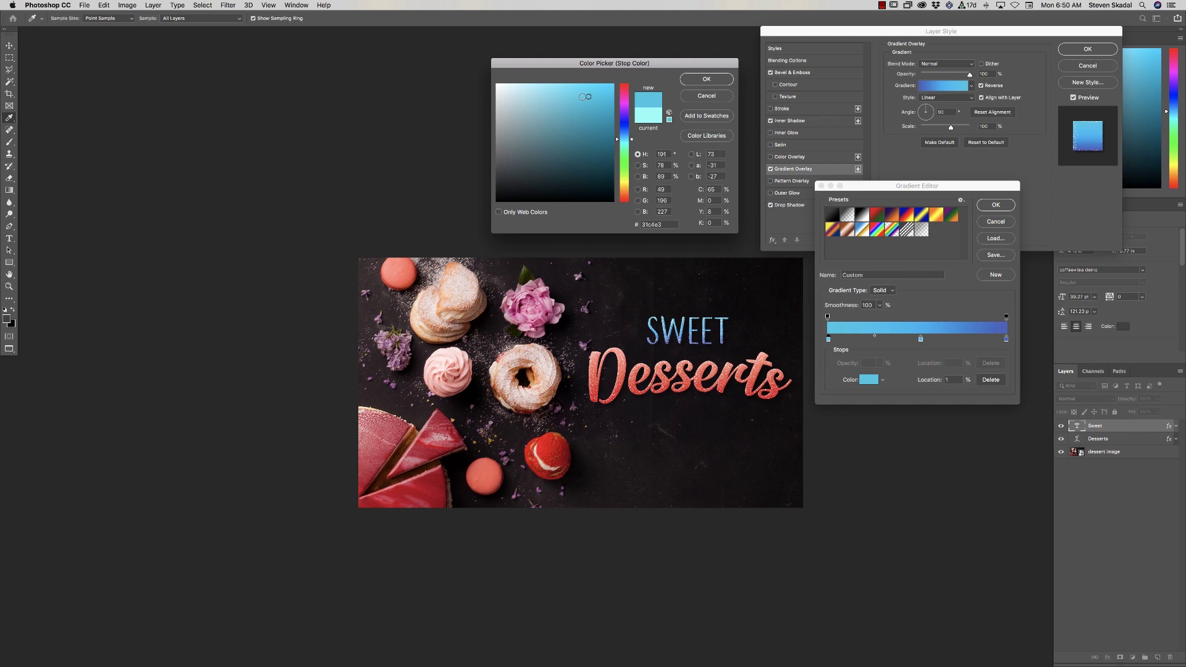
left_click_drag(587, 97, 588, 94)
left_click(693, 80)
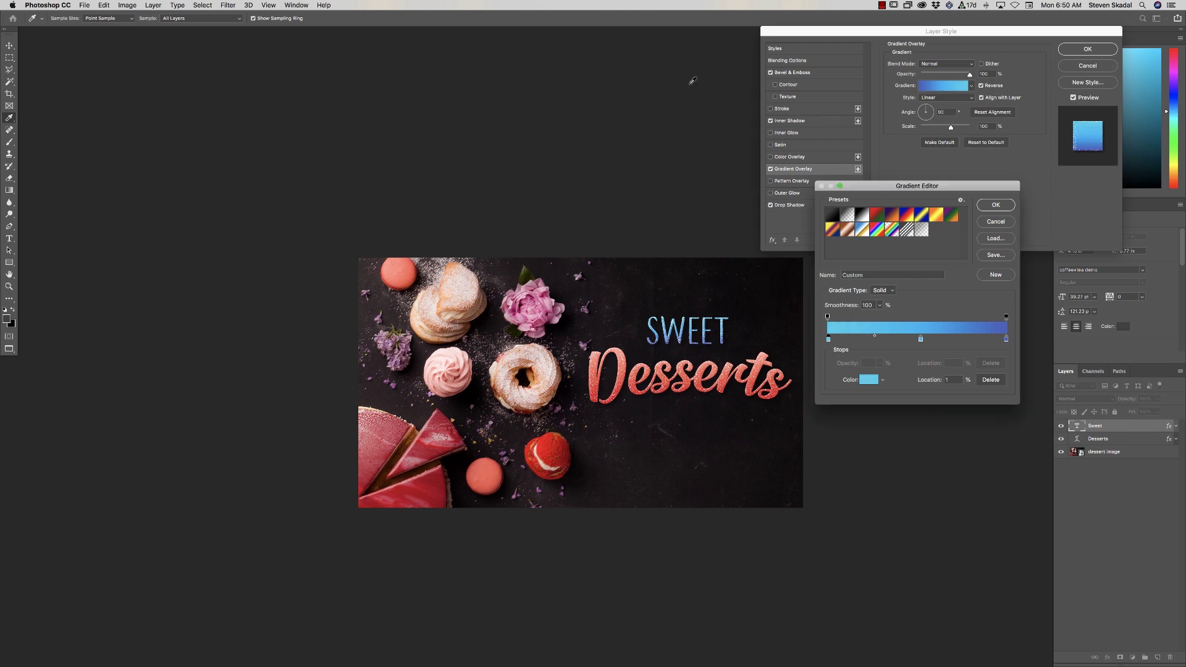
left_click(996, 206)
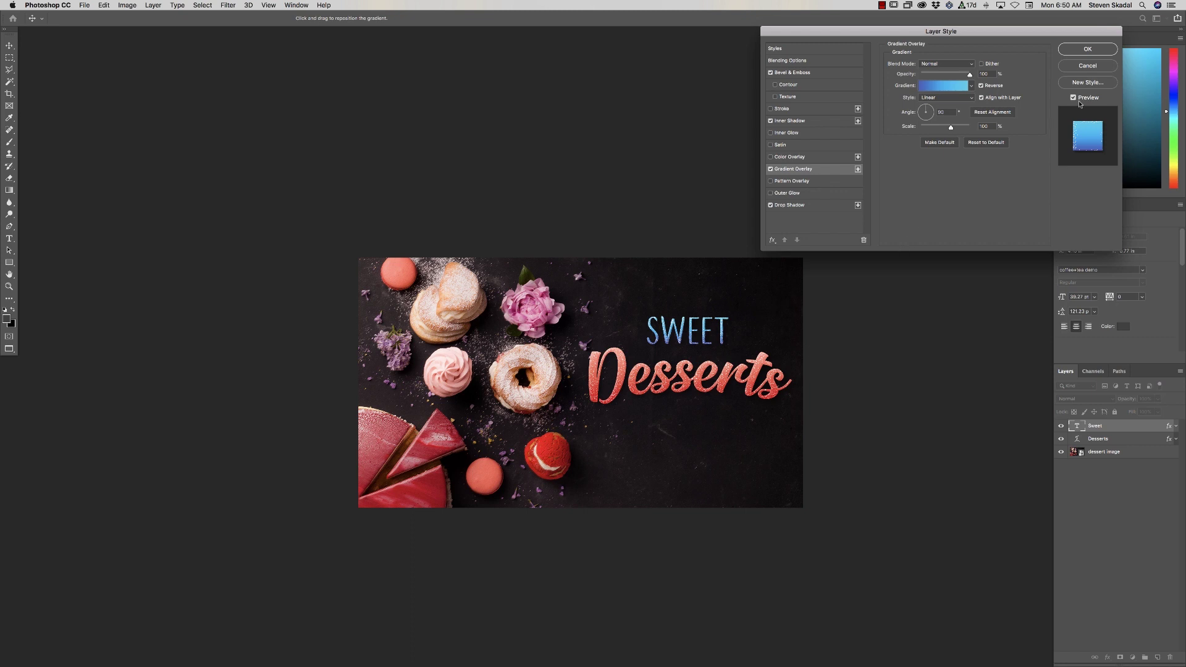
left_click(1088, 50)
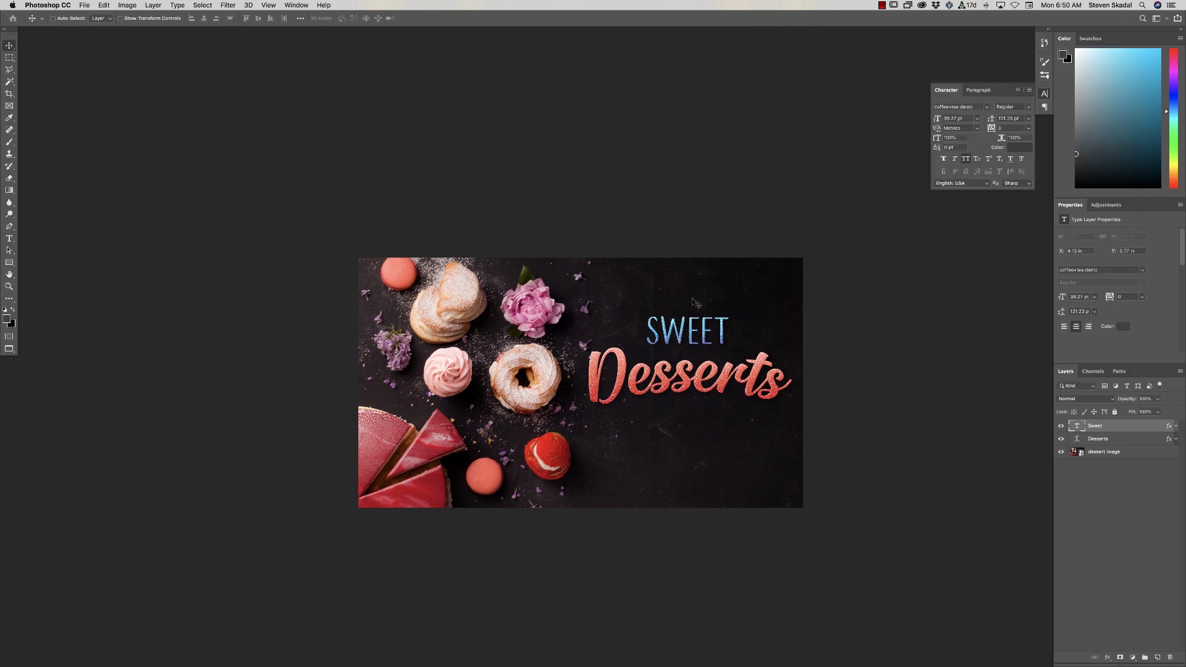
double_click(1149, 430)
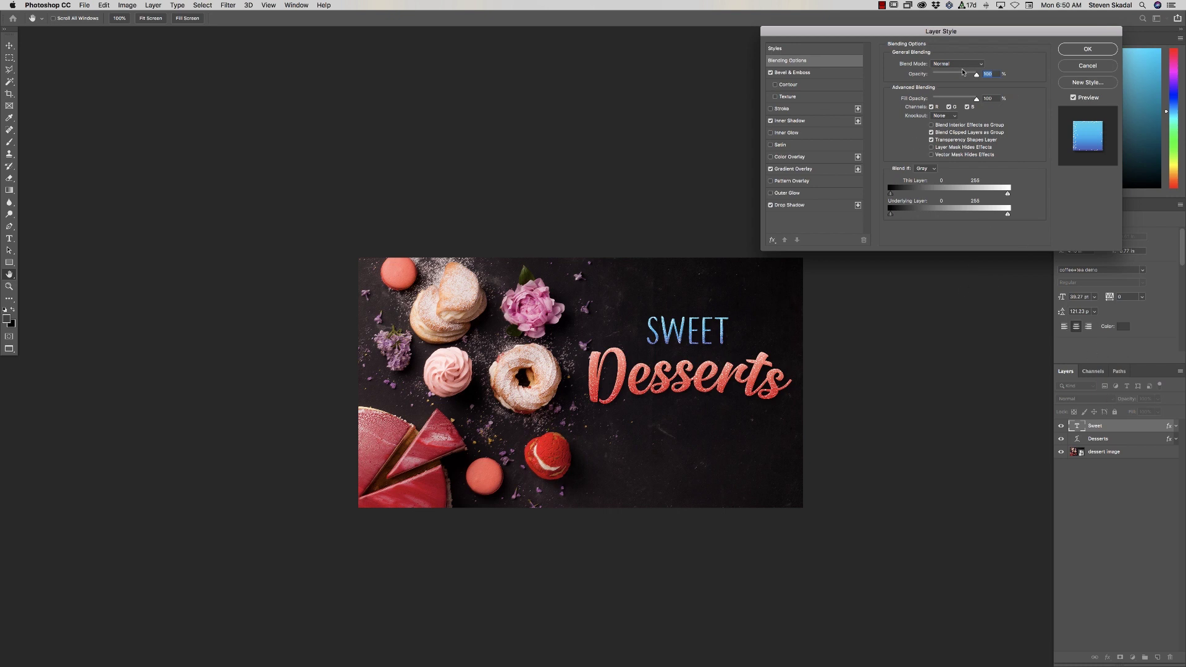
left_click(1089, 49)
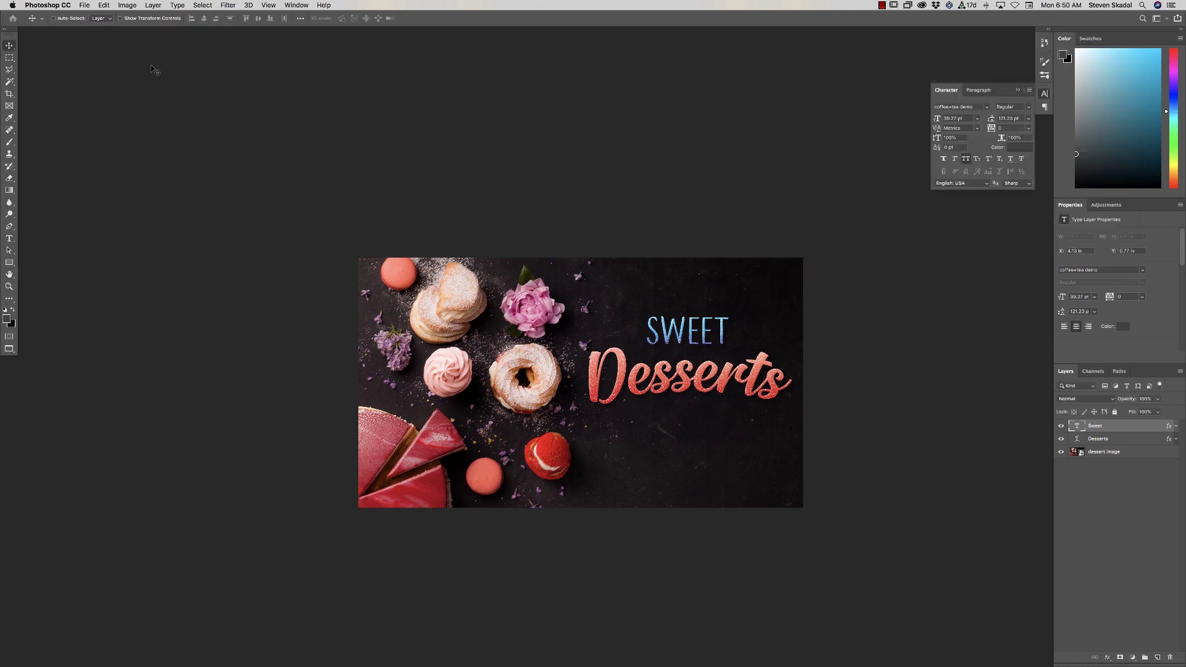
Replace the word SWEET with CANDY in the blue text layer and nudge it slightly above Desserts.
key("t")
left_click_drag(729, 334, 631, 332)
type("CANDY")
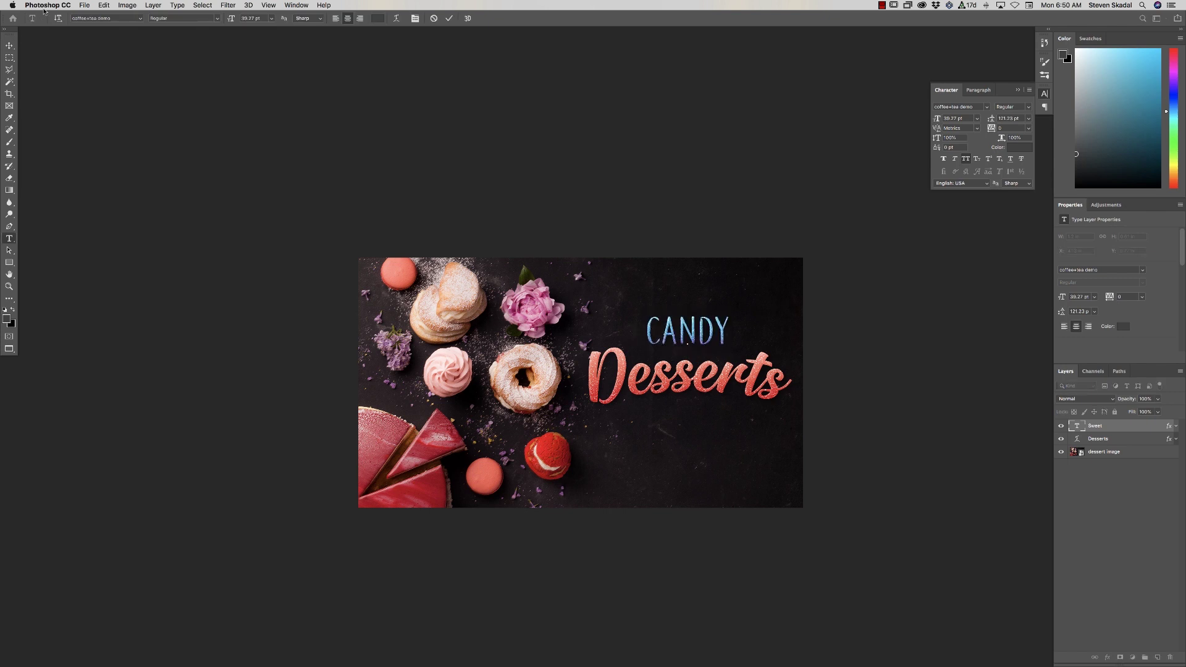
left_click(10, 46)
left_click_drag(697, 333, 699, 334)
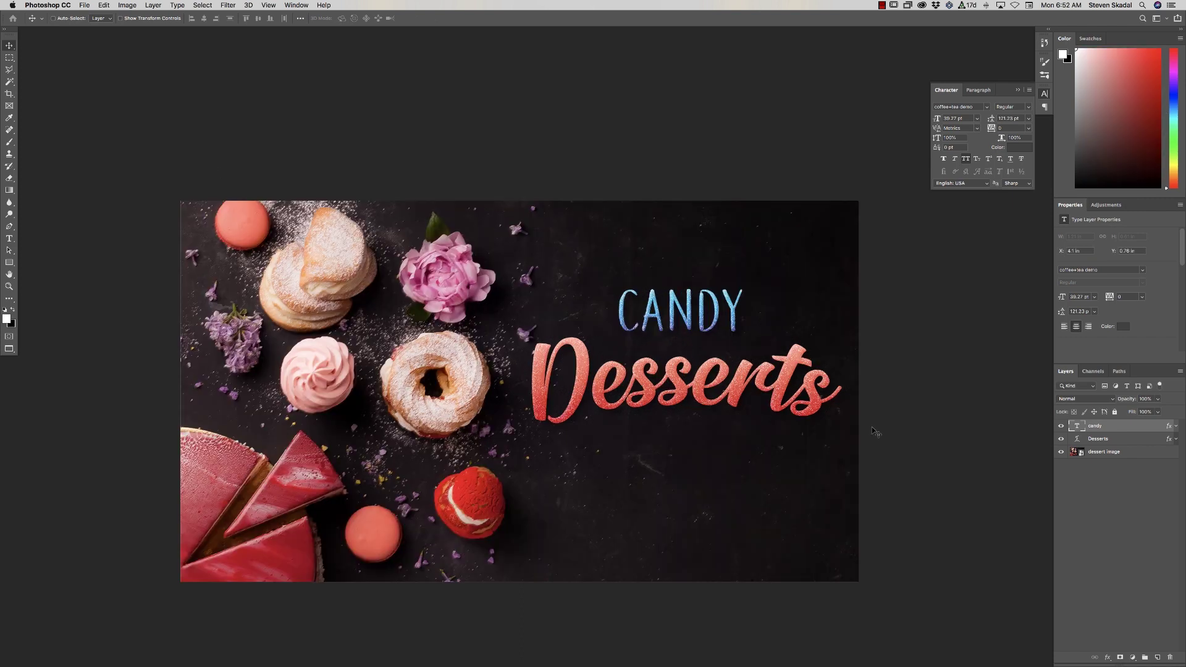
Add a new layer above the candy text and paint a single hard round dot about 0.13 in wide beside CANDY.
left_click(10, 142)
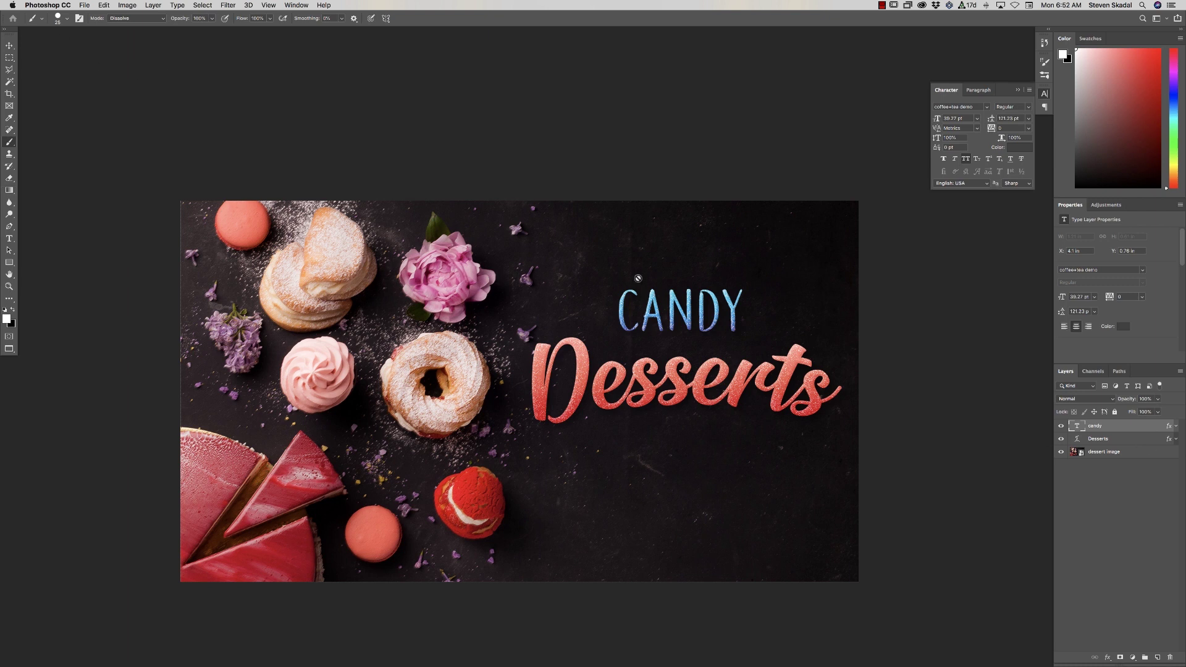
left_click(66, 20)
left_click_drag(64, 46, 63, 48)
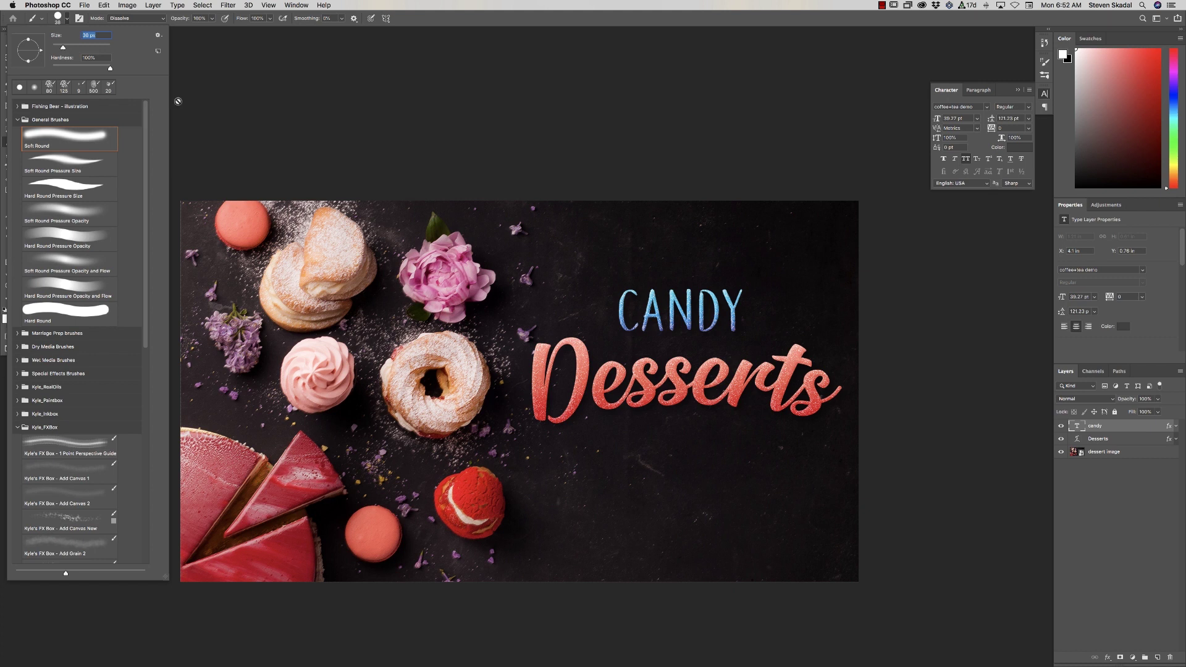
left_click(1117, 432)
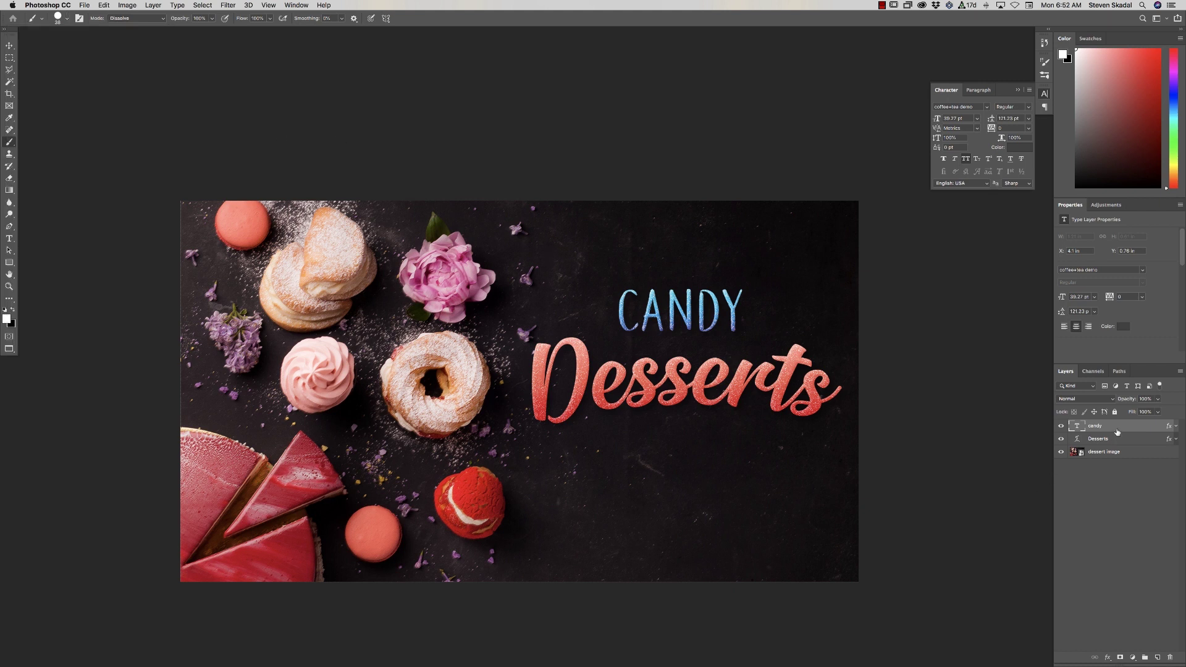
left_click(1158, 658)
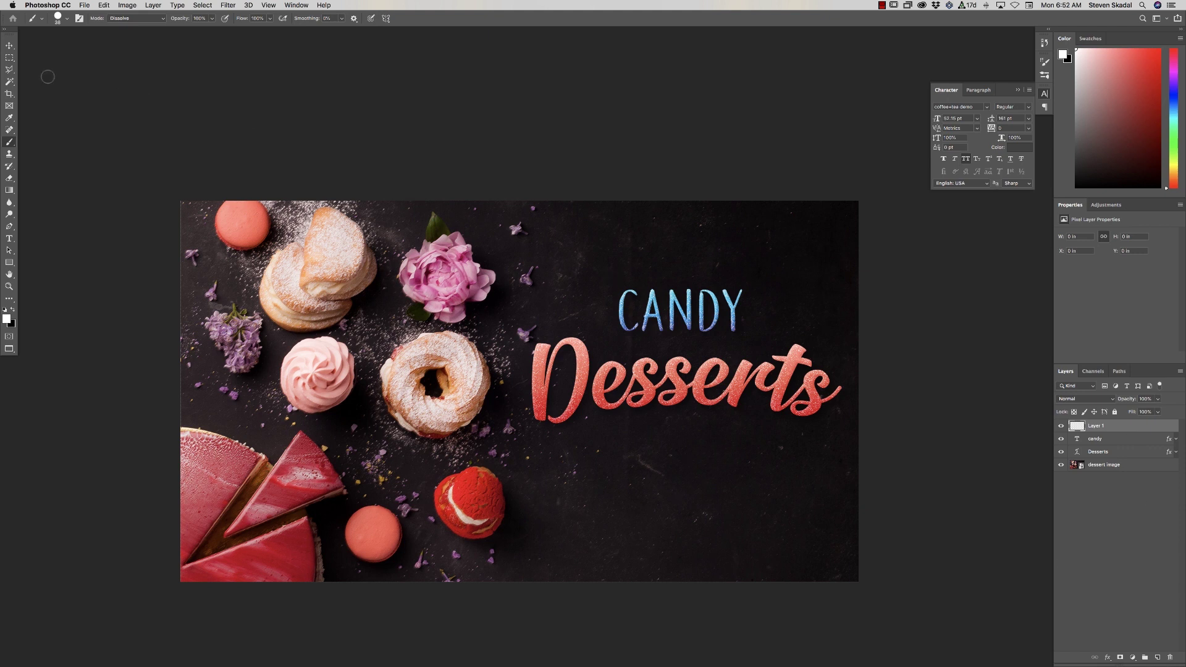
left_click(578, 280)
Copy the candy layer's effects onto the dot layer and move the dot slightly down beside the title.
left_click_drag(1170, 429, 1169, 427)
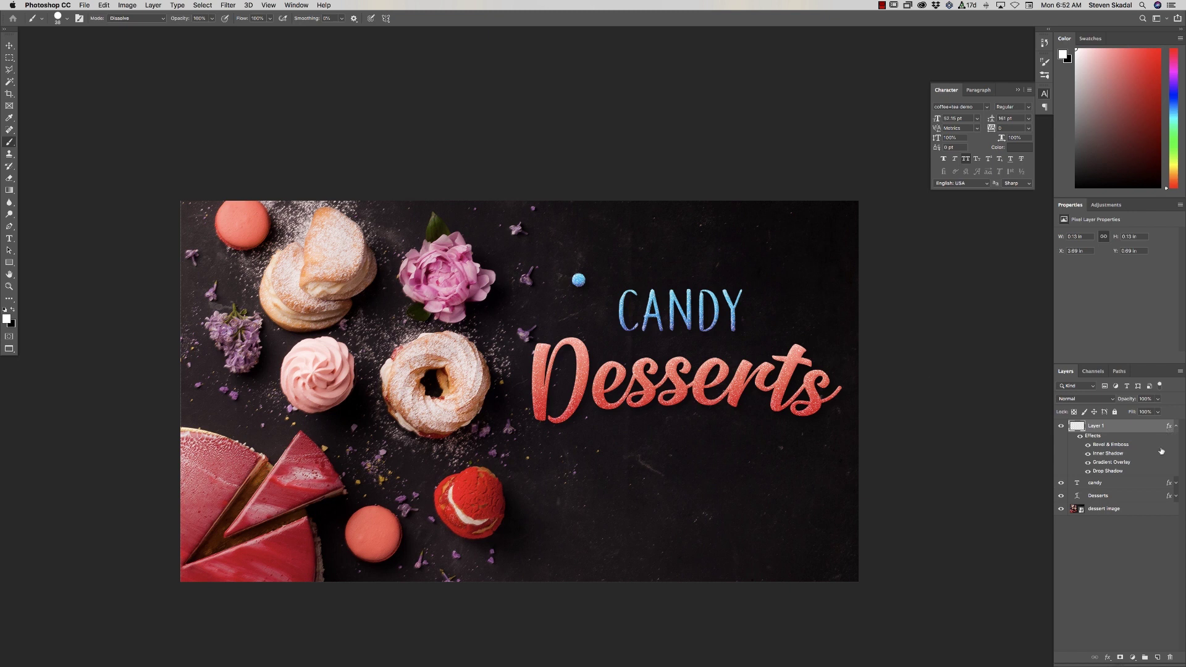
left_click(10, 45)
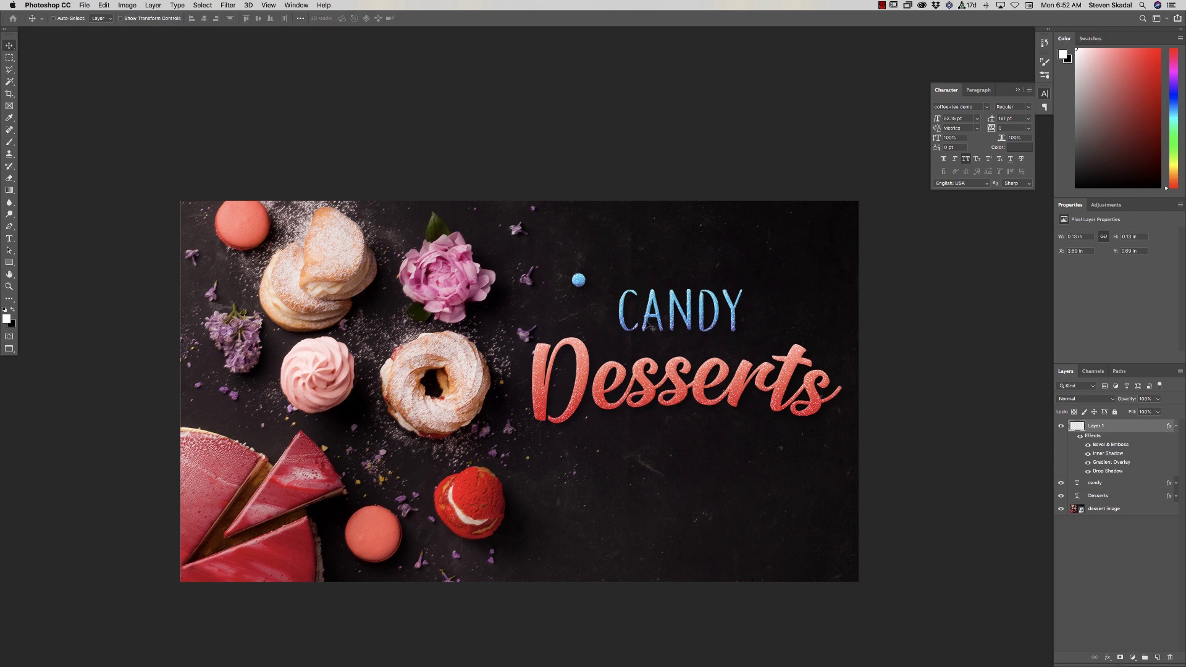
left_click_drag(590, 288, 585, 298)
Edit the dot layer's gradient overlay and recolor its first stop light green.
double_click(1128, 428)
left_click(797, 169)
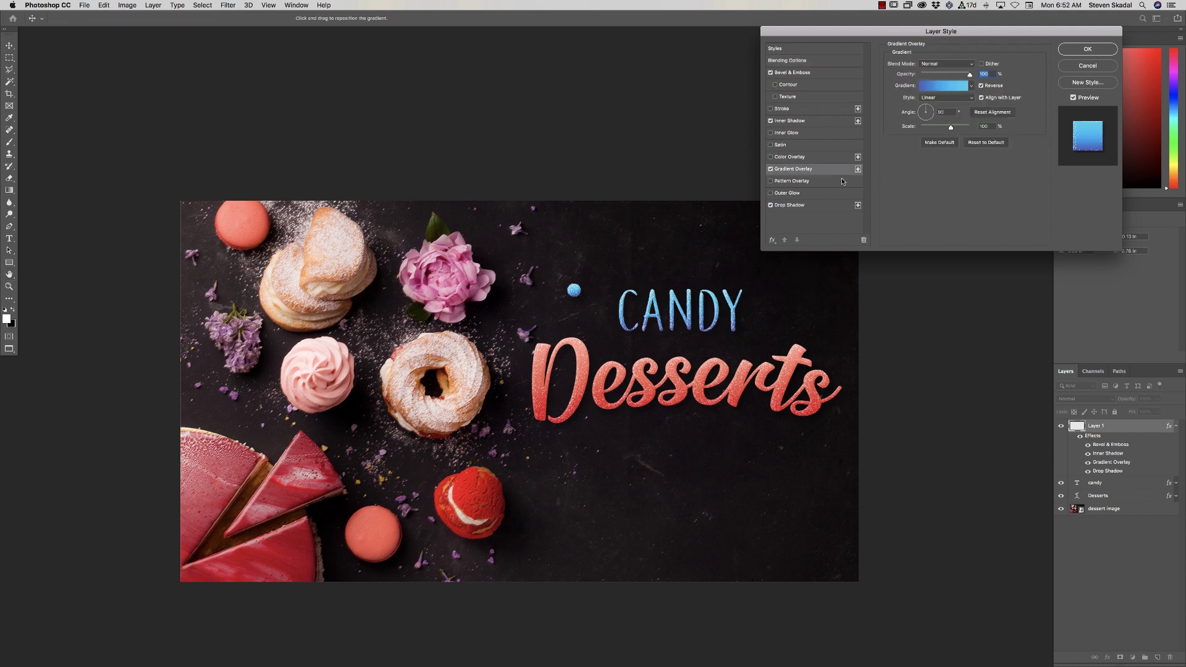
left_click(945, 86)
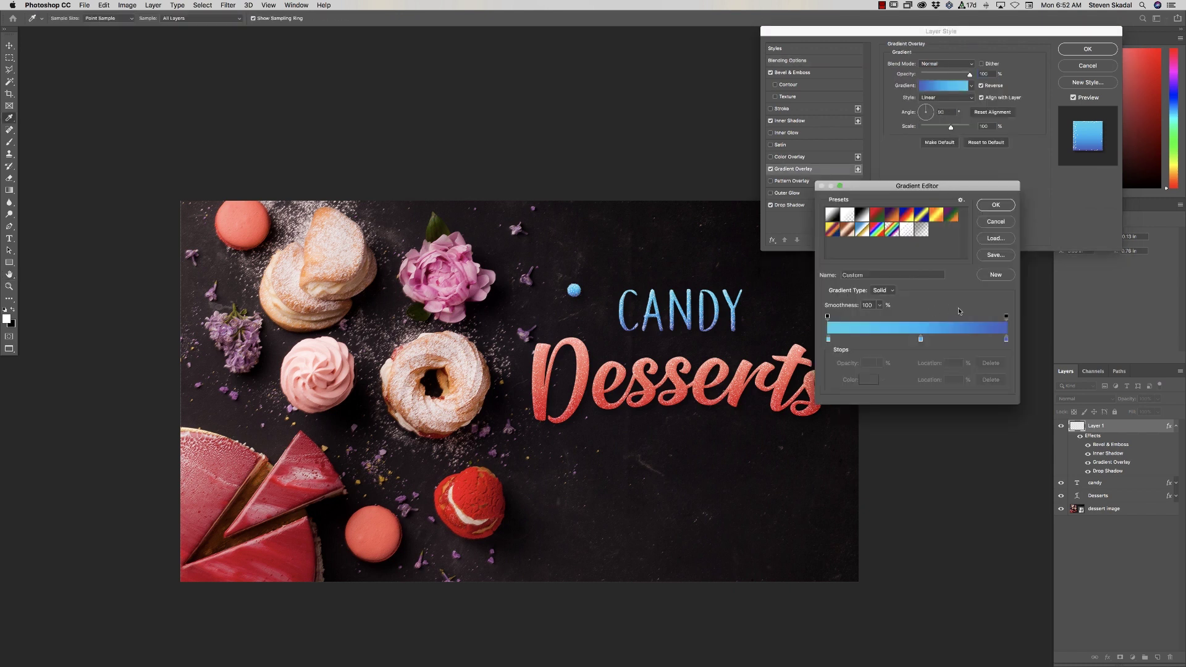
double_click(829, 339)
left_click(506, 141)
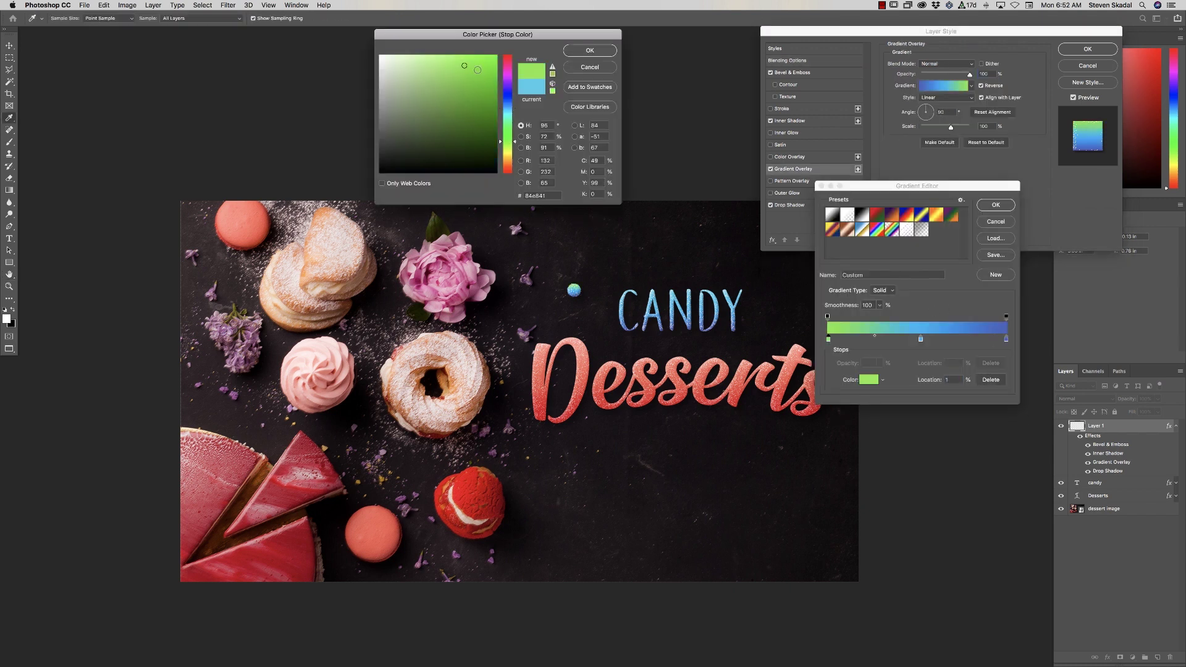
left_click(590, 50)
Recolor the middle stop of the dot's gradient to a medium green.
double_click(921, 339)
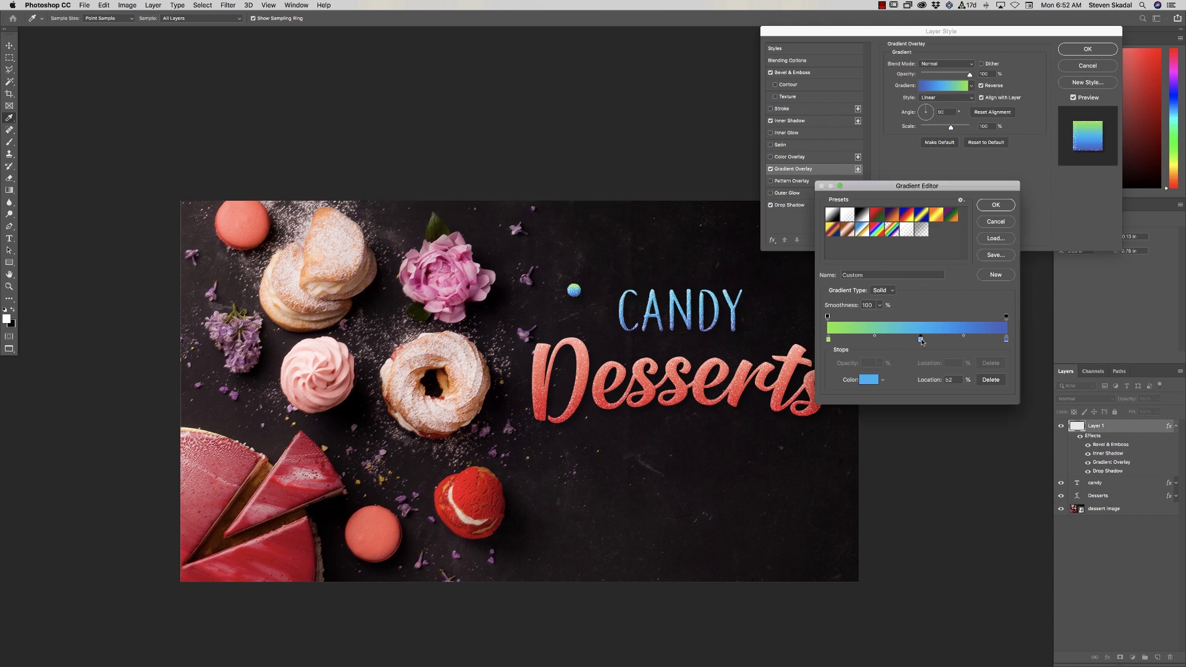
left_click(510, 137)
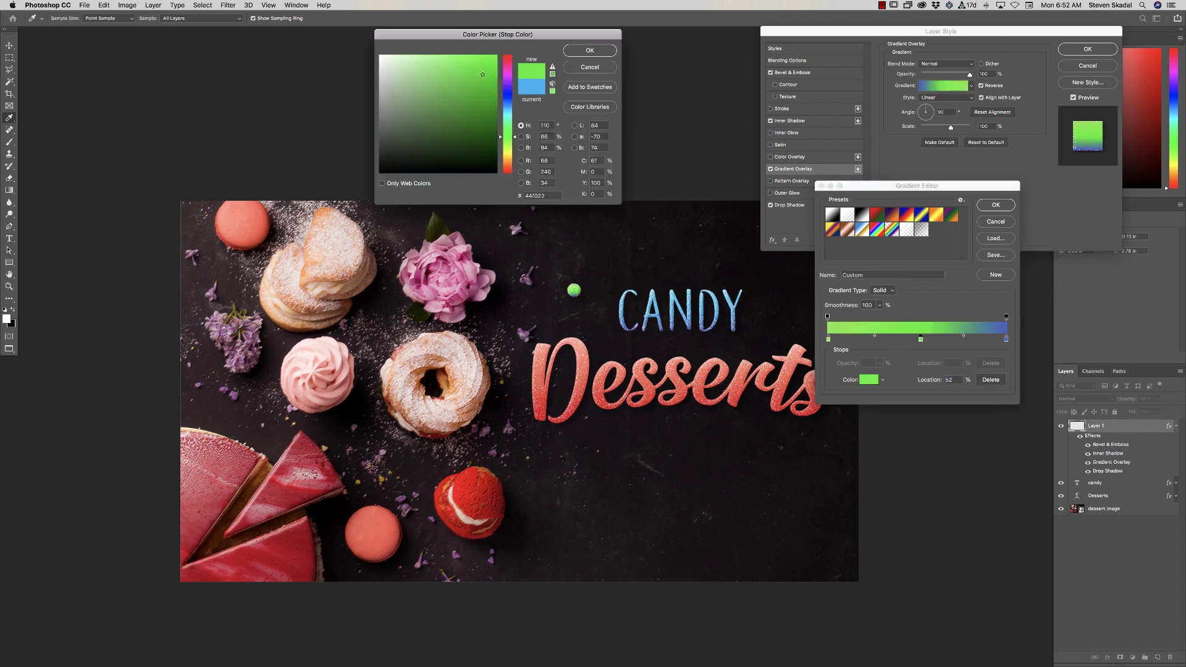
left_click(584, 52)
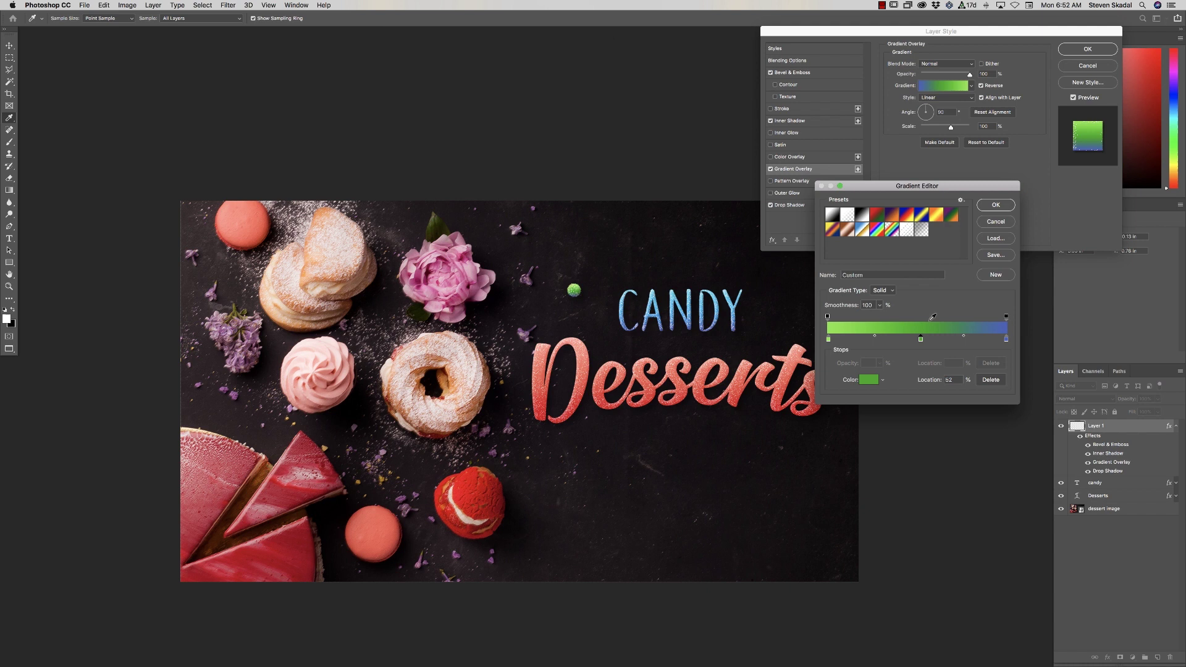
Recolor the end stop of the dot's gradient to a dark olive green and apply the layer style.
double_click(1005, 339)
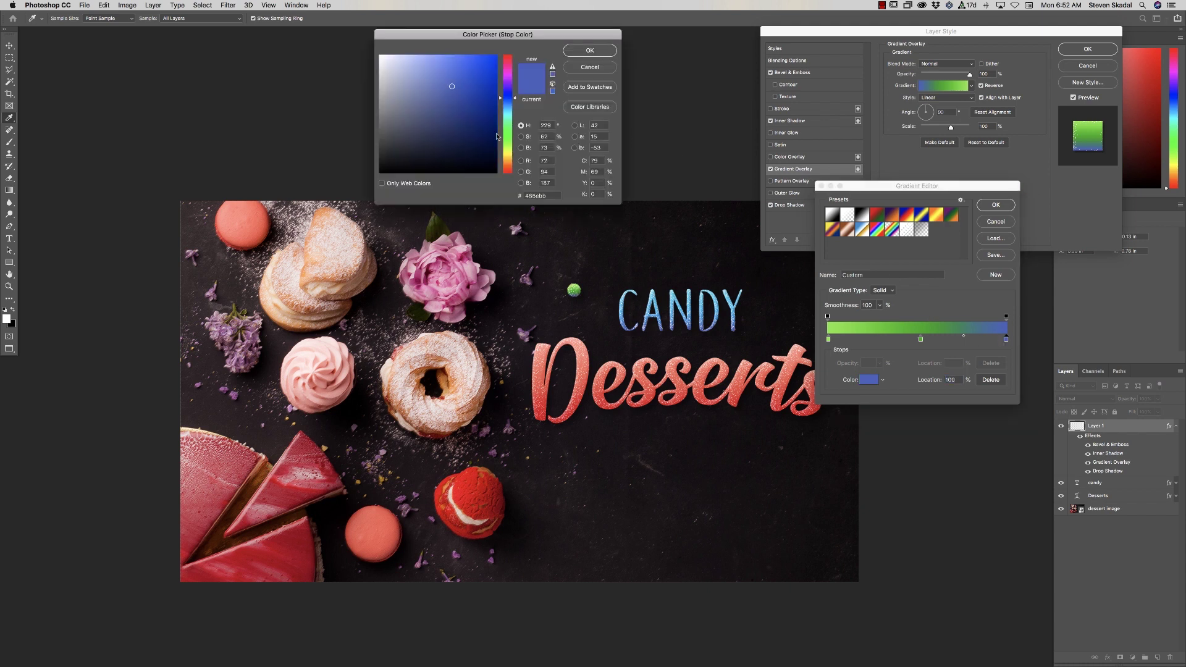
left_click(507, 144)
mouse_move(489, 126)
left_mouse_down()
mouse_move(479, 108)
mouse_move(486, 125)
left_mouse_up()
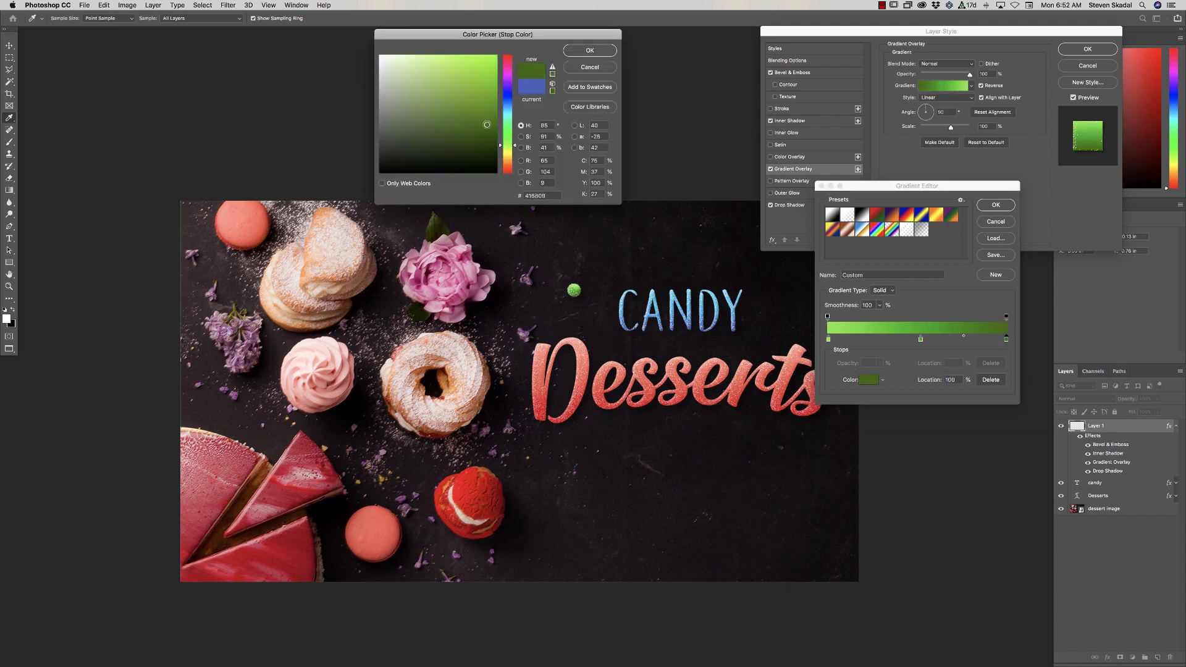
left_click(599, 50)
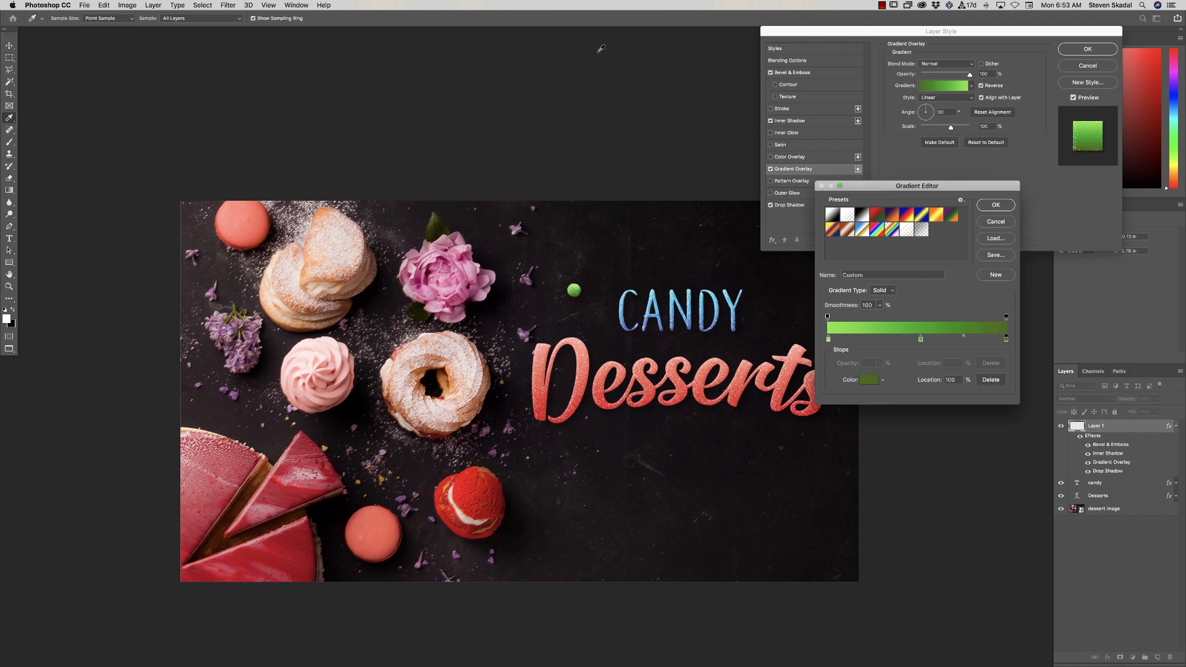
left_click(995, 205)
left_click(1088, 49)
key("v")
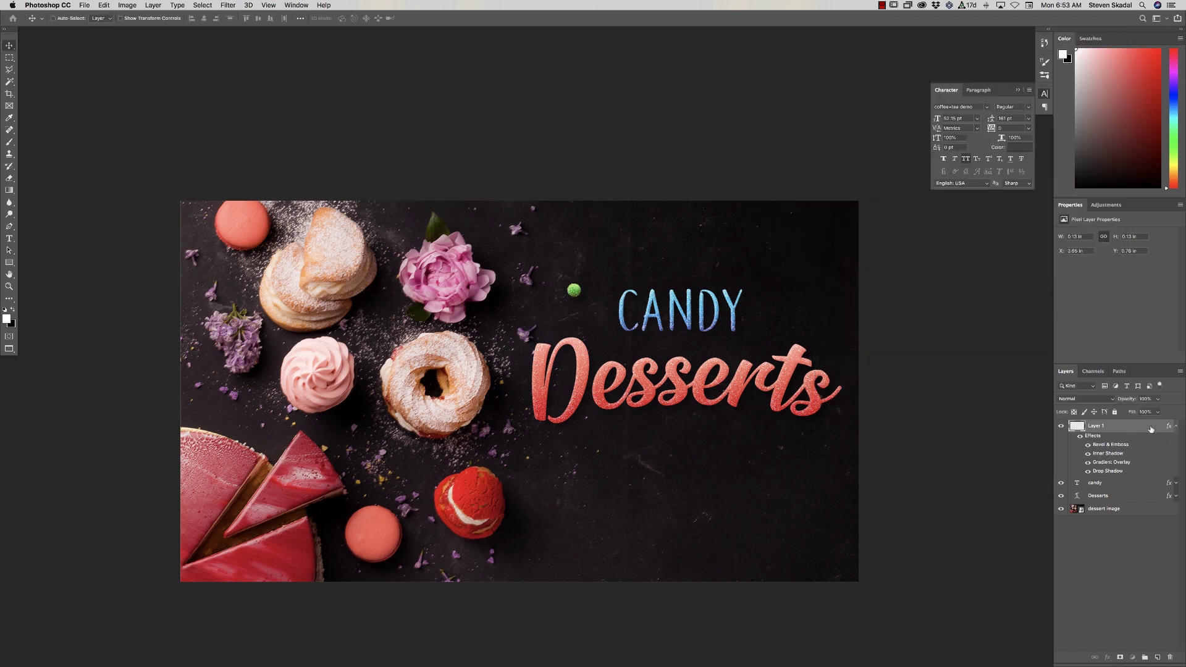
Collapse the dot layer's effects list, then scatter ten duplicates of the green dot around the title, scaling some down slightly.
left_click(1176, 426)
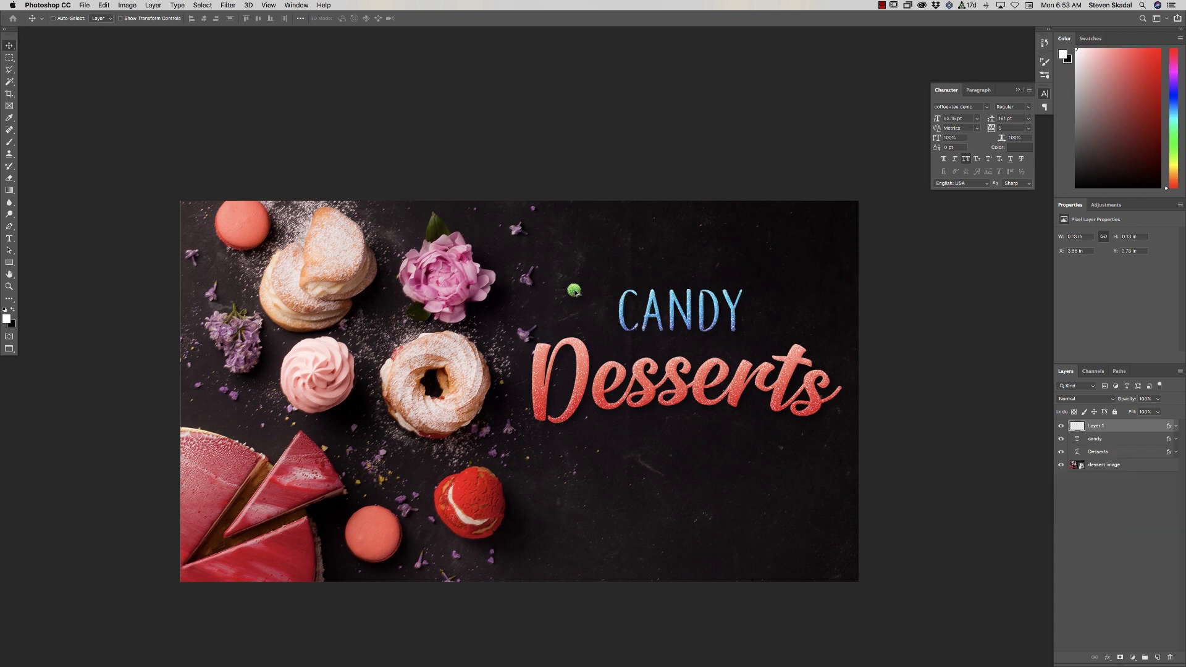
left_click_drag(585, 284, 792, 524)
key("ctrl+t")
key("Return")
left_click_drag(792, 523, 808, 458)
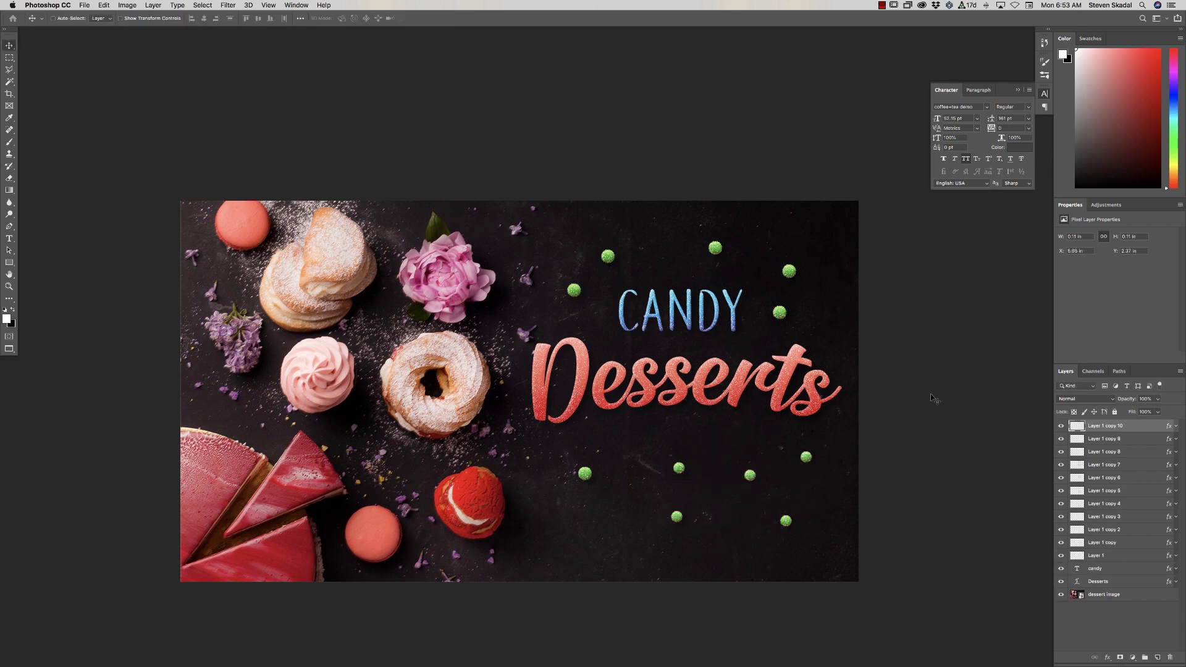